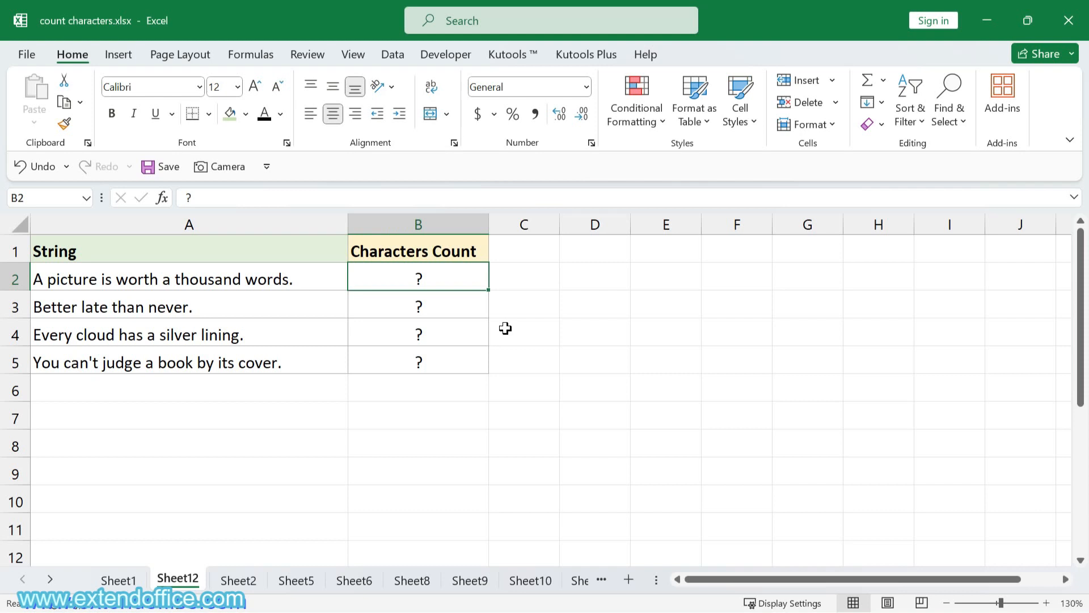
Step: Count the characters of the first string with =LEN(A2) in B2, and fill the formula down through B5
type("=")
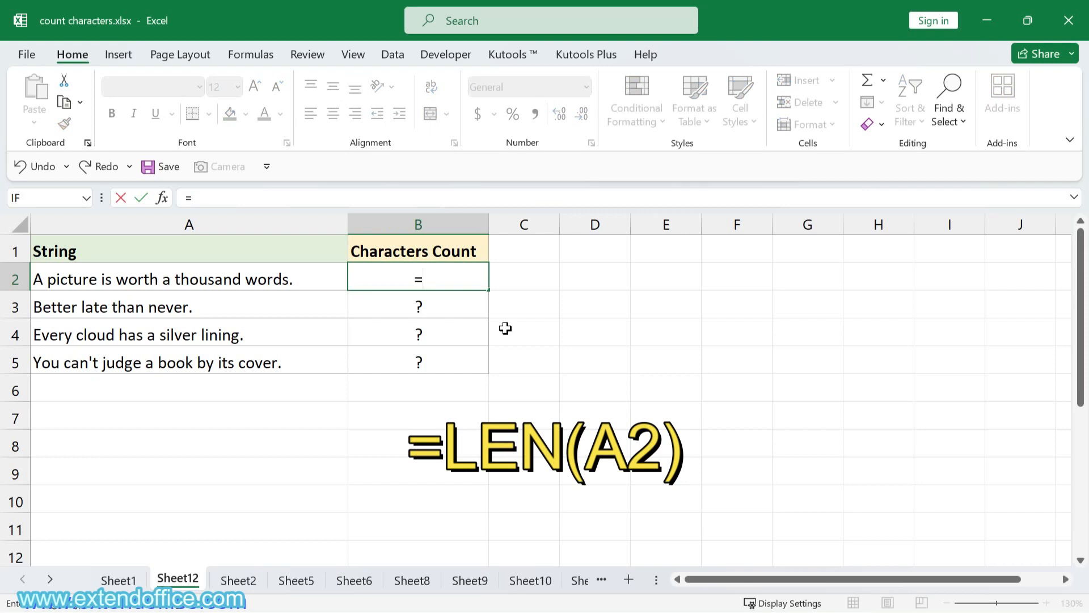
type("LEN(")
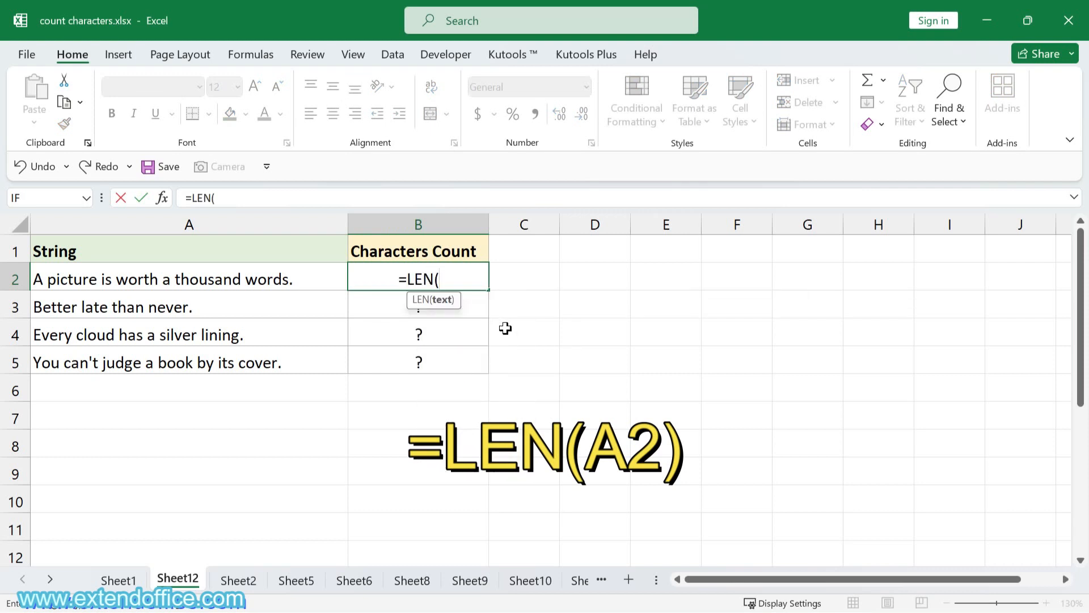
left_click(276, 283)
type(")")
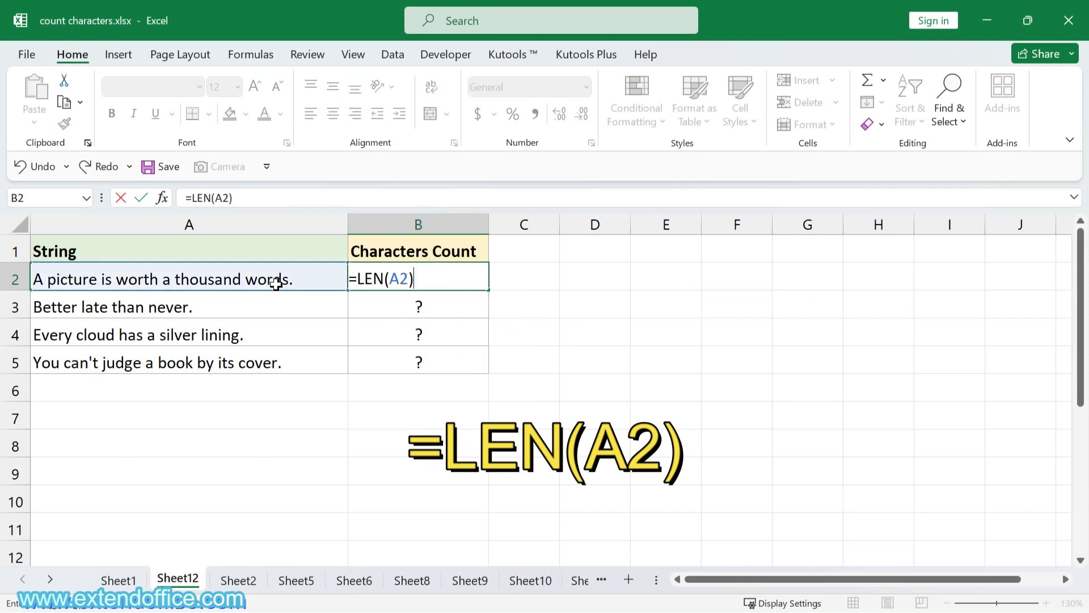
key("Return")
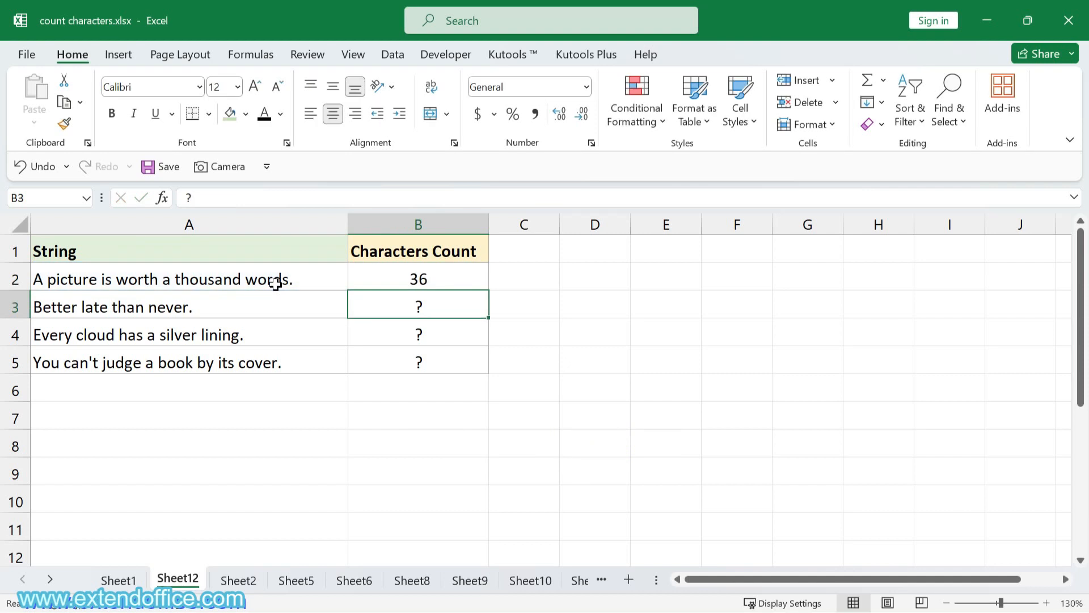
left_click(418, 277)
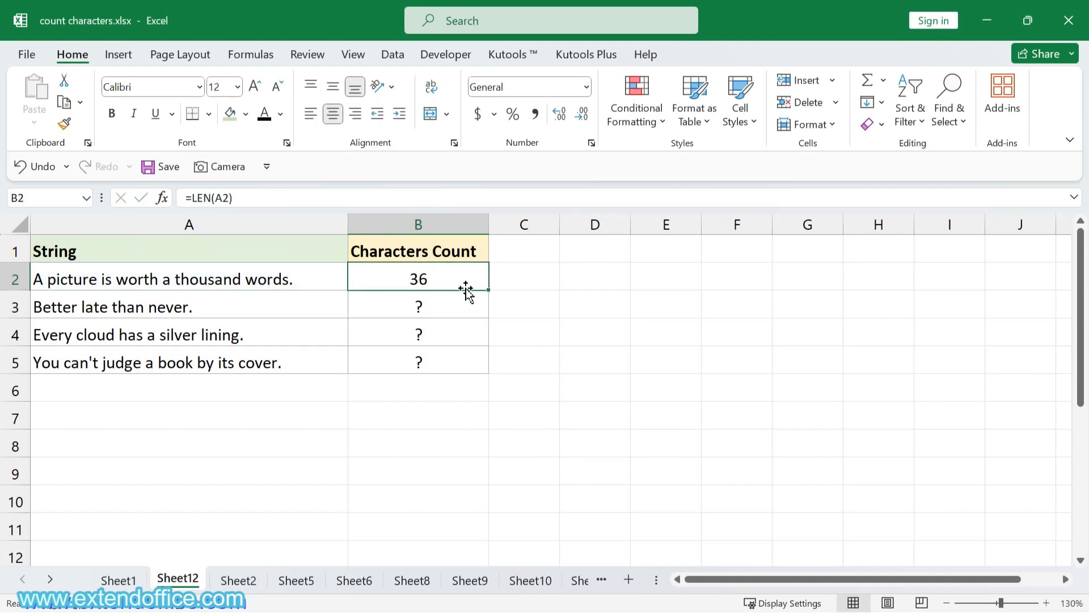
left_click_drag(489, 291, 489, 373)
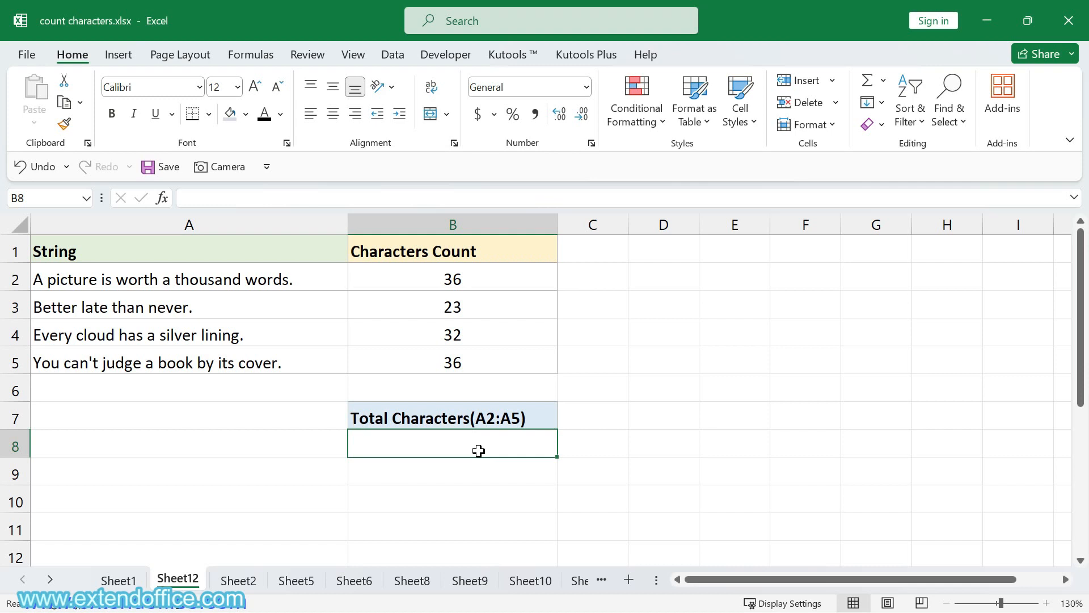
Step: Enter =SUMPRODUCT(LEN(A2:A5)) in B8 to total the characters of all four strings
type("=sumproduct")
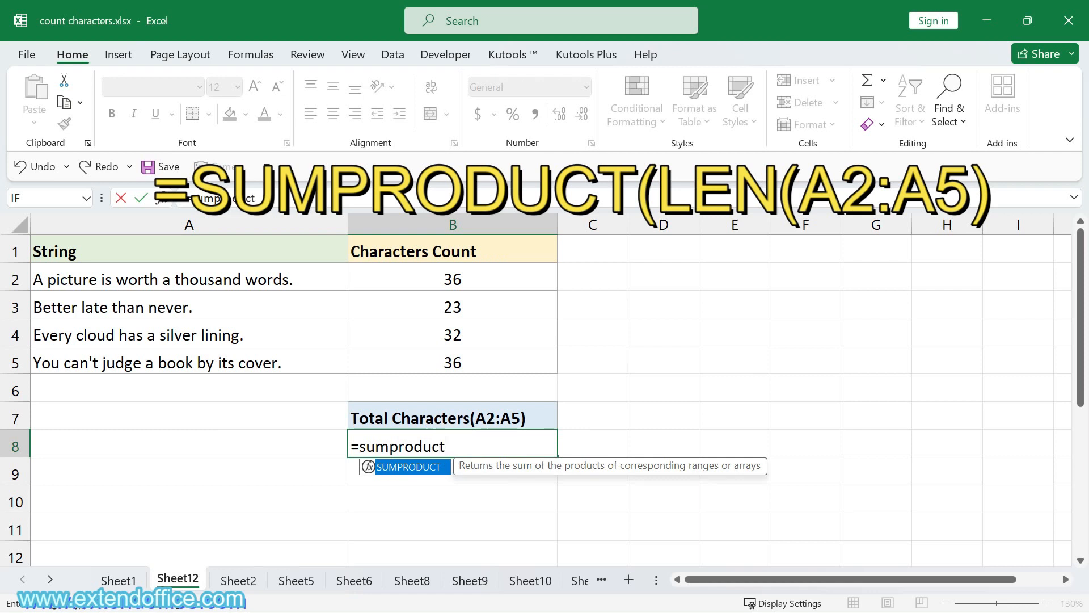
type("(")
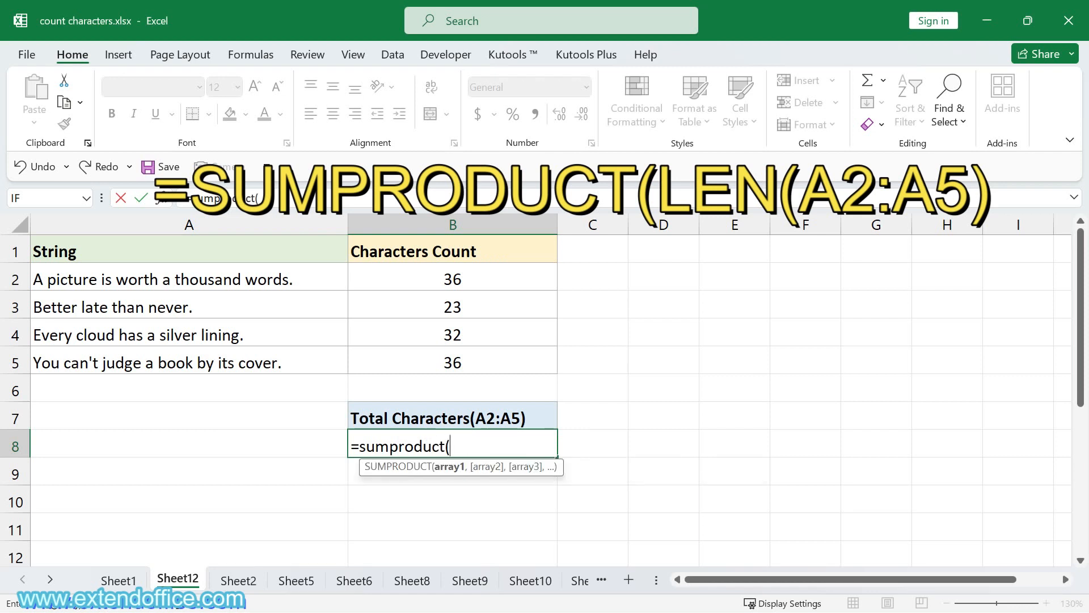
type("l")
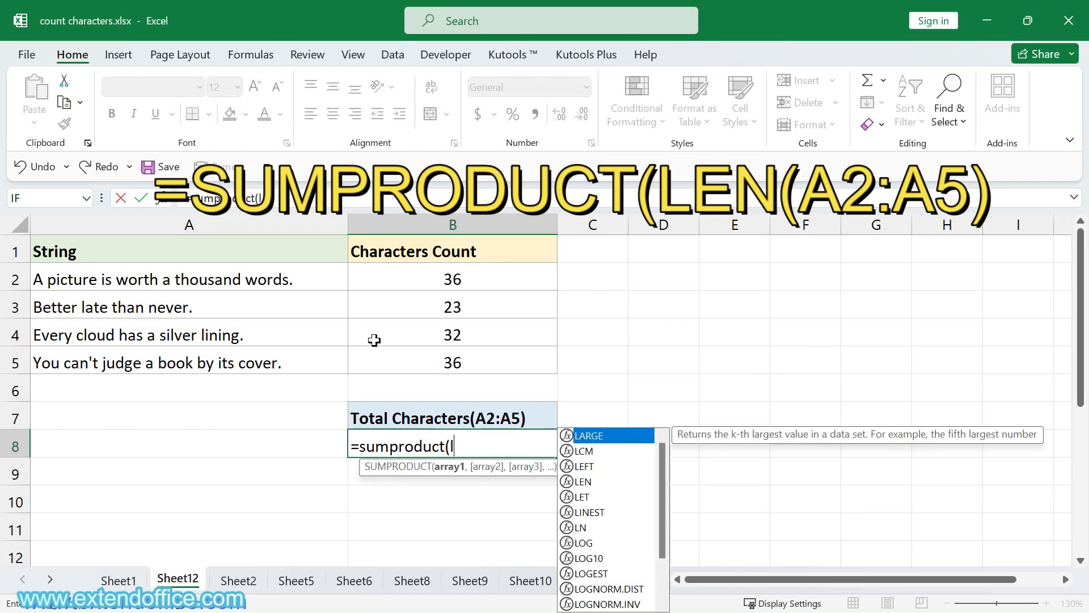
type("en(")
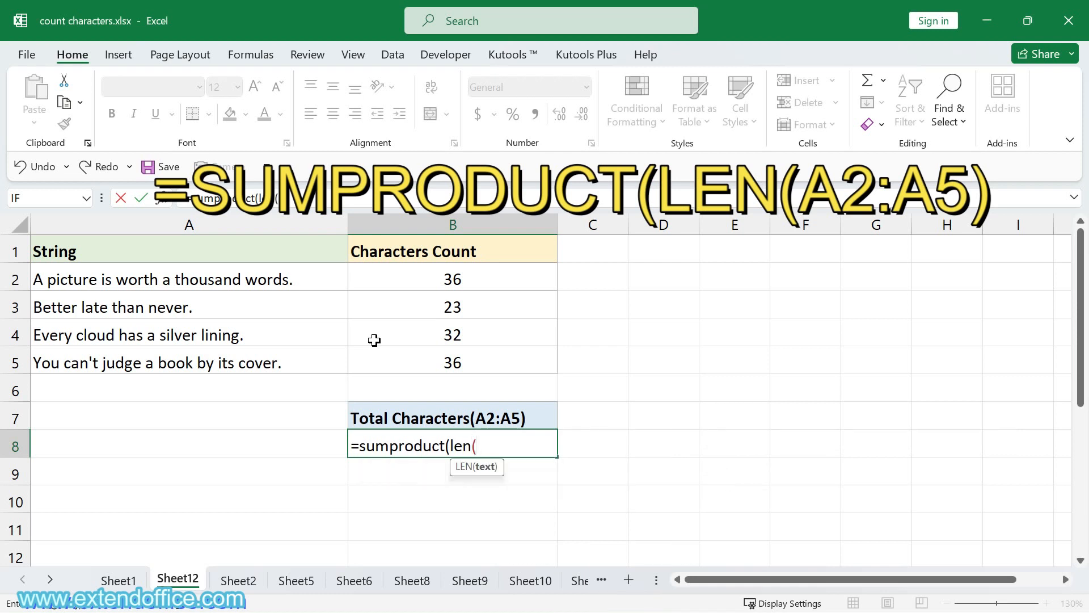
left_click_drag(315, 282, 293, 359)
type("))")
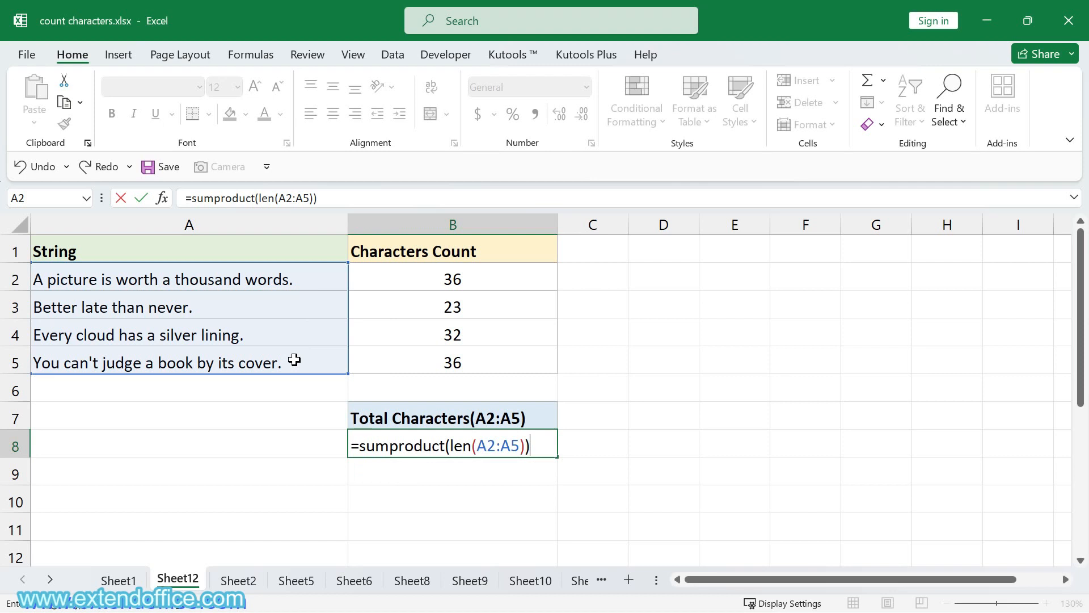
key("Return")
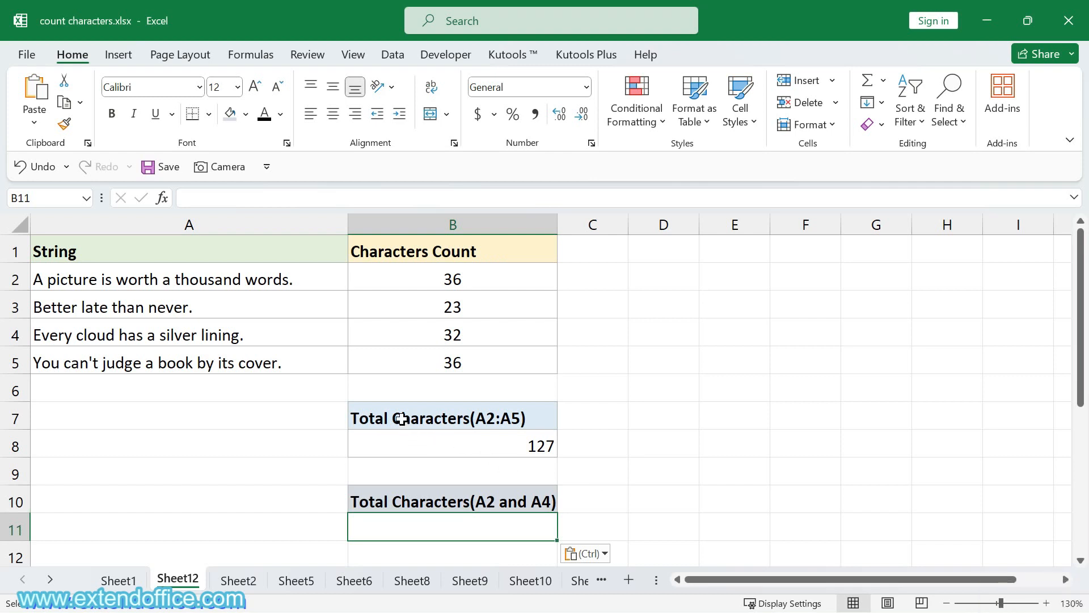
Step: Enter =SUM(LEN(A2),LEN(A4)) in B11 to total the characters of only the A2 and A4 strings
left_click(250, 285)
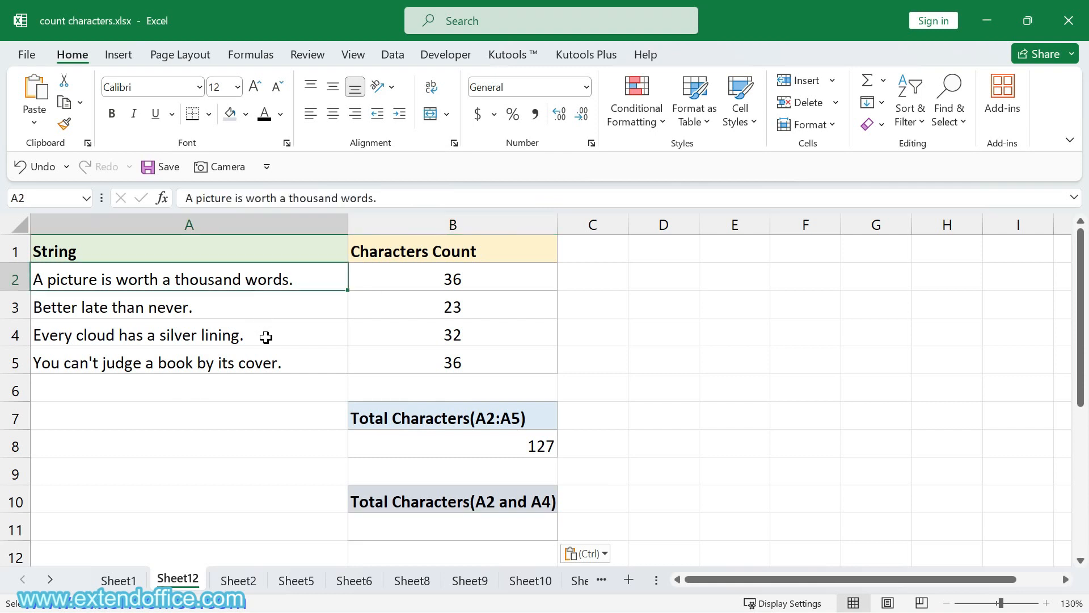
left_click(266, 337)
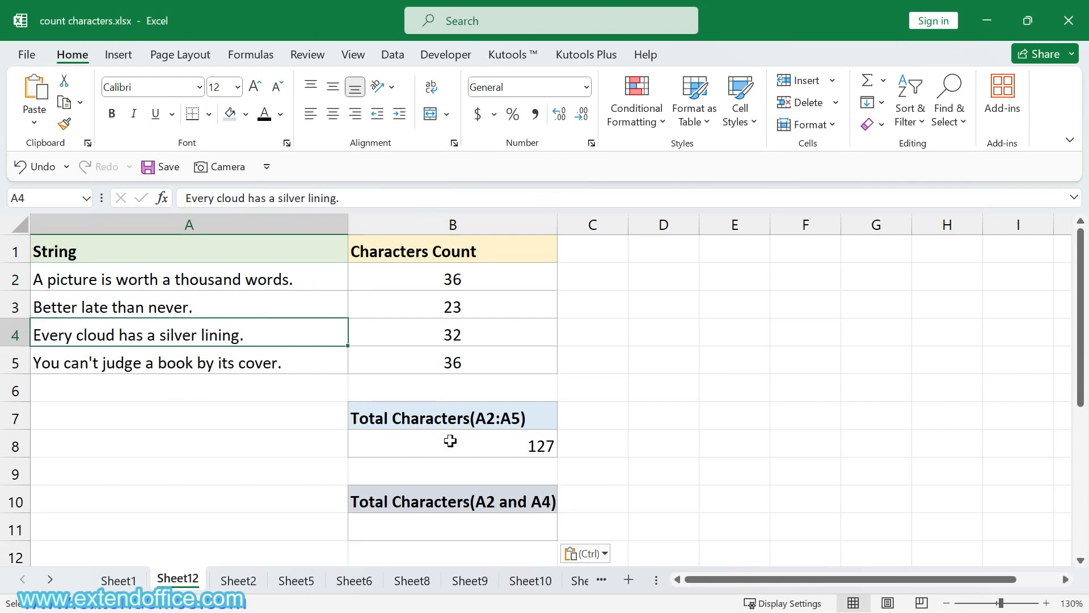
left_click(458, 527)
key("F2")
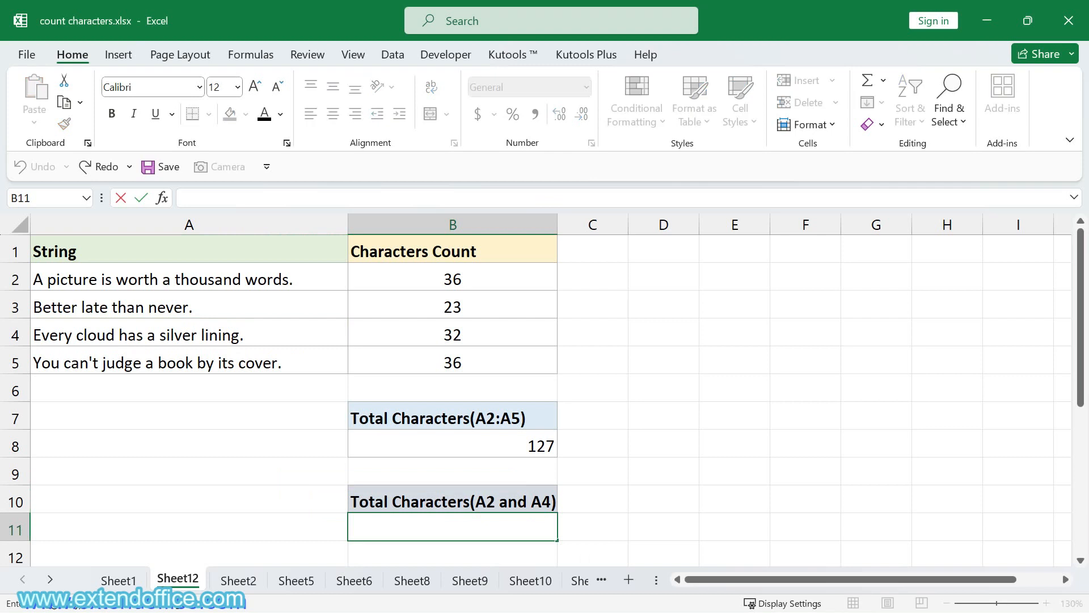
type("=")
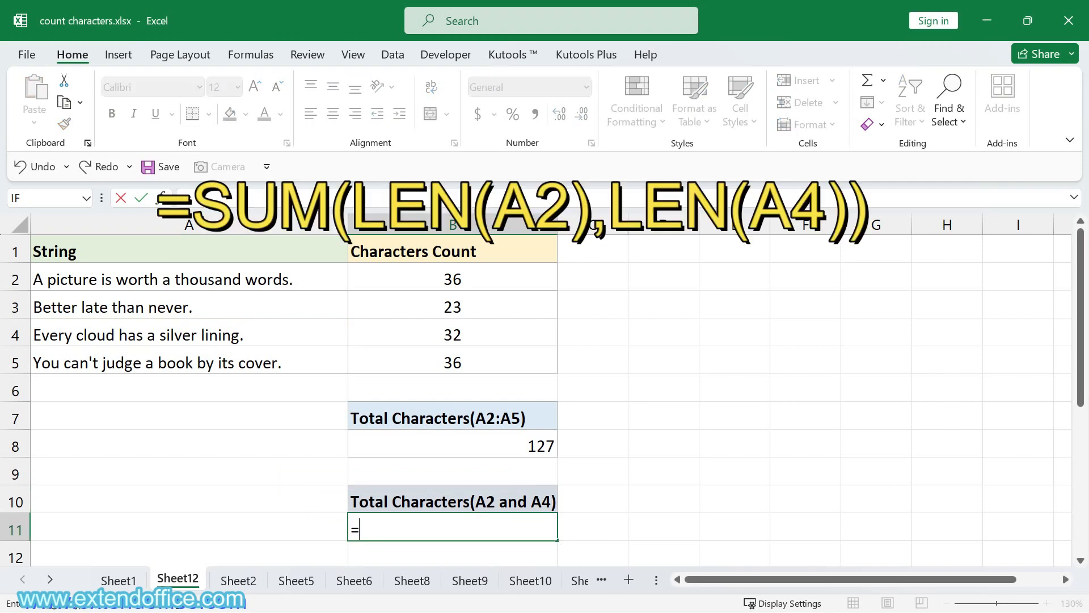
type("sum(")
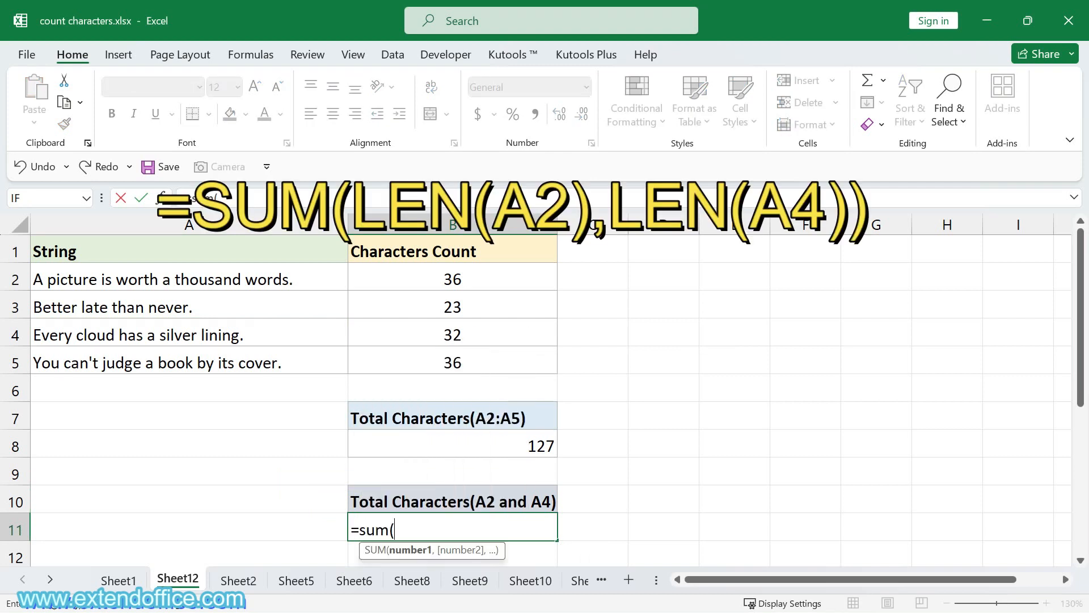
type("len(")
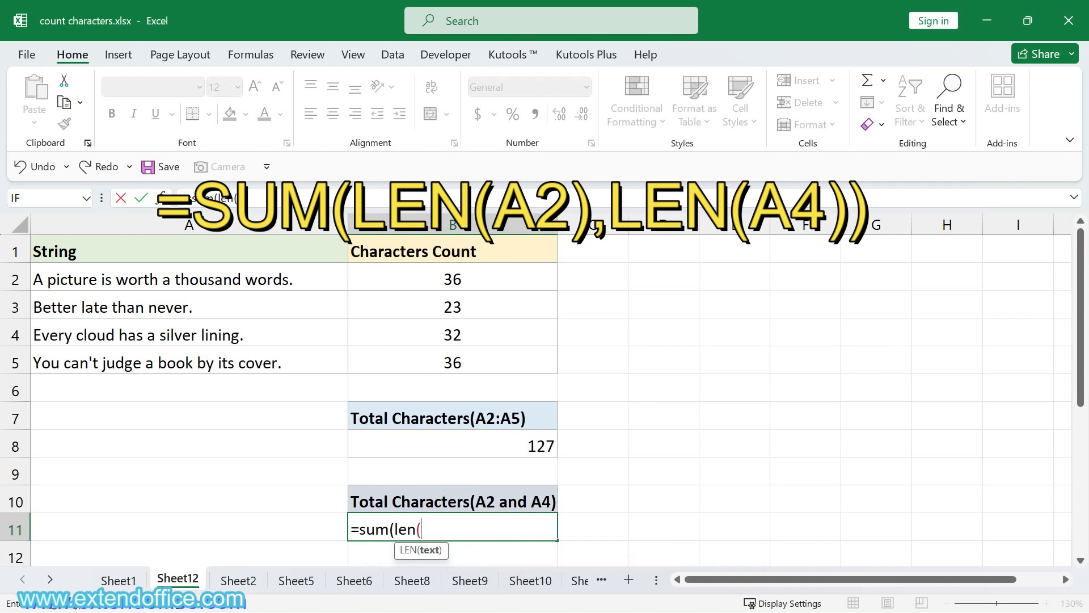
left_click(178, 283)
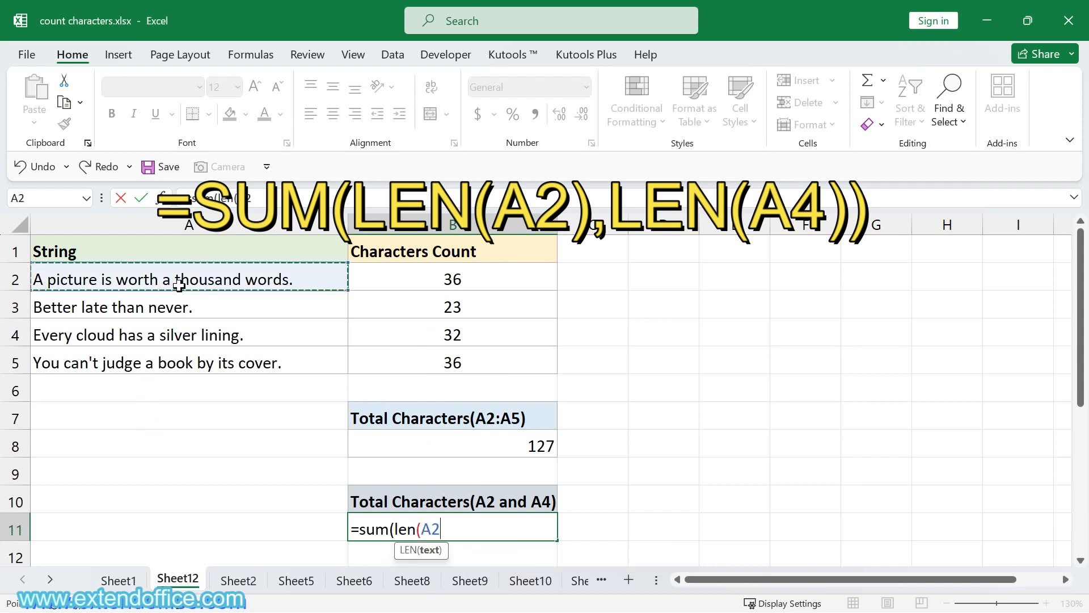
type("),")
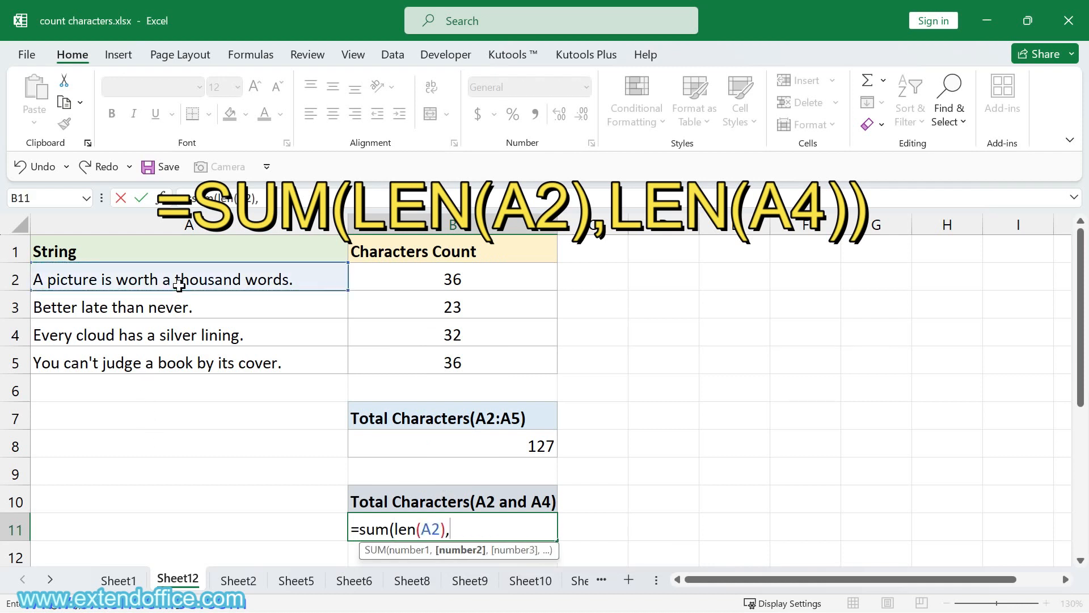
type("len(")
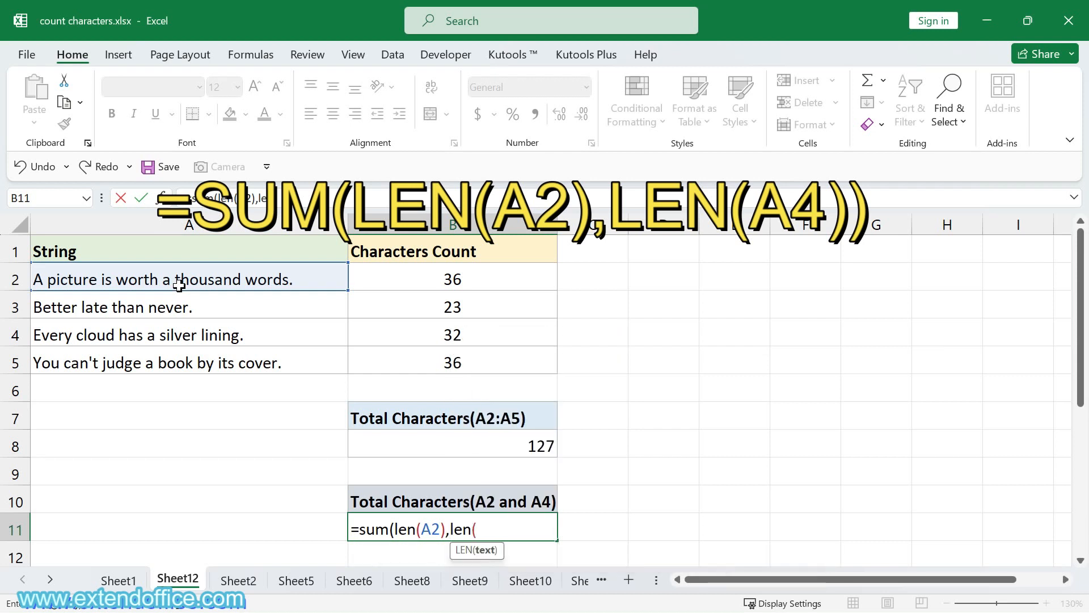
left_click(176, 335)
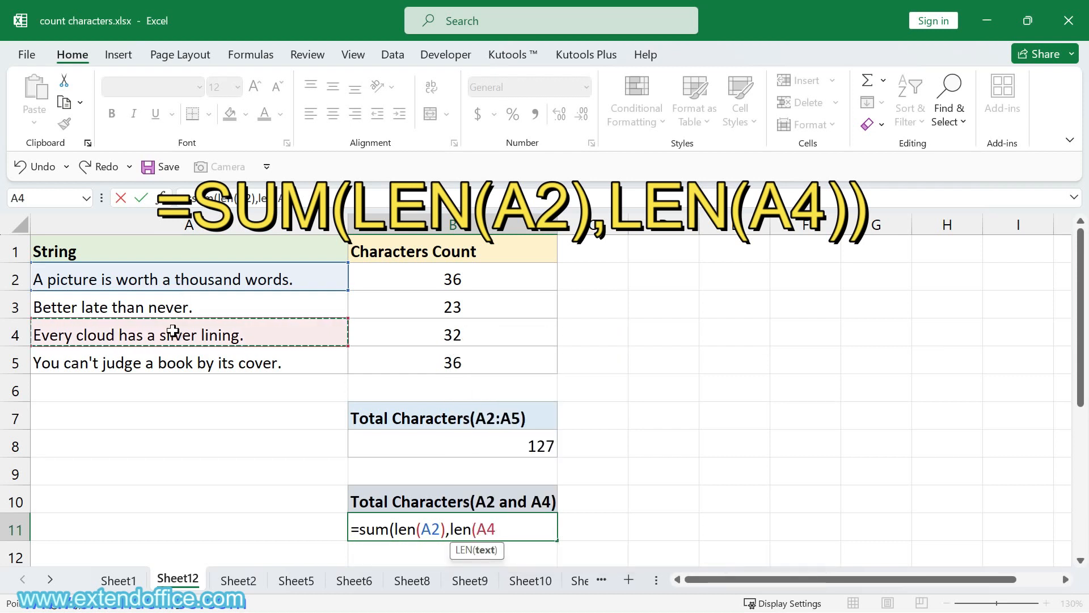
type("))")
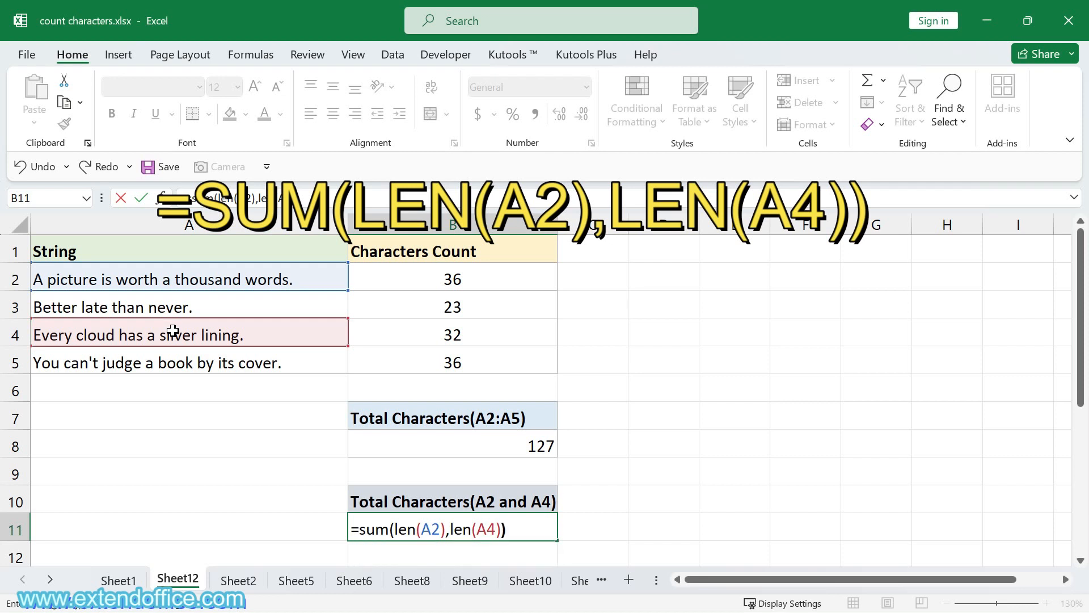
key("Return")
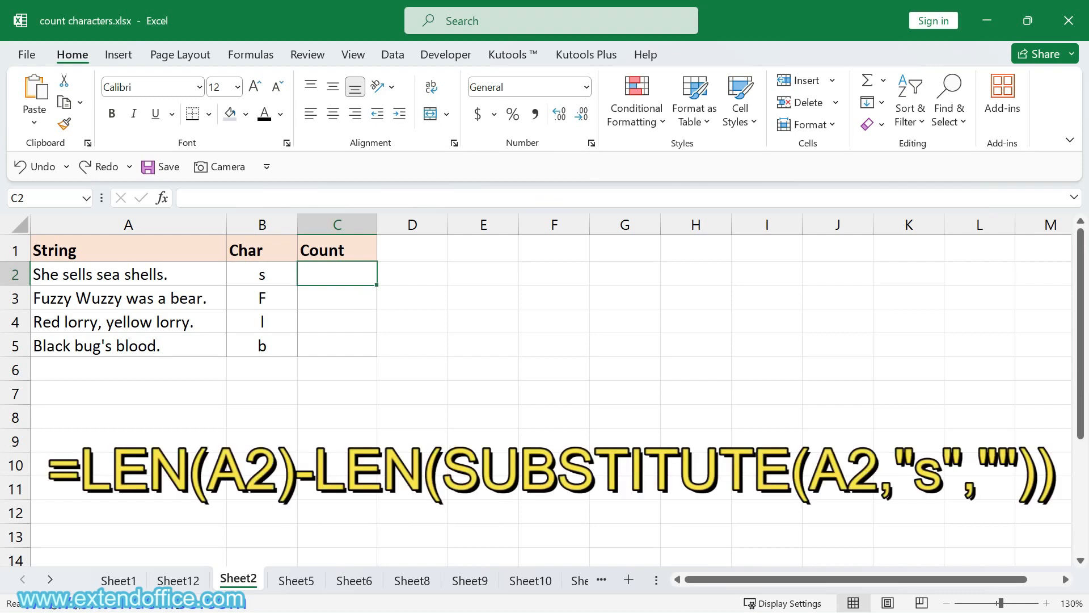
Step: On Sheet2, enter =LEN(A2)-LEN(SUBSTITUTE(A2,"s","")) in C2 to count the letter s in the first string, and reselect that cell
type("=LE")
key("Down")
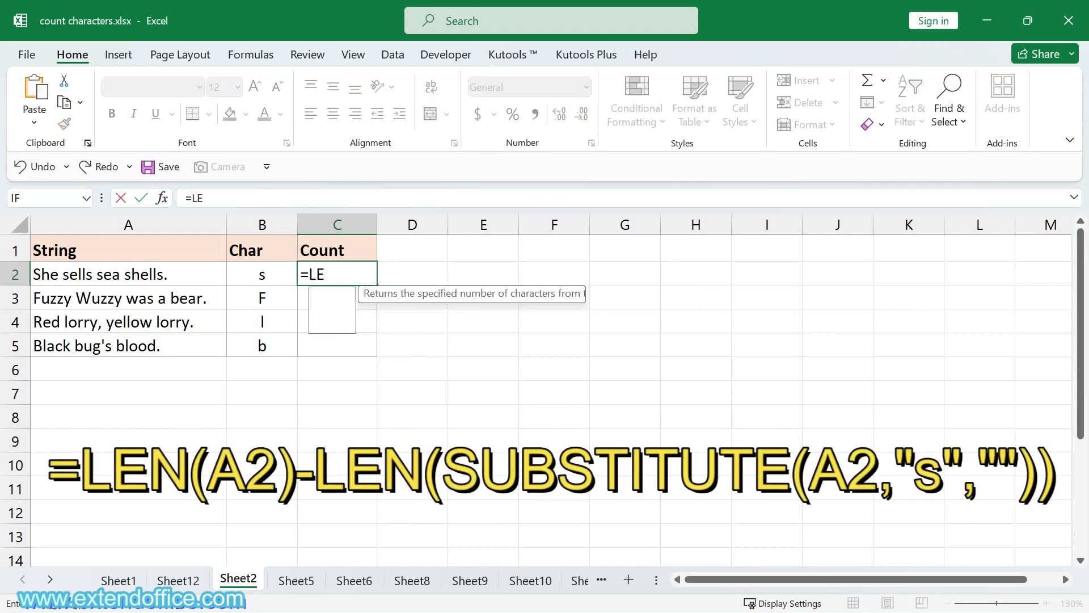
key("Tab")
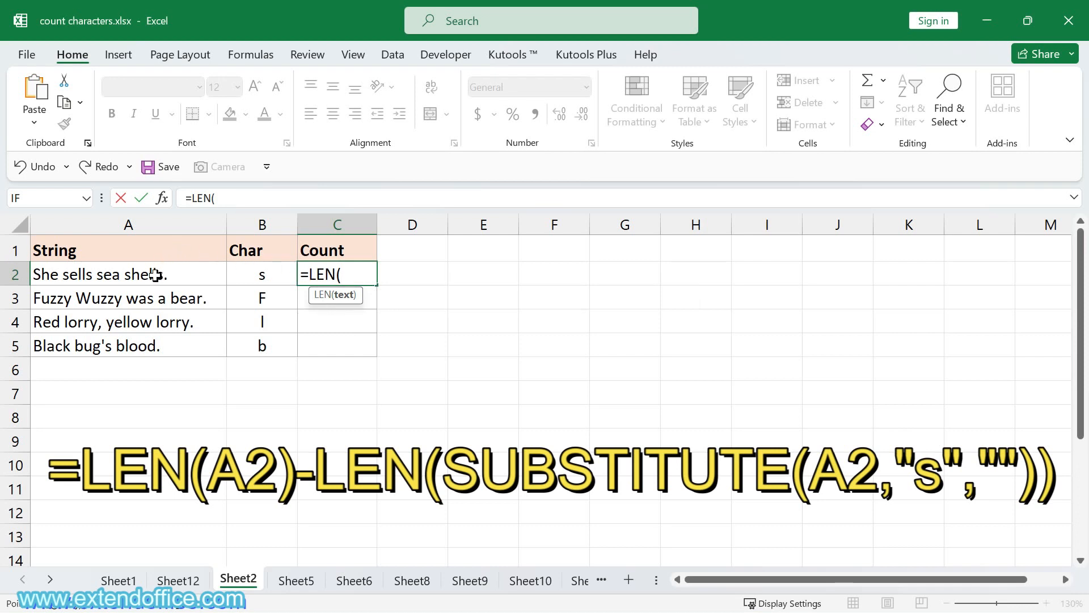
left_click(160, 275)
type(")-")
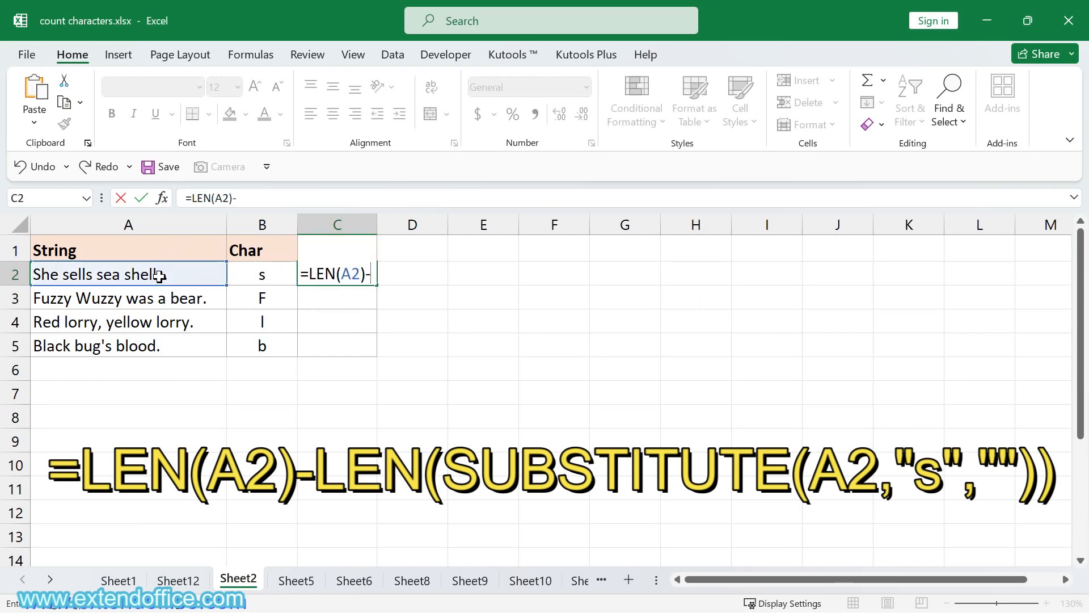
type("LEN")
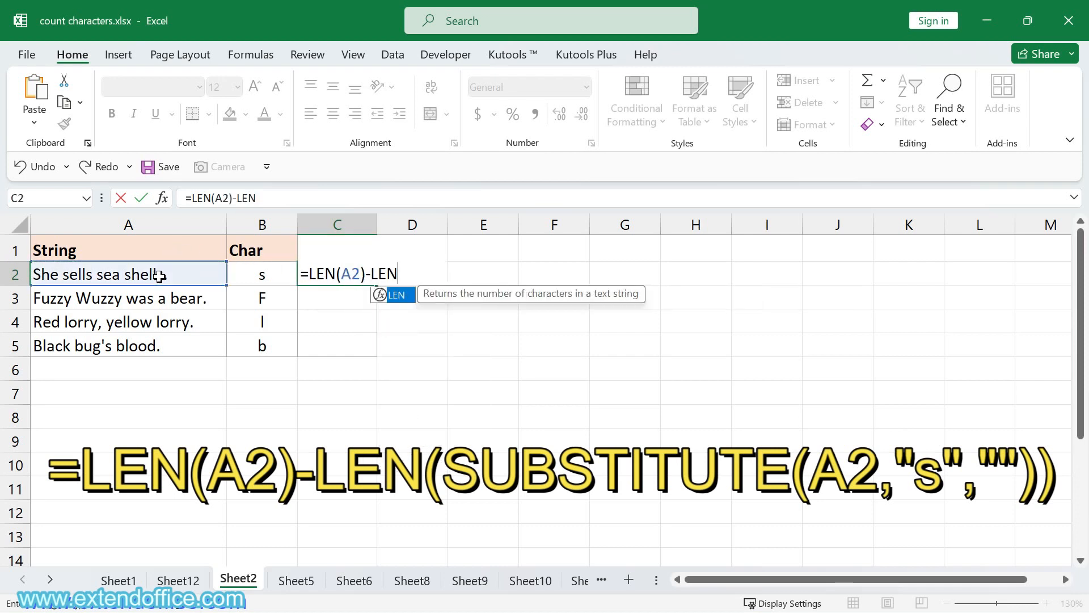
type("(SUB")
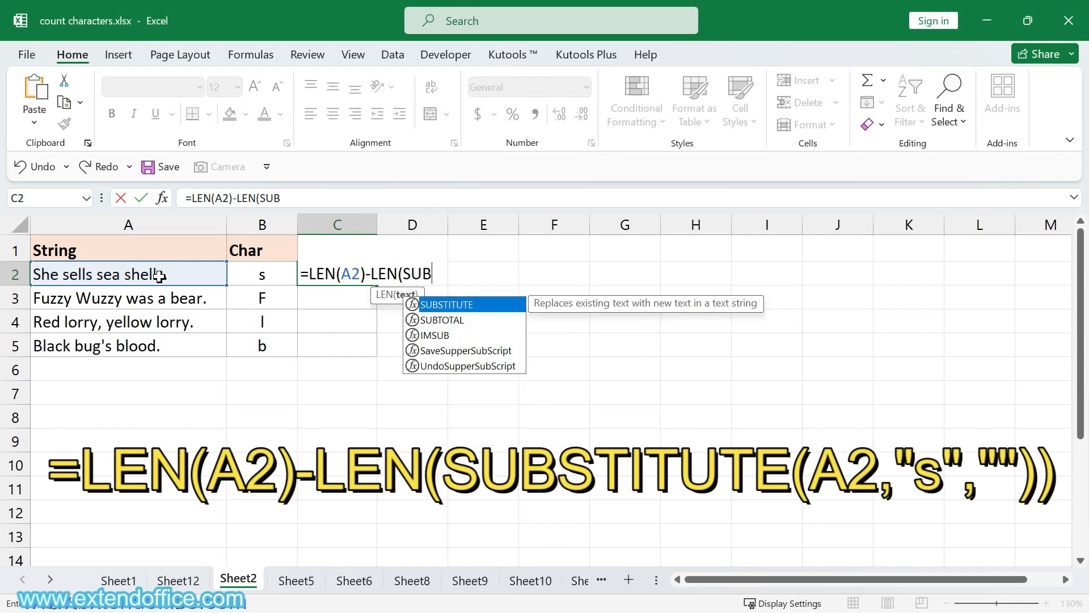
double_click(452, 304)
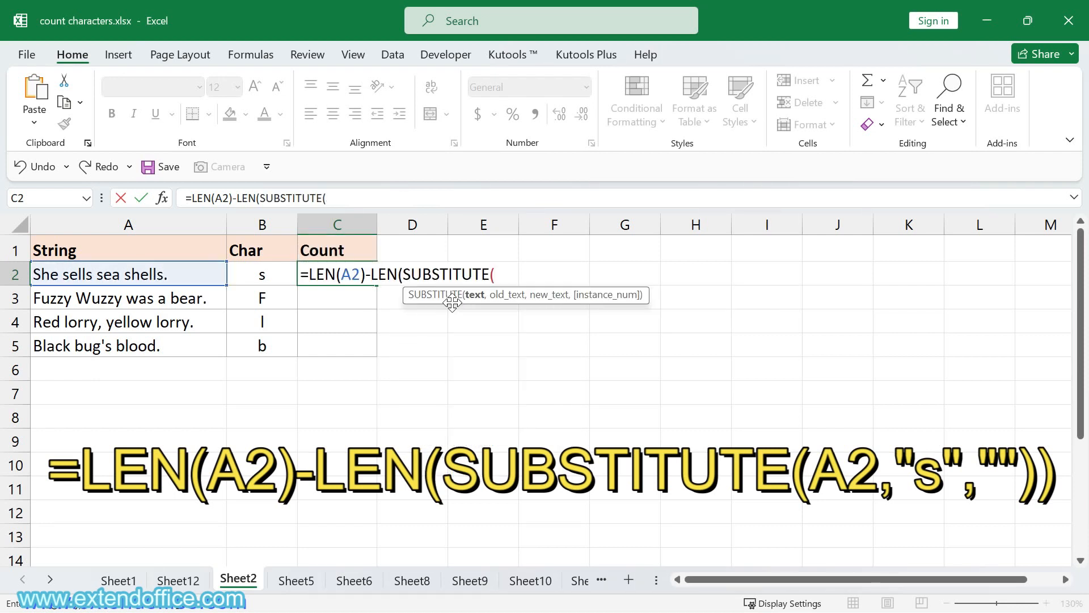
left_click(184, 279)
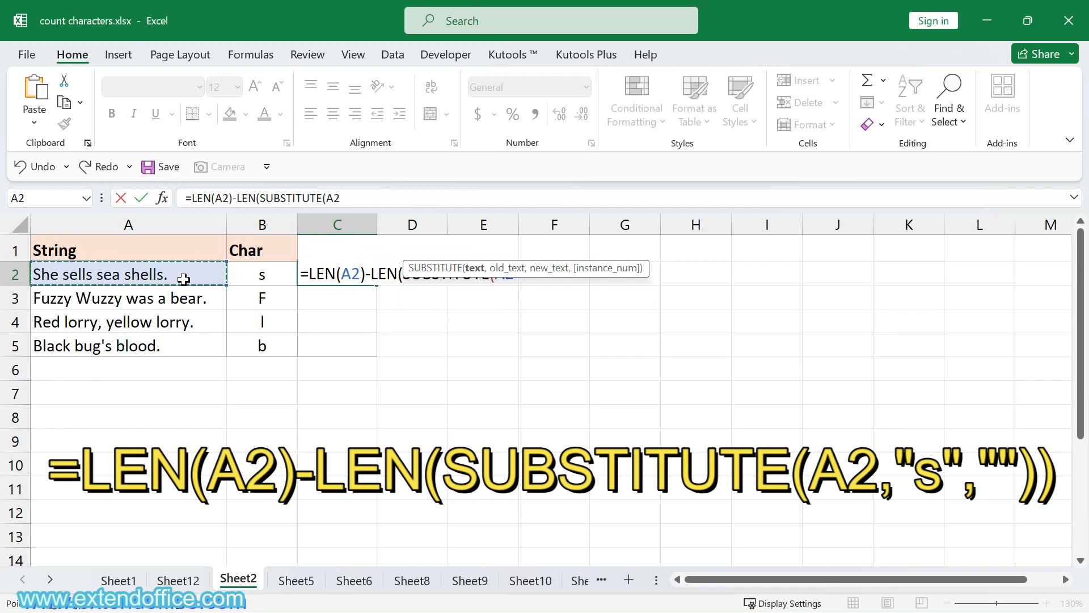
type(",\"s\",")
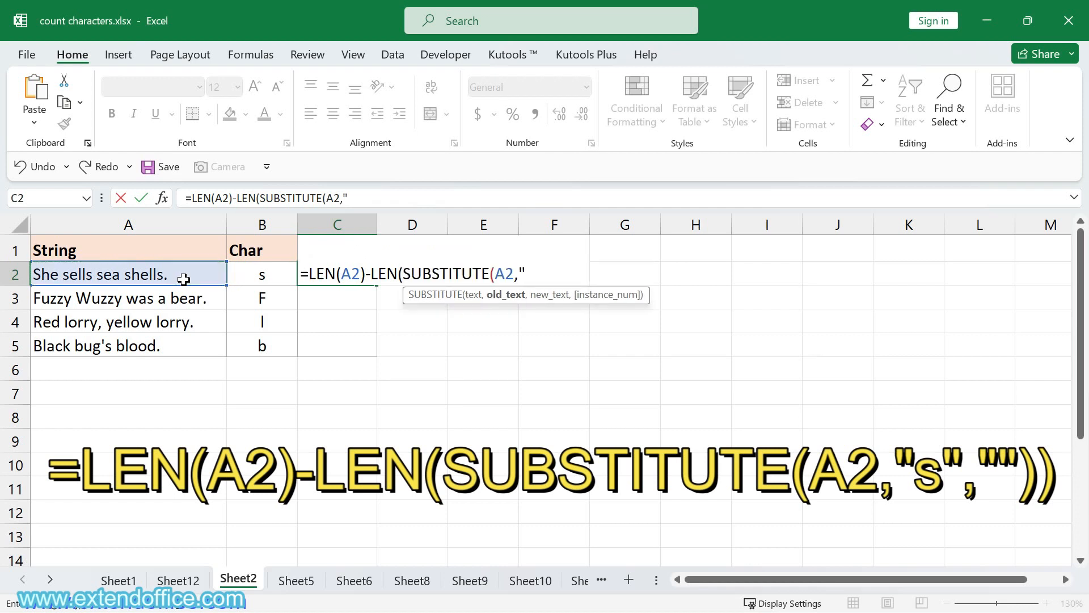
type("\"\"))")
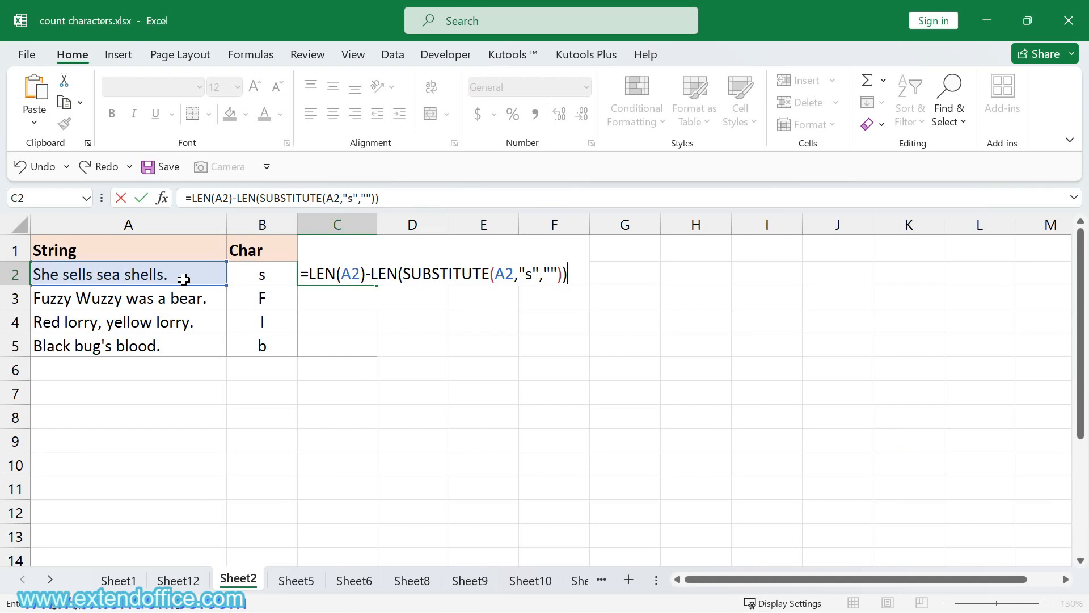
key("Return")
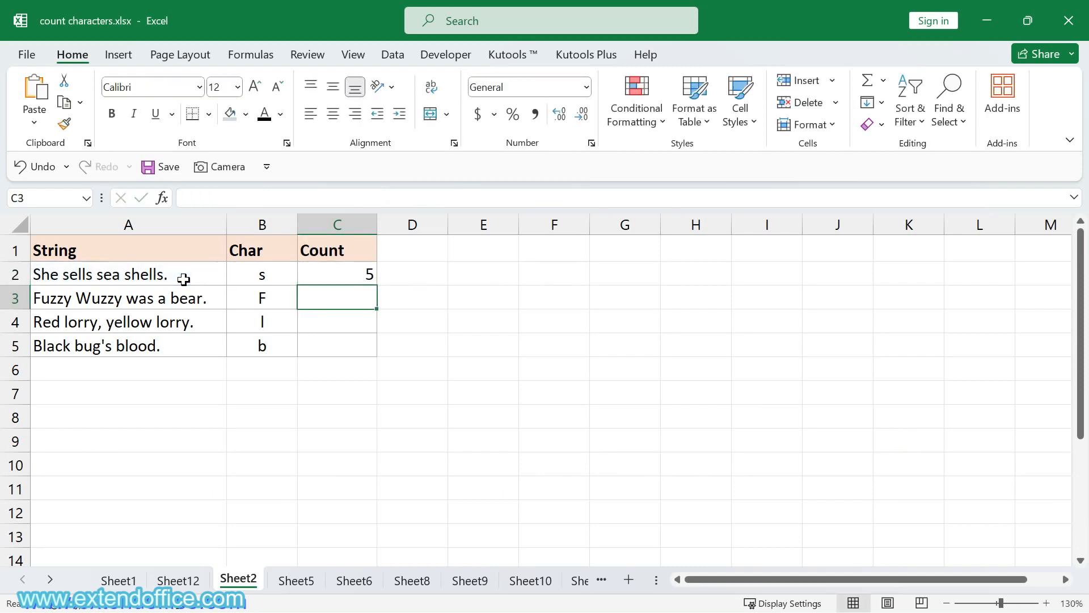
left_click(332, 274)
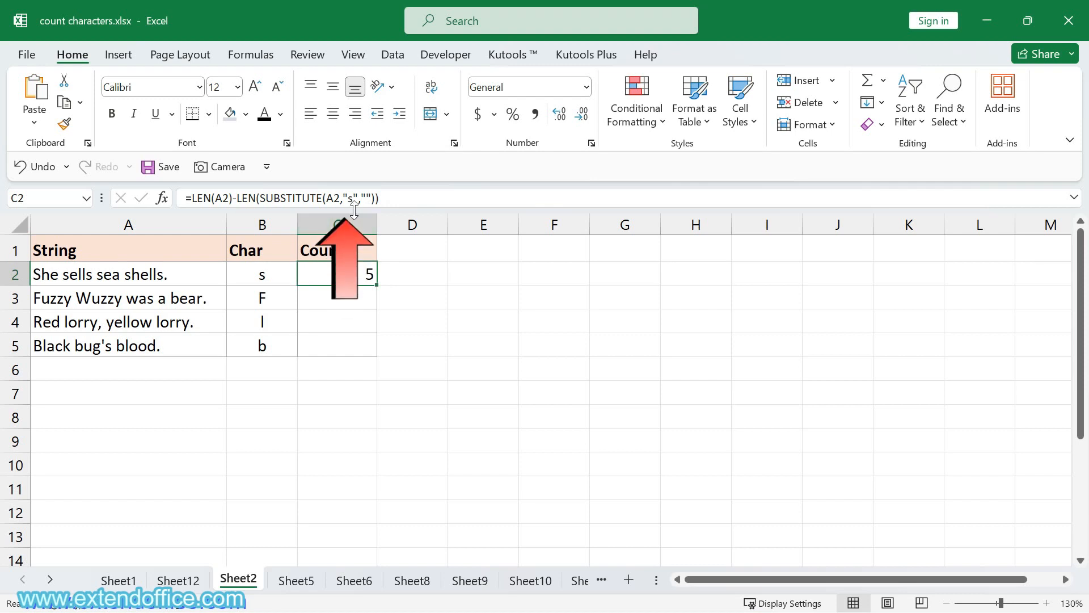
Step: Replace the "s" argument in the C2 formula with a reference to B2, and fill the formula down through C5
left_click(343, 198)
key("shift+Right")
key("shift+Right")
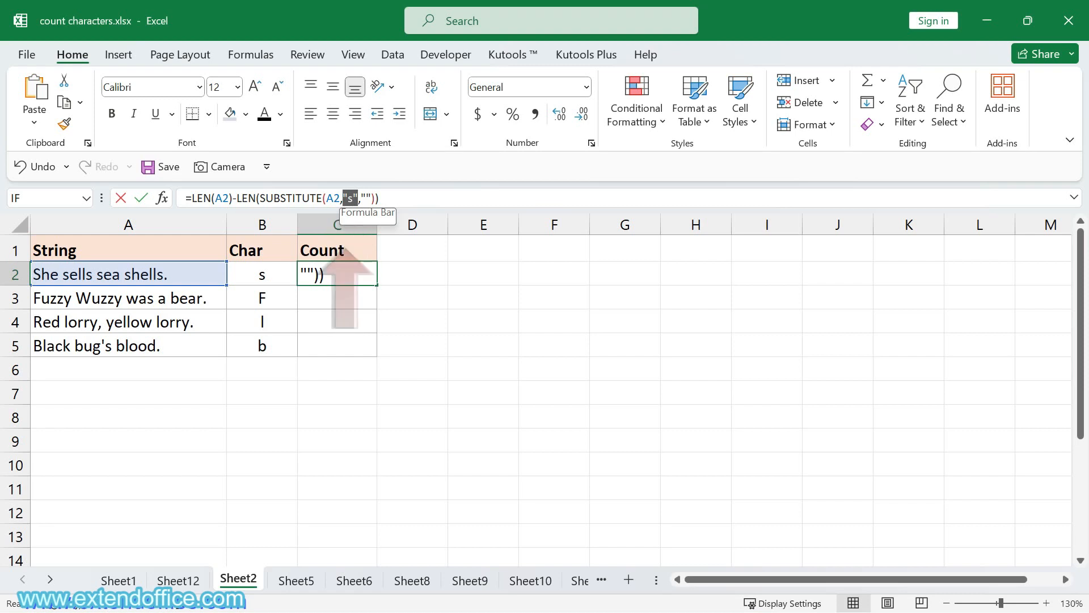
key("shift+Right")
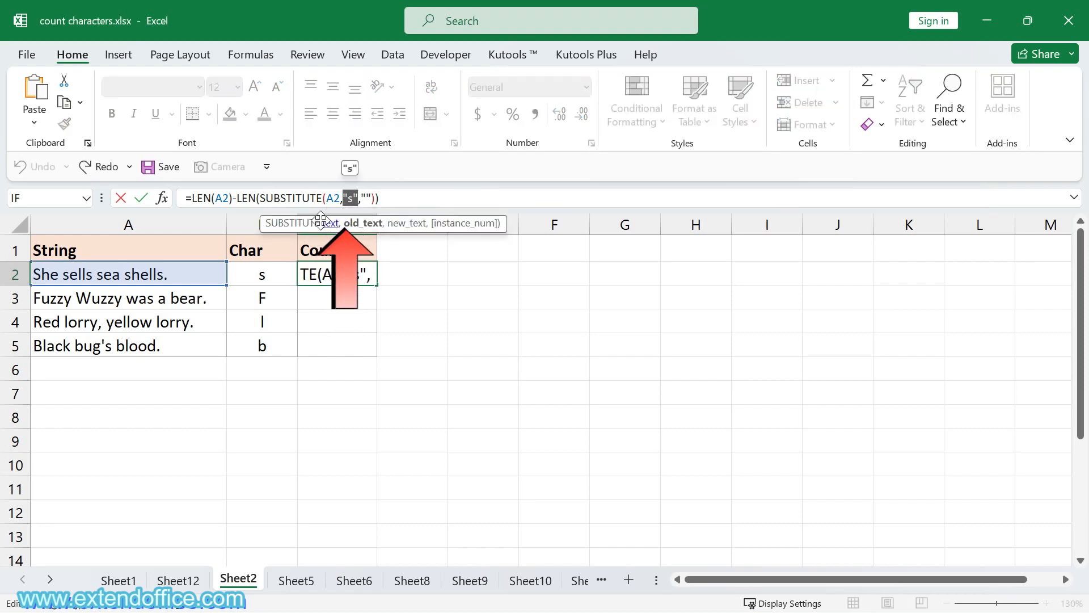
left_click(245, 273)
key("Return")
left_click(341, 280)
left_click_drag(377, 285, 372, 352)
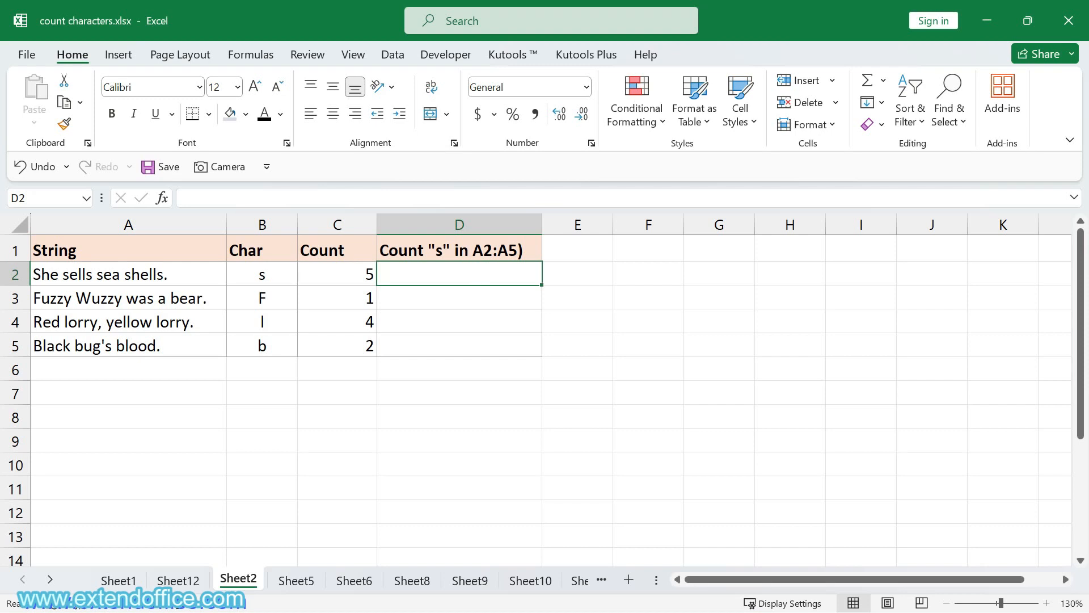
Step: Enter =SUMPRODUCT(LEN(A2:A5)-LEN(SUBSTITUTE(A2:A5,"s",""))) in D2 to count the letter s across all four strings, and reselect that cell
type("=SUM")
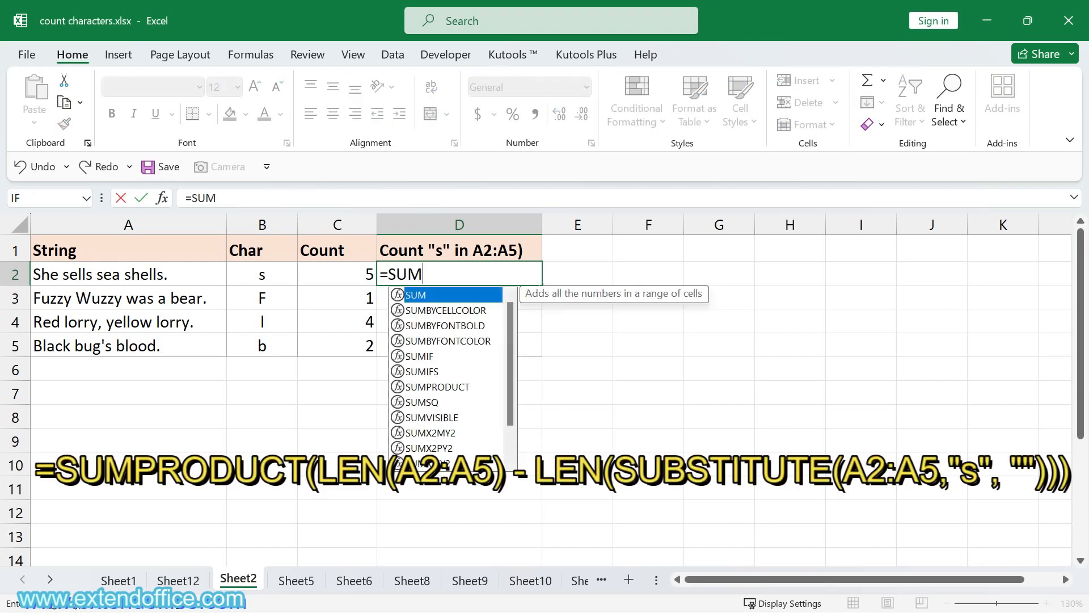
double_click(425, 386)
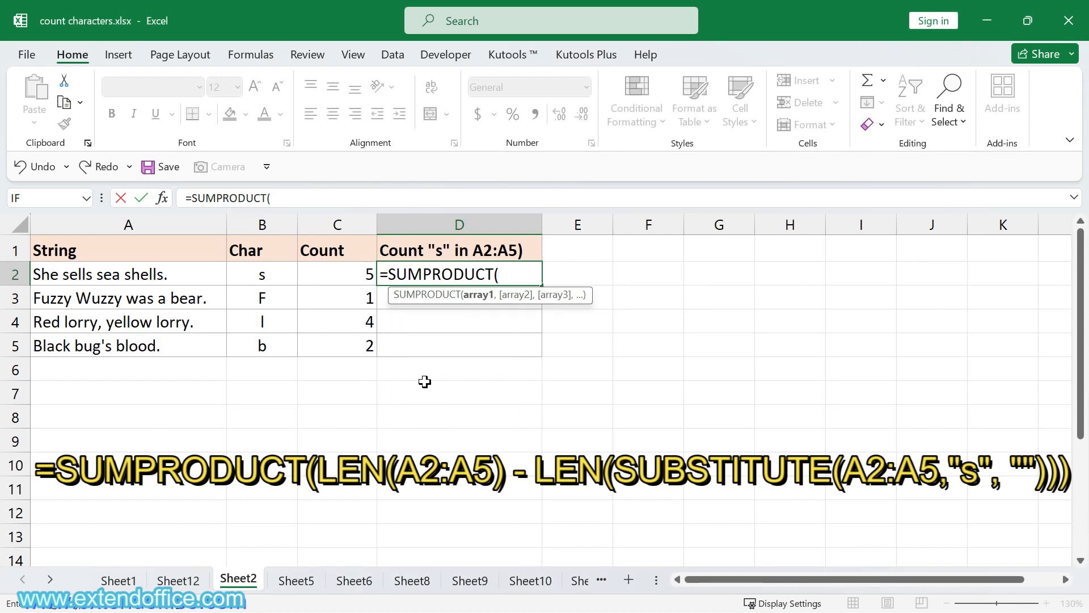
type("LEN")
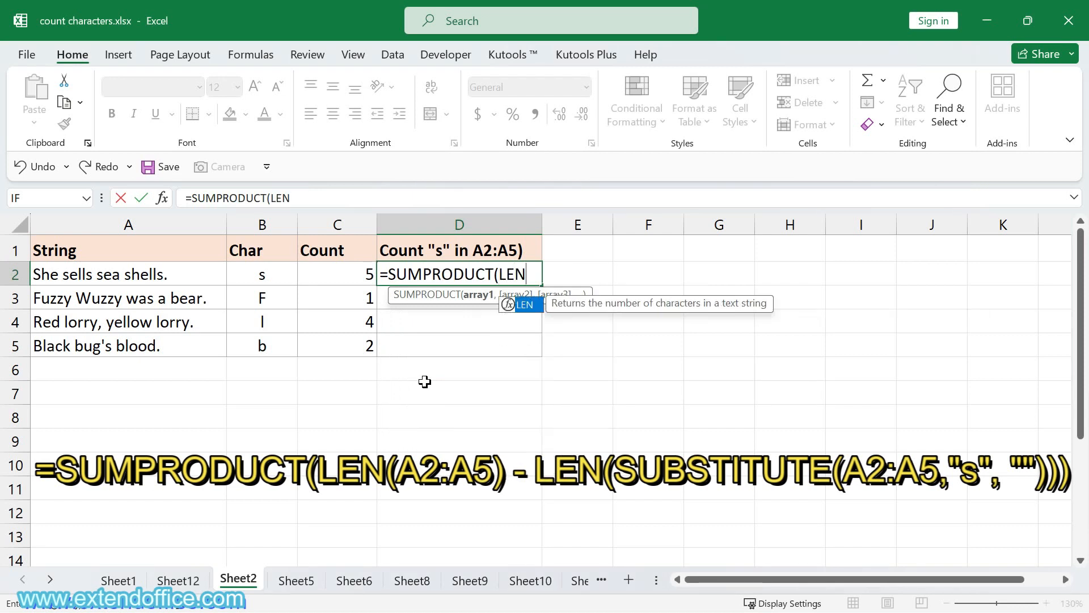
type("(")
left_click_drag(171, 270, 165, 343)
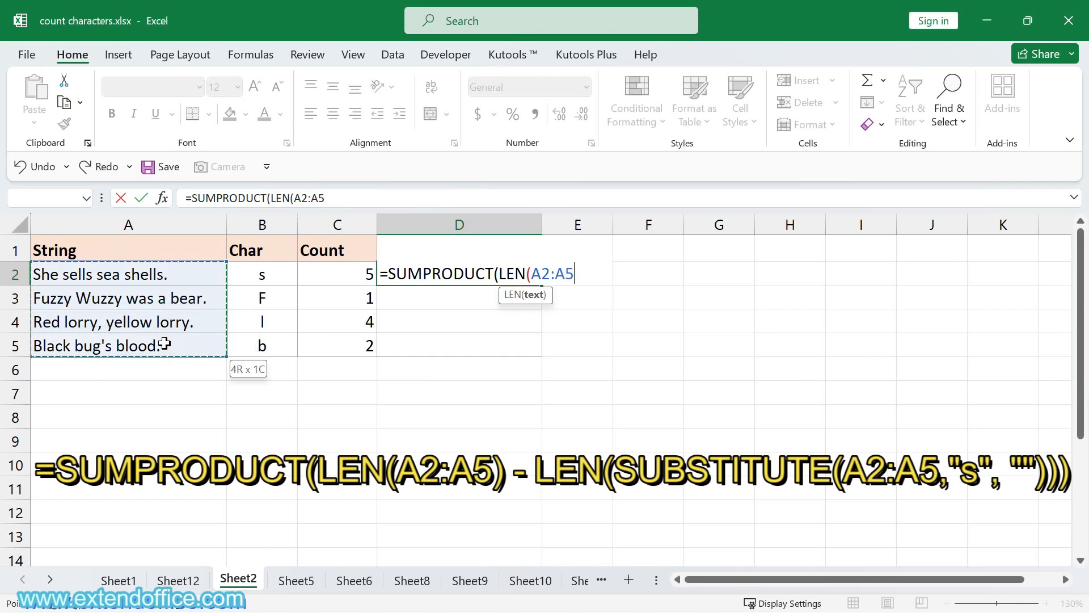
type(")-LEN(SU")
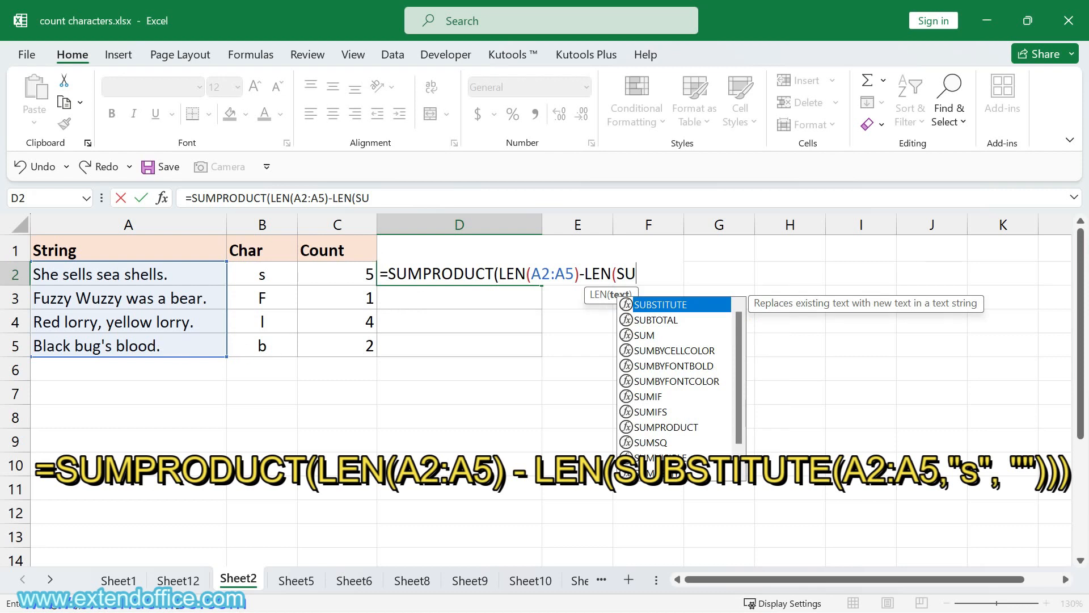
double_click(676, 309)
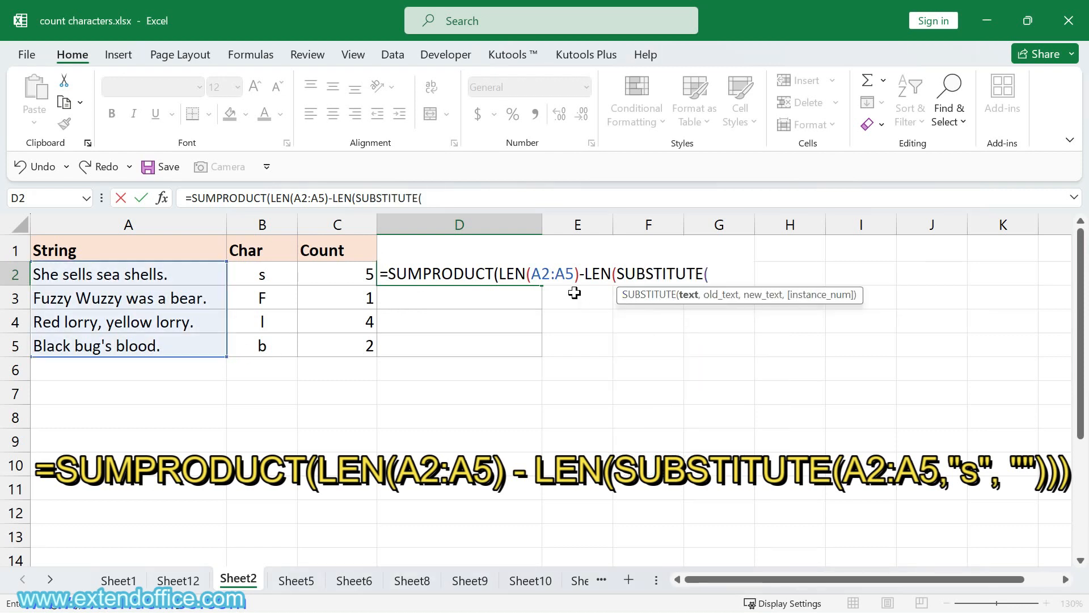
left_click_drag(211, 277, 210, 345)
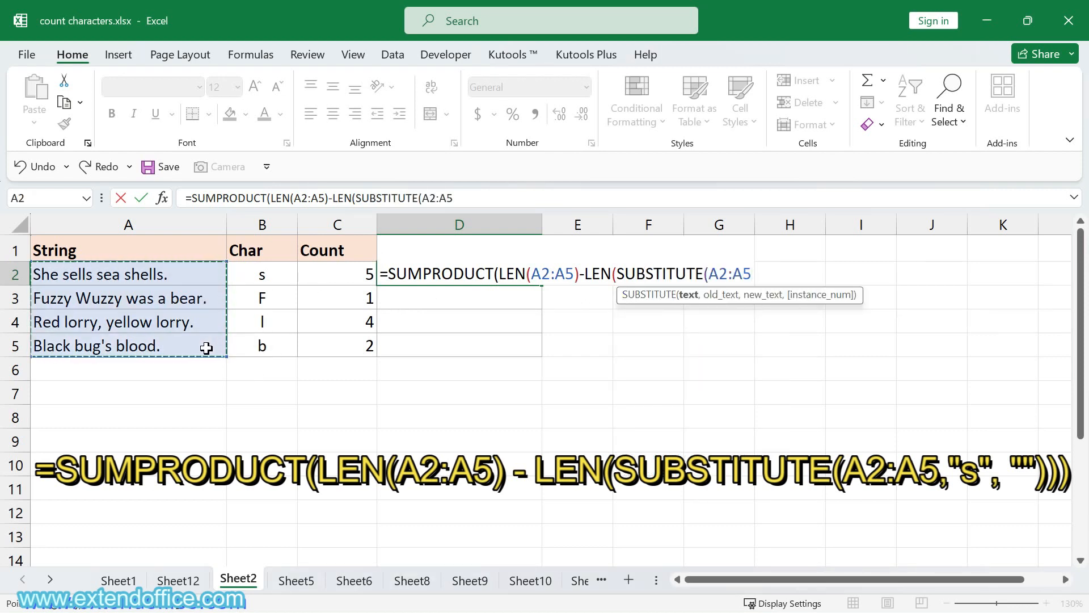
type(",\"s")
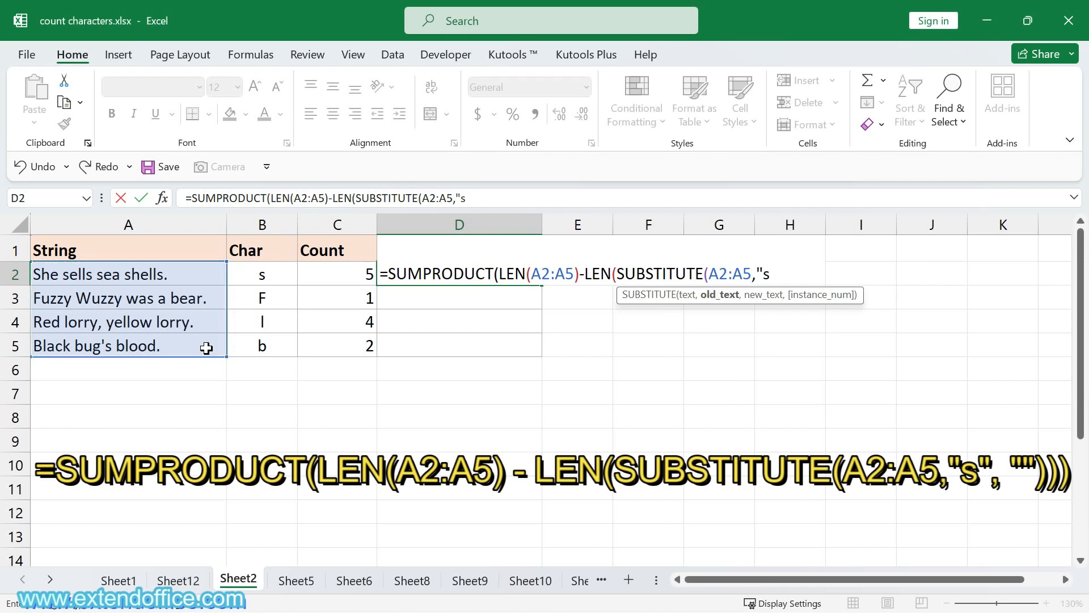
type("\",\"\"")
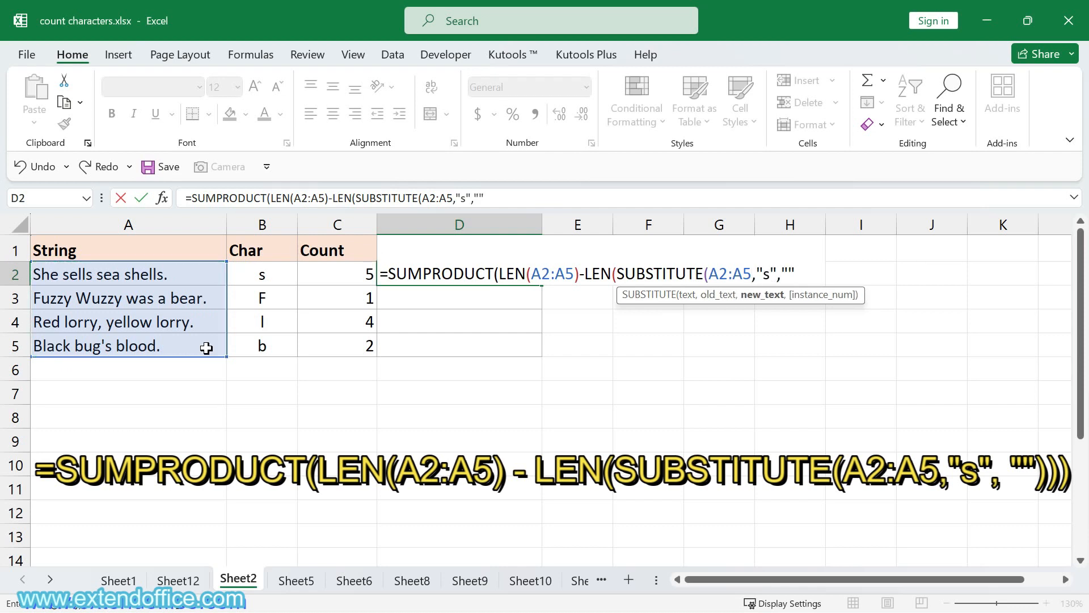
type(")))")
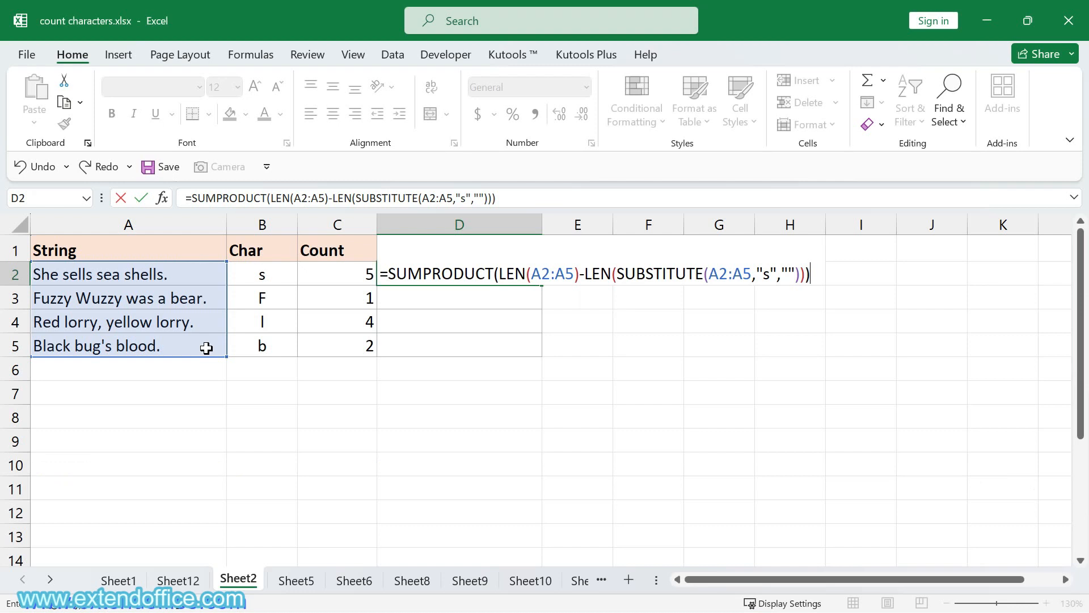
key("Return")
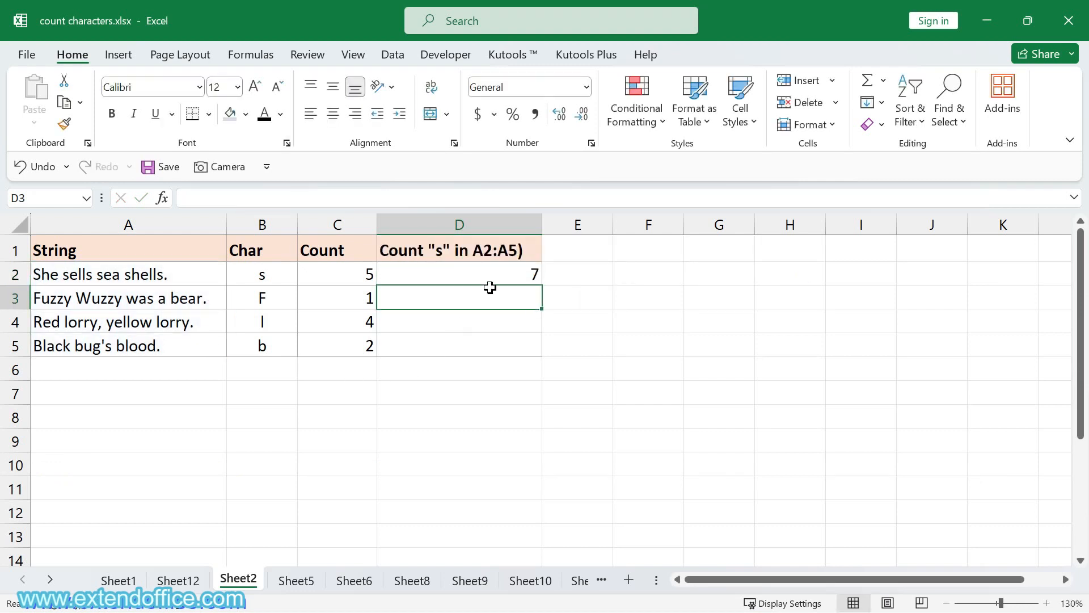
left_click(488, 275)
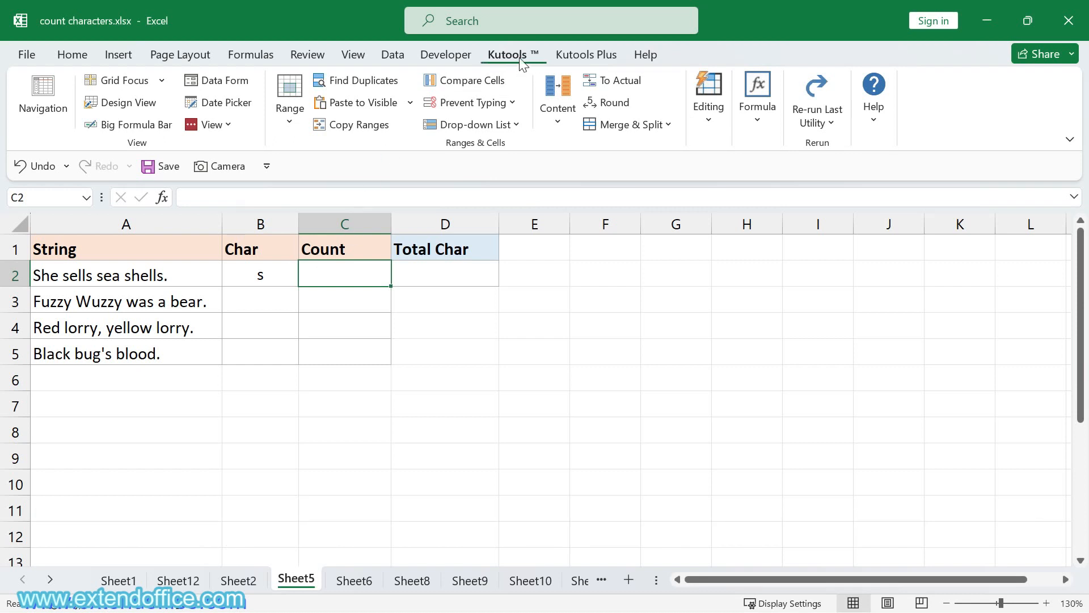
Step: On Sheet5, insert the Kutools COUNTCHAR function in C2 with A2 as Within_text and B2 as Find_text
left_click(752, 113)
left_click(772, 180)
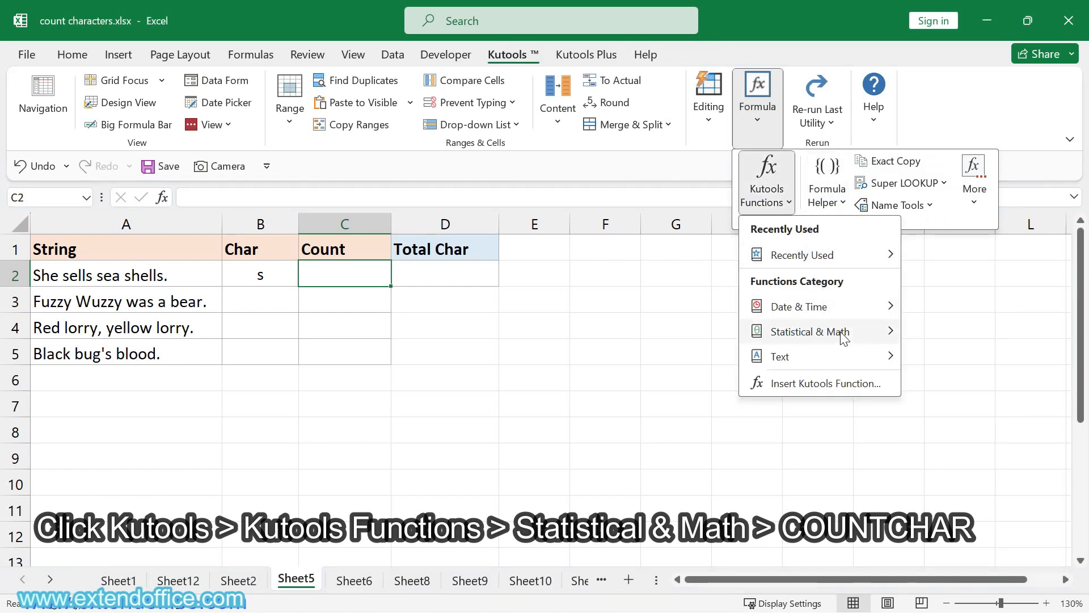
mouse_move(843, 337)
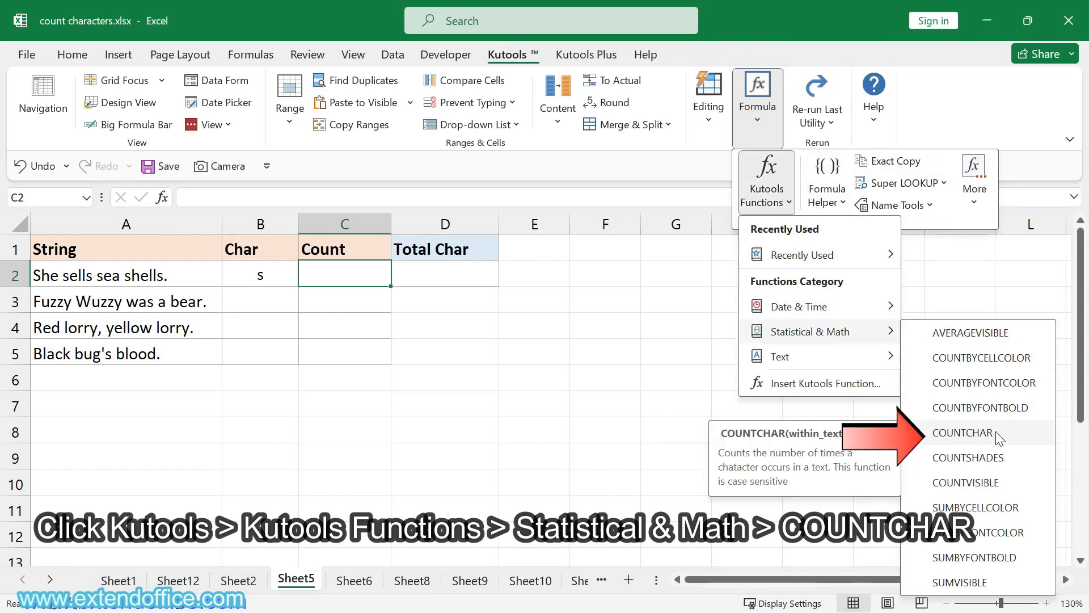
left_click(964, 433)
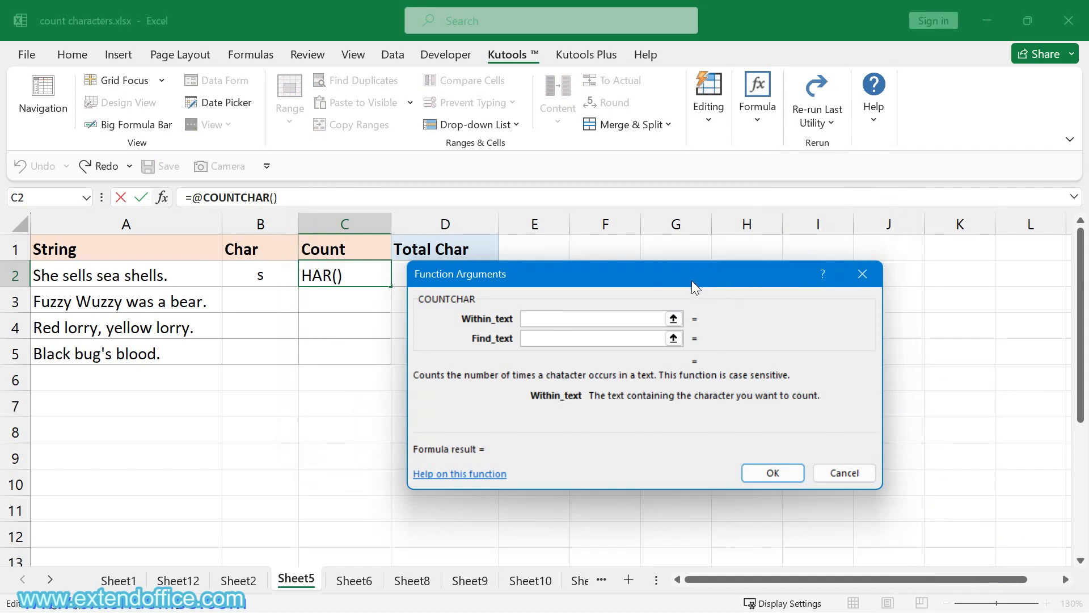
left_click(673, 320)
left_click(131, 276)
left_click(871, 295)
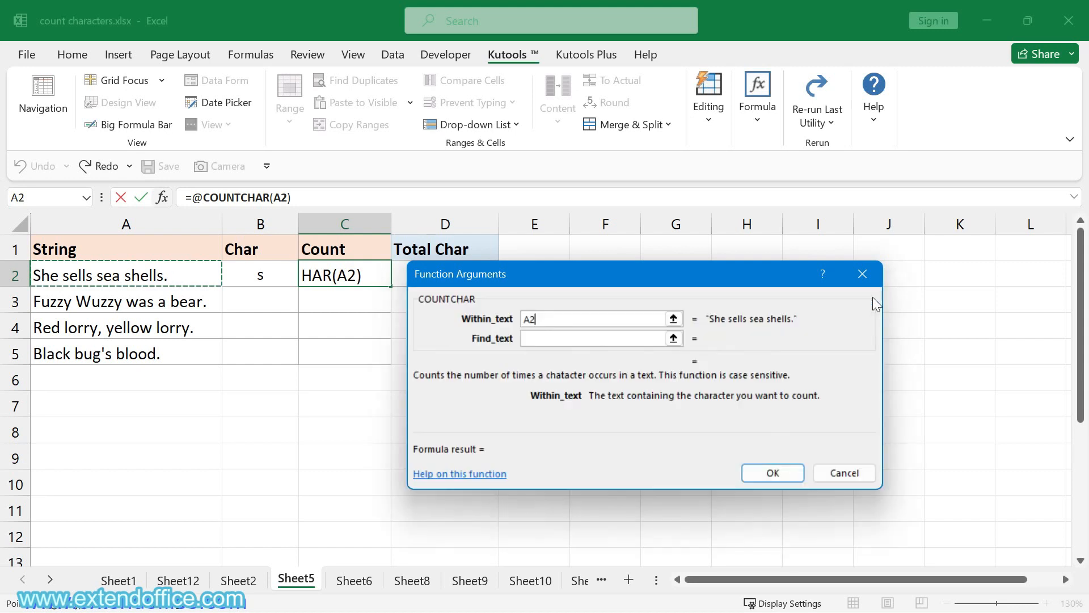
left_click(674, 338)
left_click(255, 270)
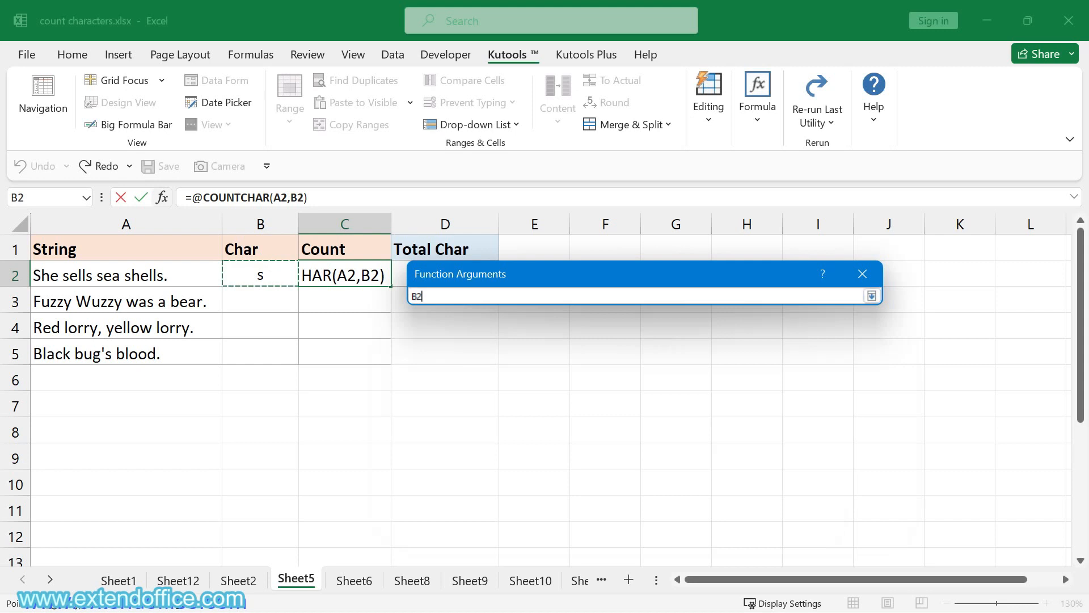
left_click(872, 295)
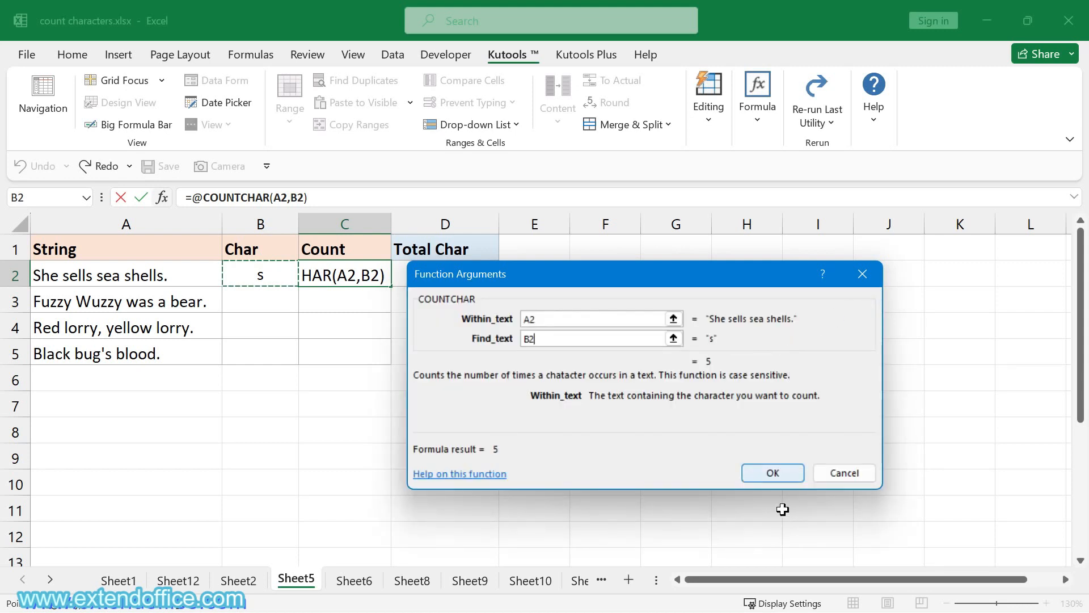
left_click(778, 478)
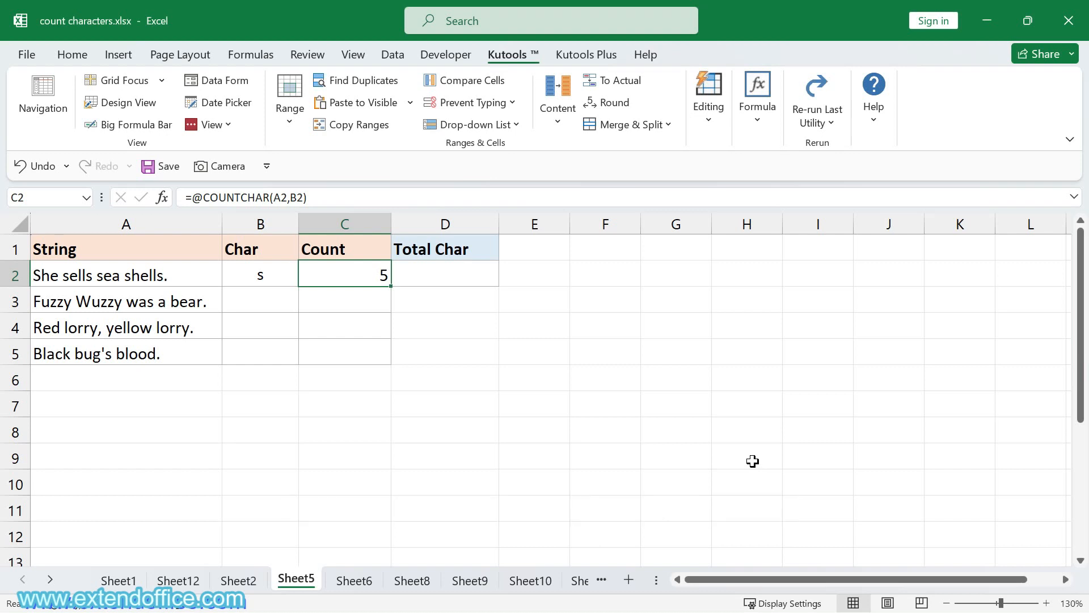
Step: Change the Find_text argument of the COUNTCHAR formula in C2 to s, and fill the formula down through C5
key("shift+F3")
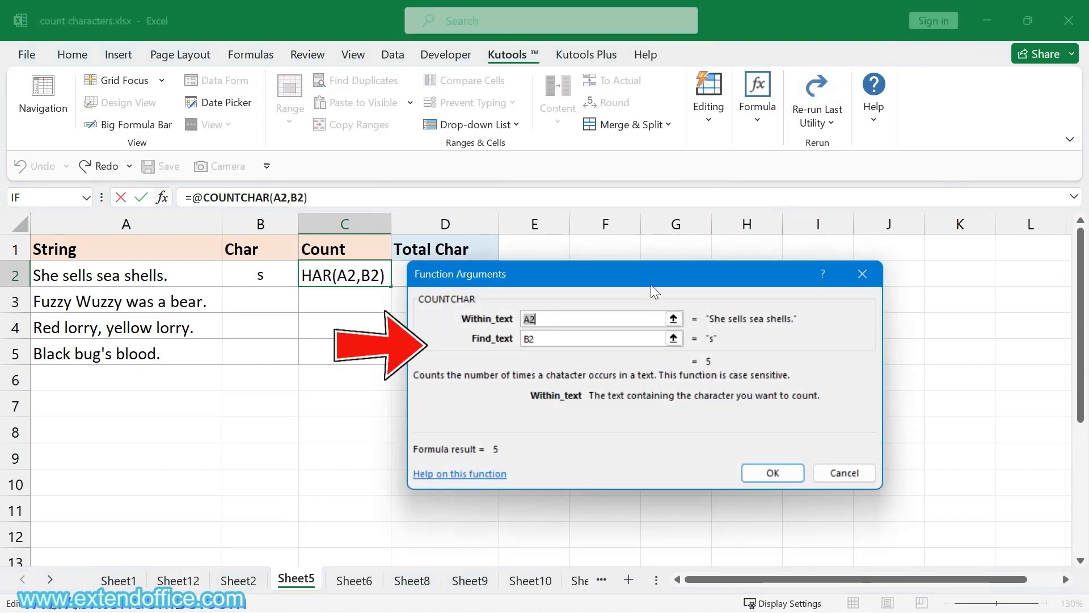
left_click(635, 339)
key("BackSpace")
key("BackSpace")
type("s")
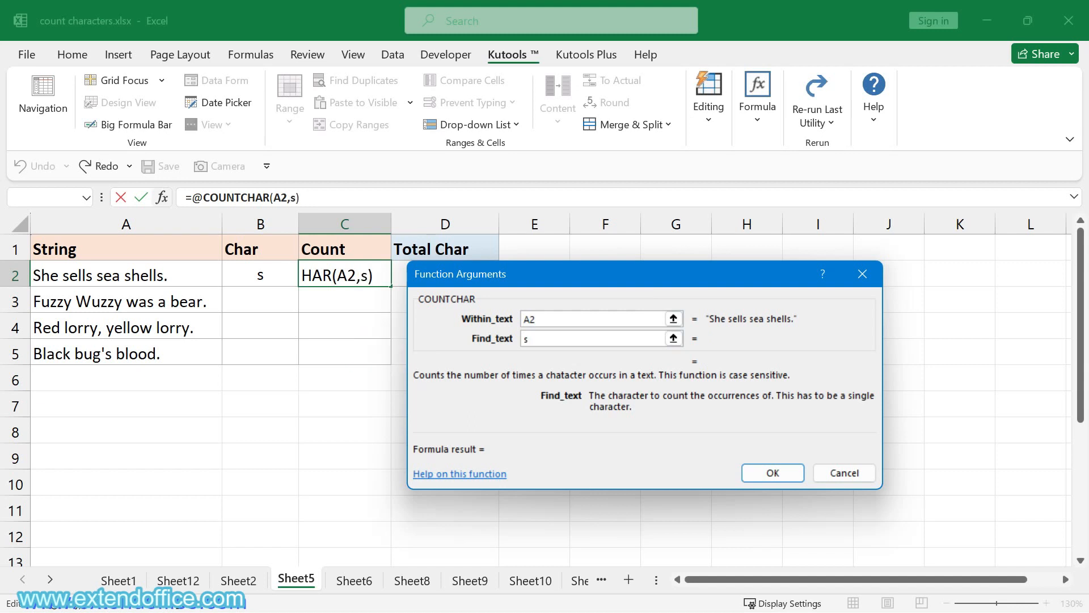
left_click(772, 474)
left_click_drag(388, 288, 375, 363)
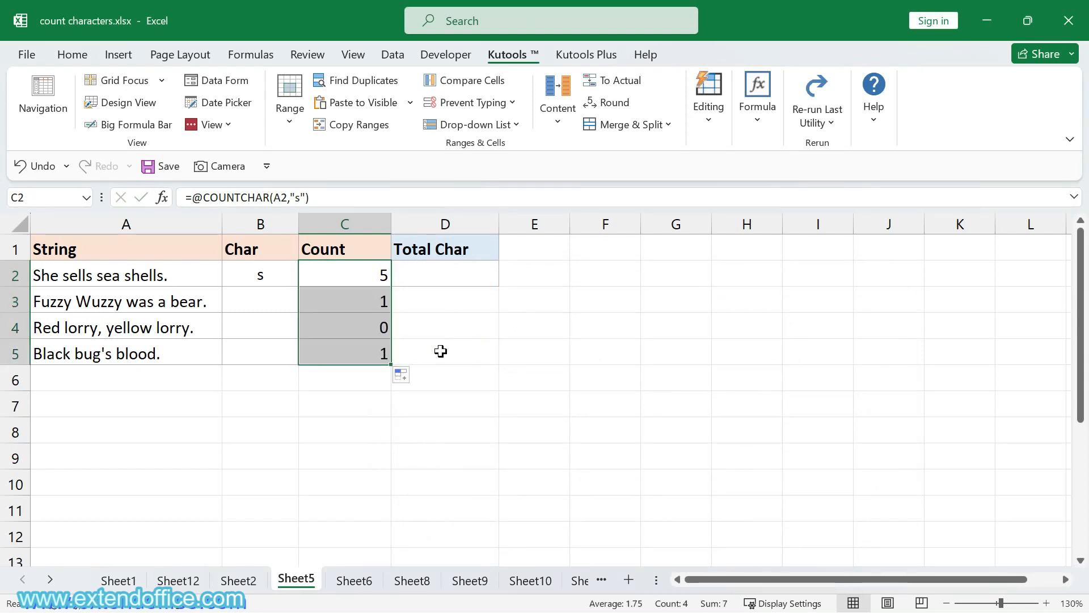
Step: Sum the counts in C2:C5 with a SUM formula in D2, and reselect that cell
left_click(484, 277)
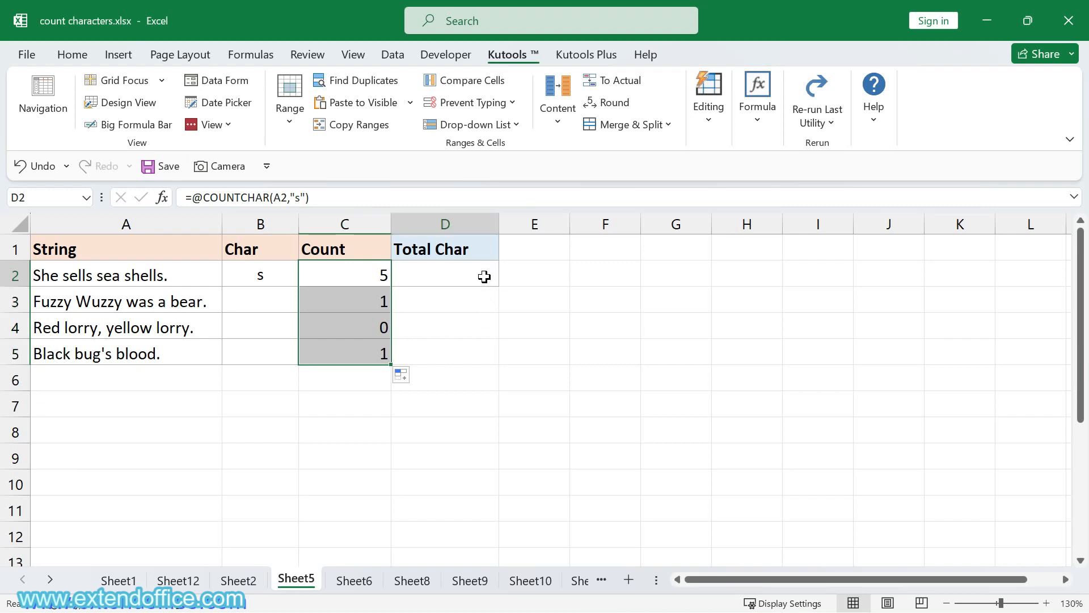
type("=sum(")
left_click_drag(365, 267, 380, 349)
key("Return")
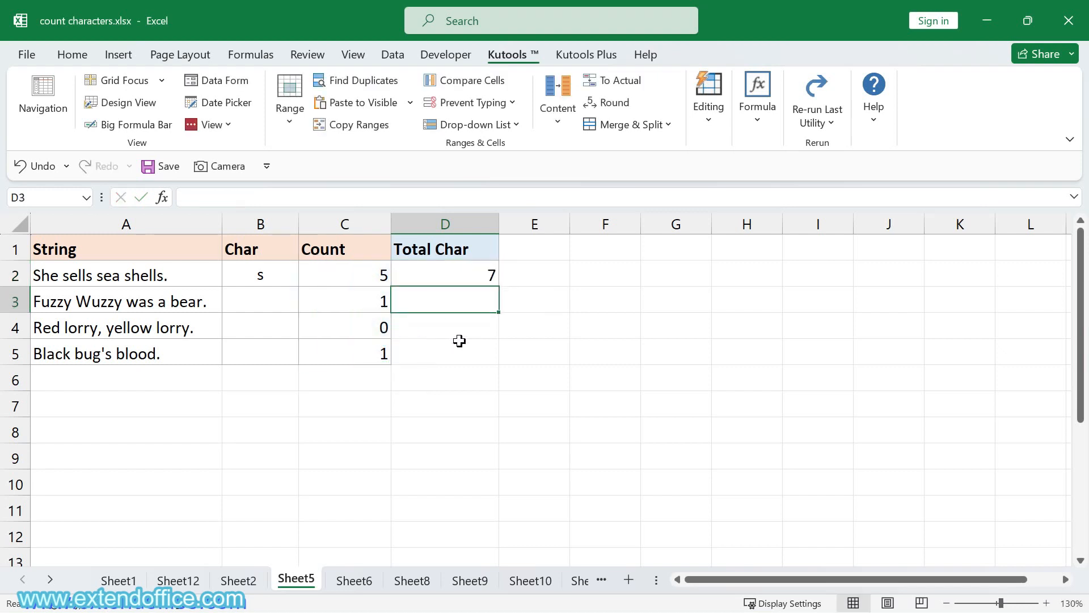
key("Up")
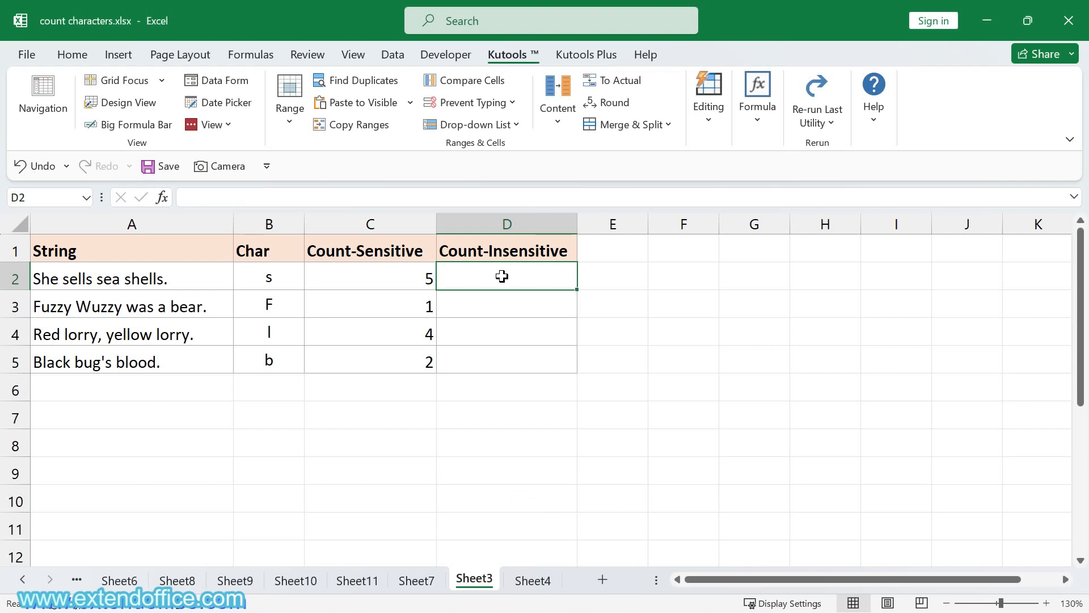
Step: Enter =LEN(A2)-LEN(SUBSTITUTE(UPPER(A2),UPPER("s"),"")) in D2 to count the letter s in A2 regardless of case
type("=len")
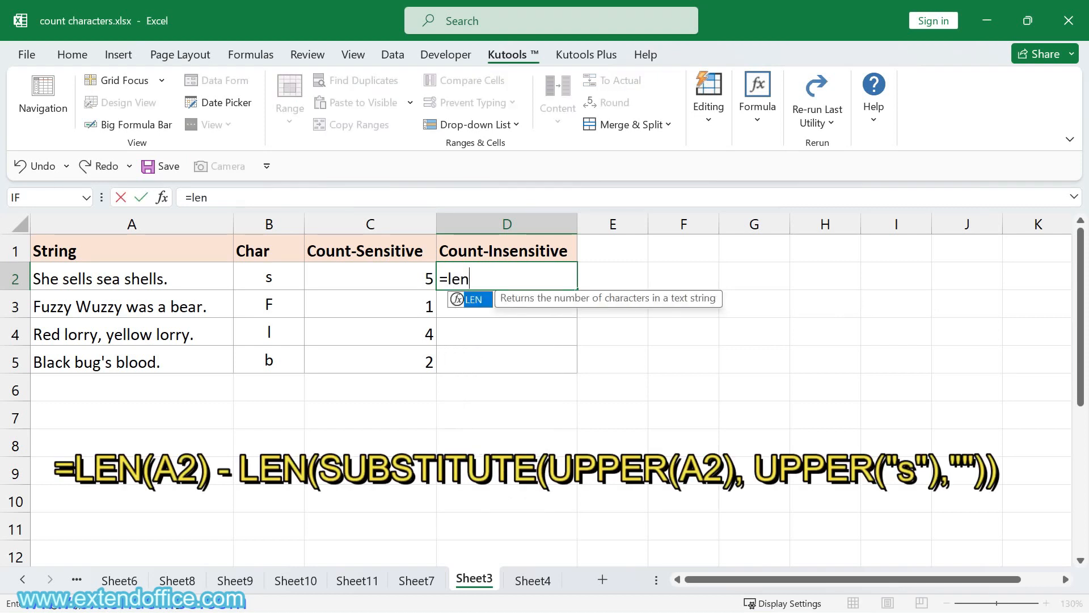
type("(A2")
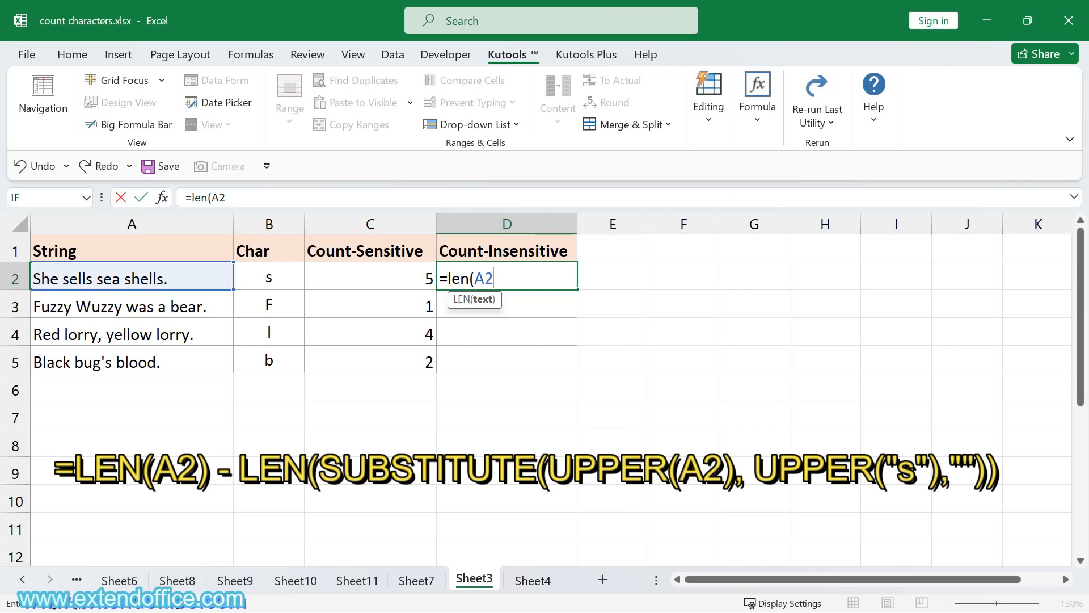
type(")-len(")
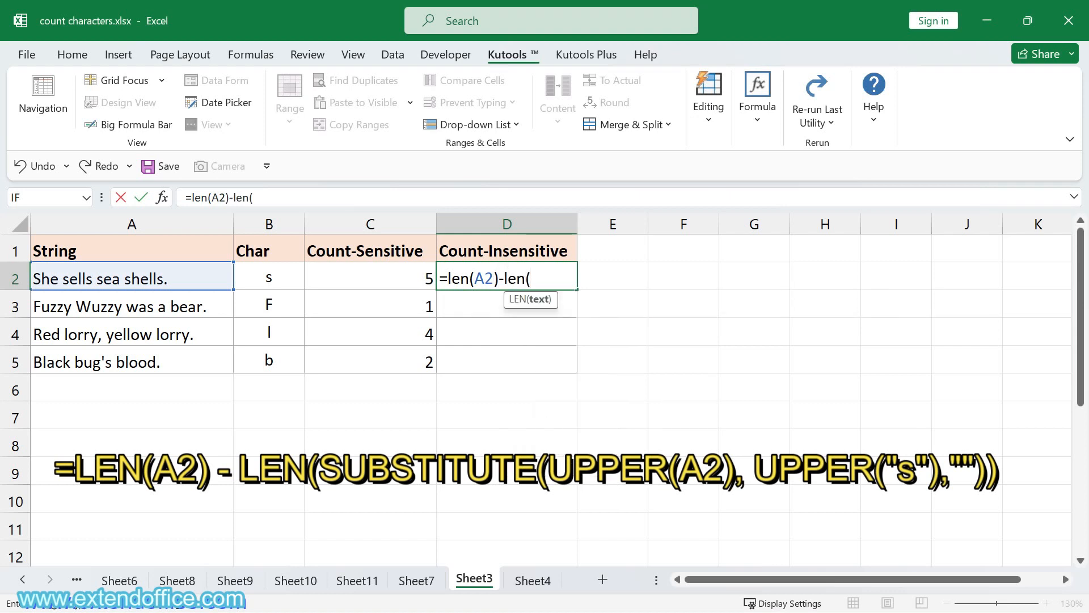
type("substity")
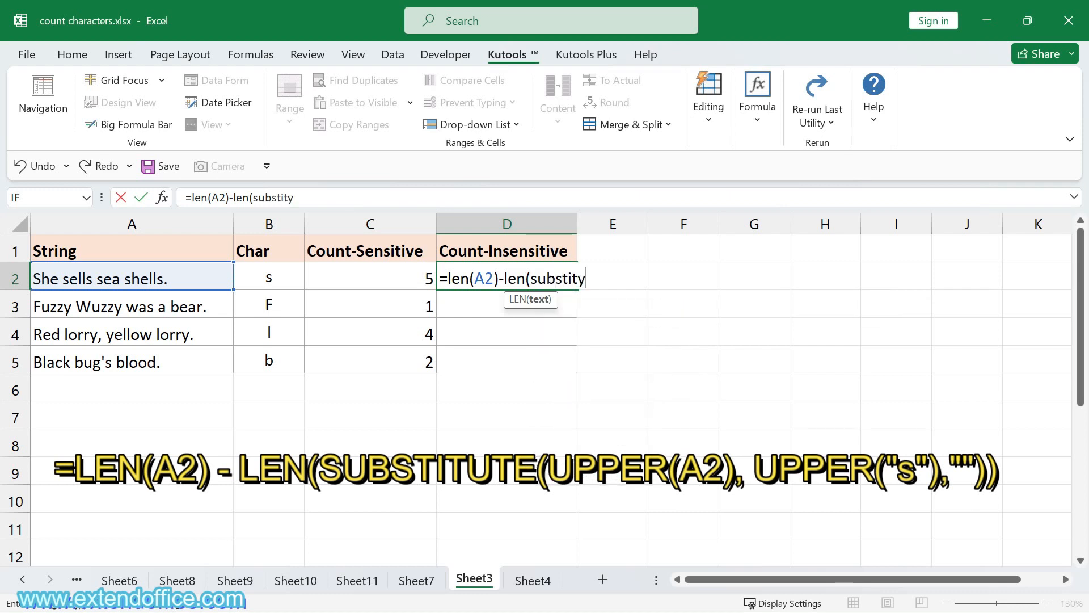
key("BackSpace")
type("ute(")
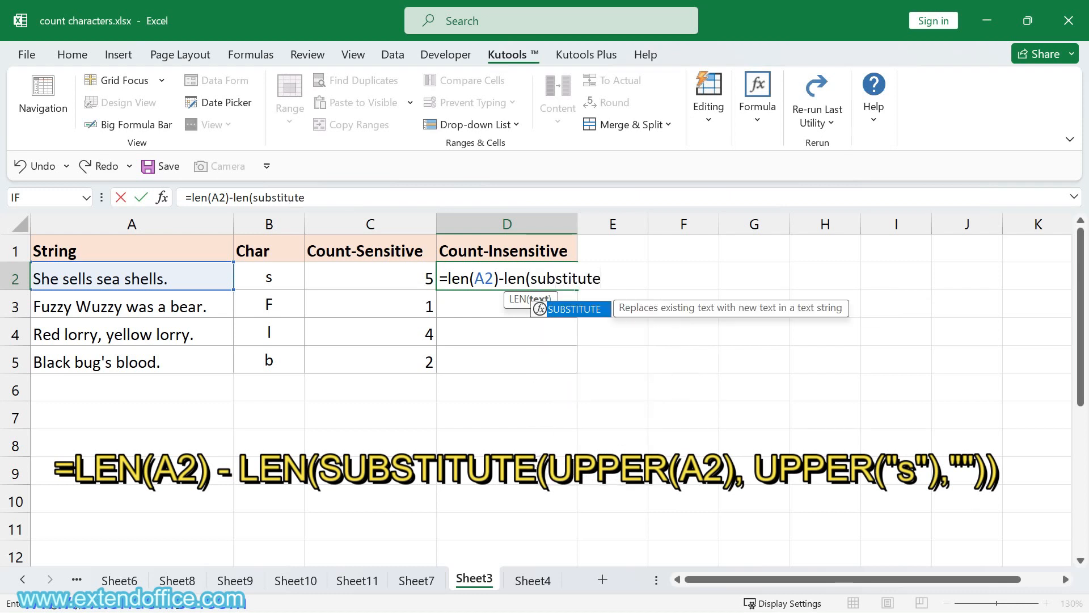
type("up")
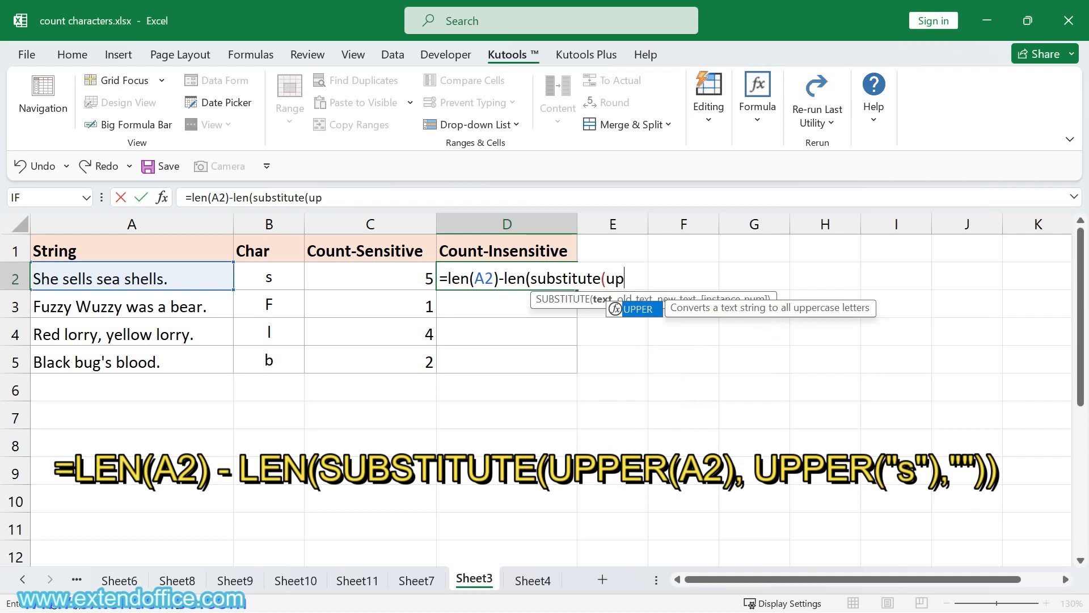
type("per(A2")
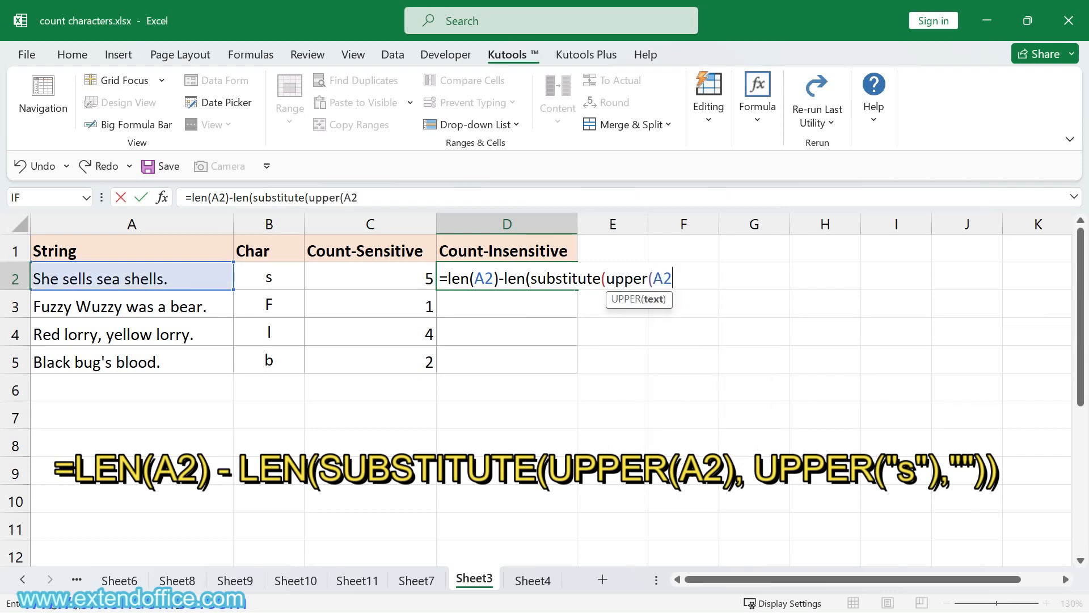
type("),")
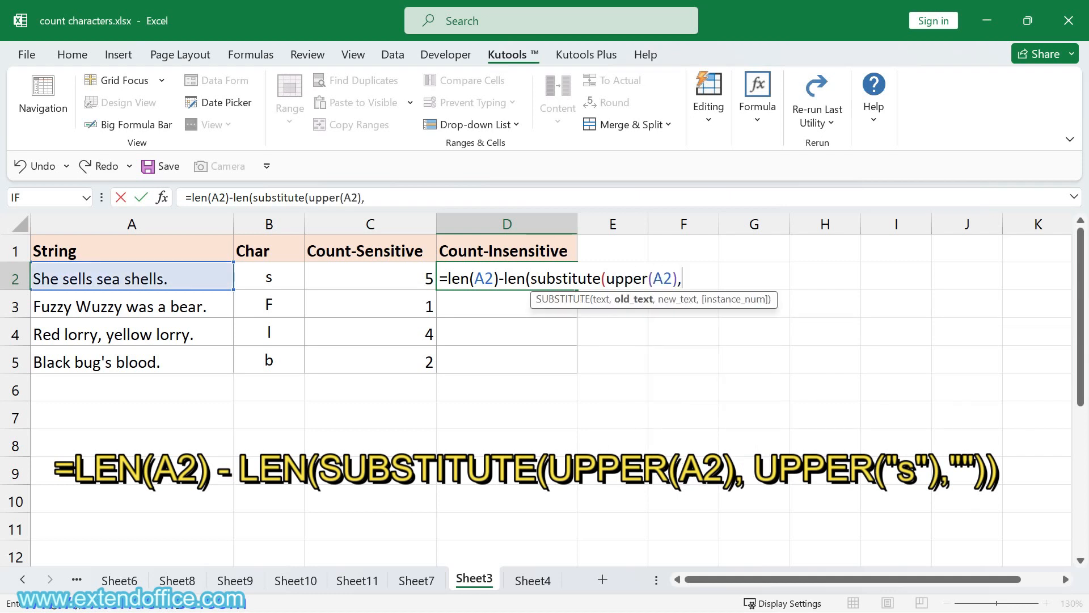
type("upper")
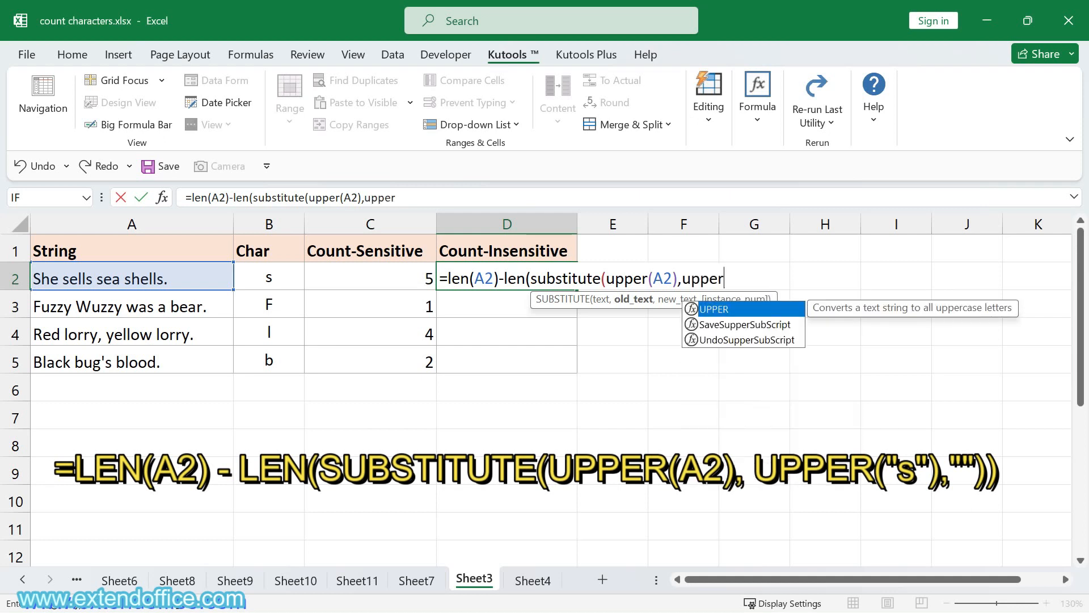
type("(\"s\"),\"\"")
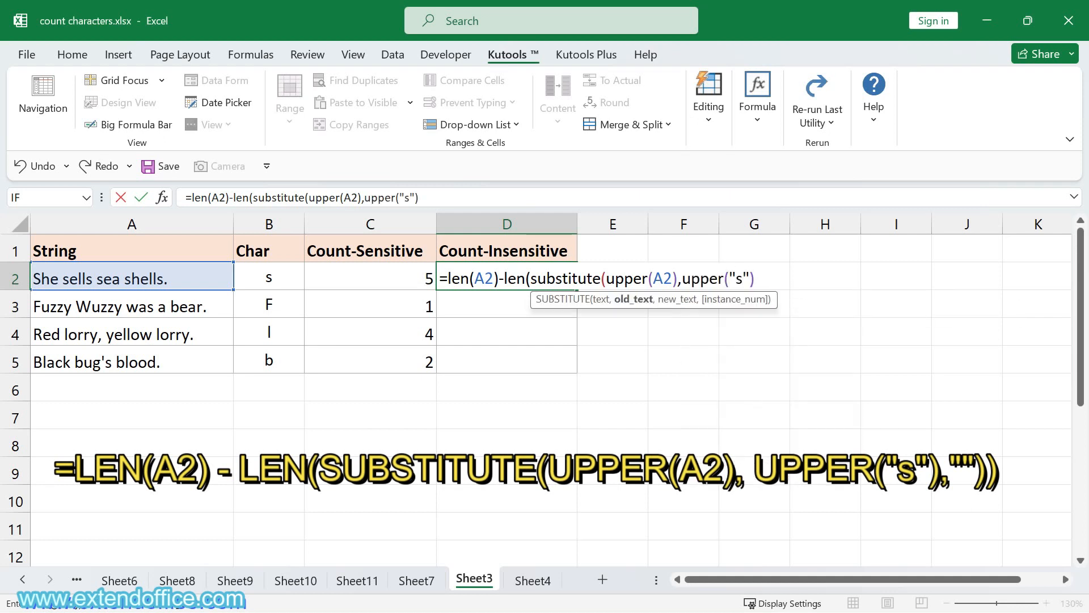
type("))")
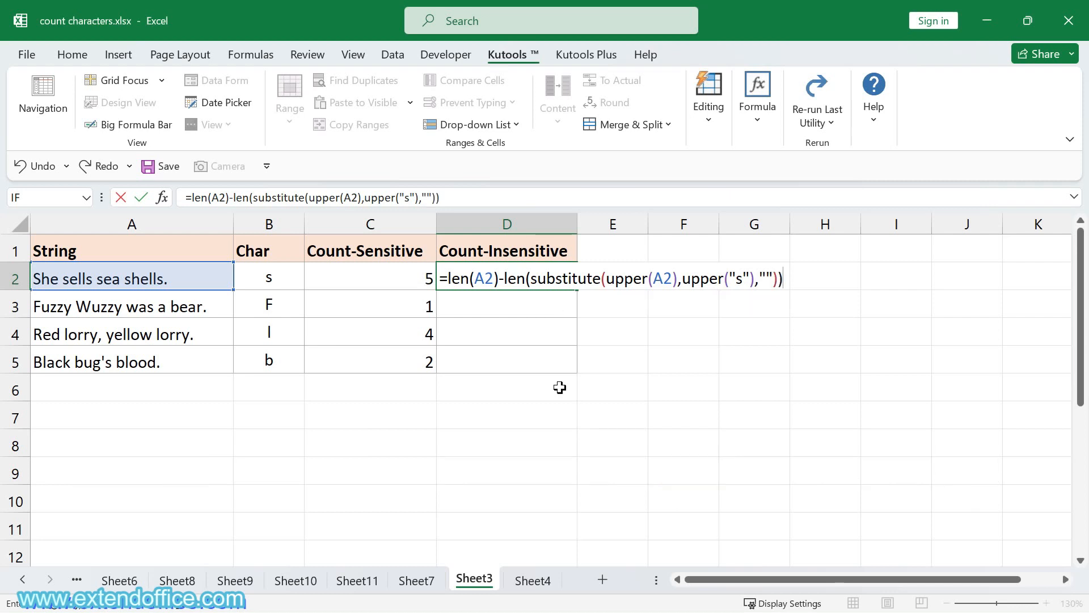
key("Return")
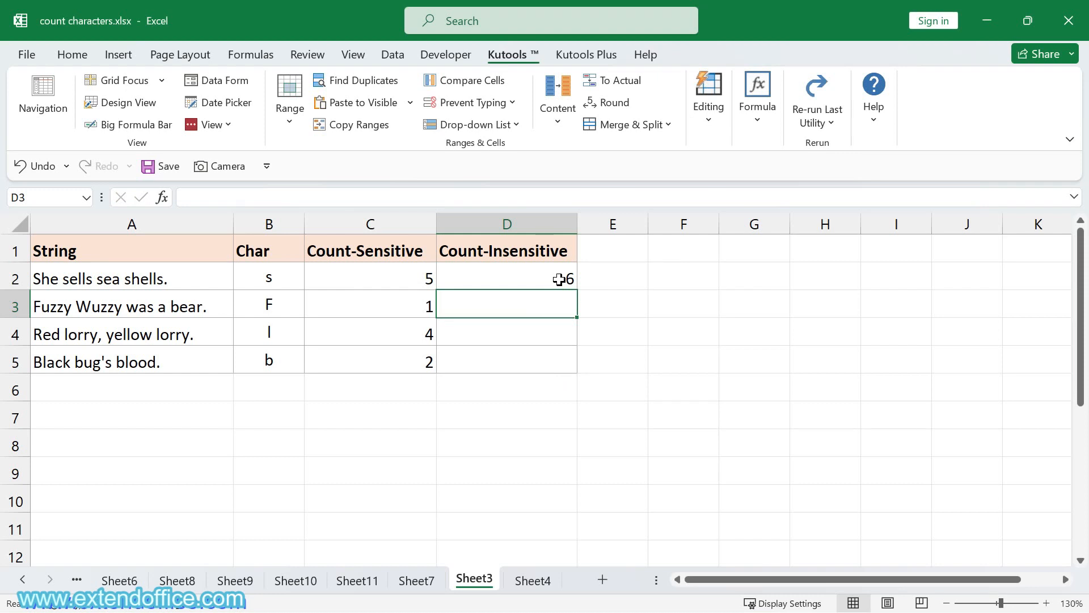
Step: Replace "s" in the D2 formula with a reference to B2, and fill the formula down through D5
left_click(558, 279)
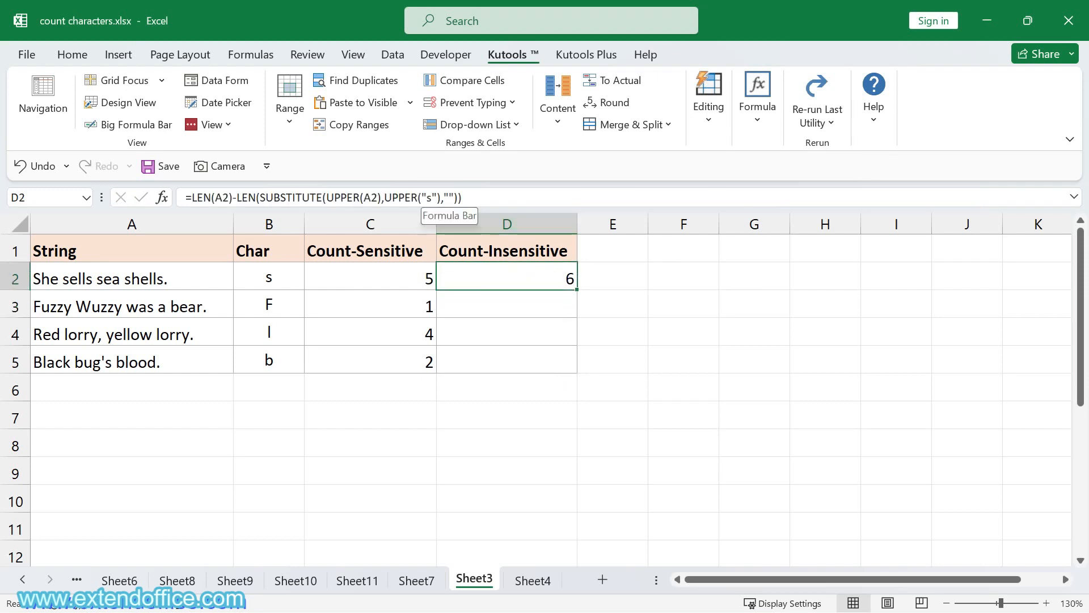
left_click_drag(426, 197, 443, 197)
left_click(269, 276)
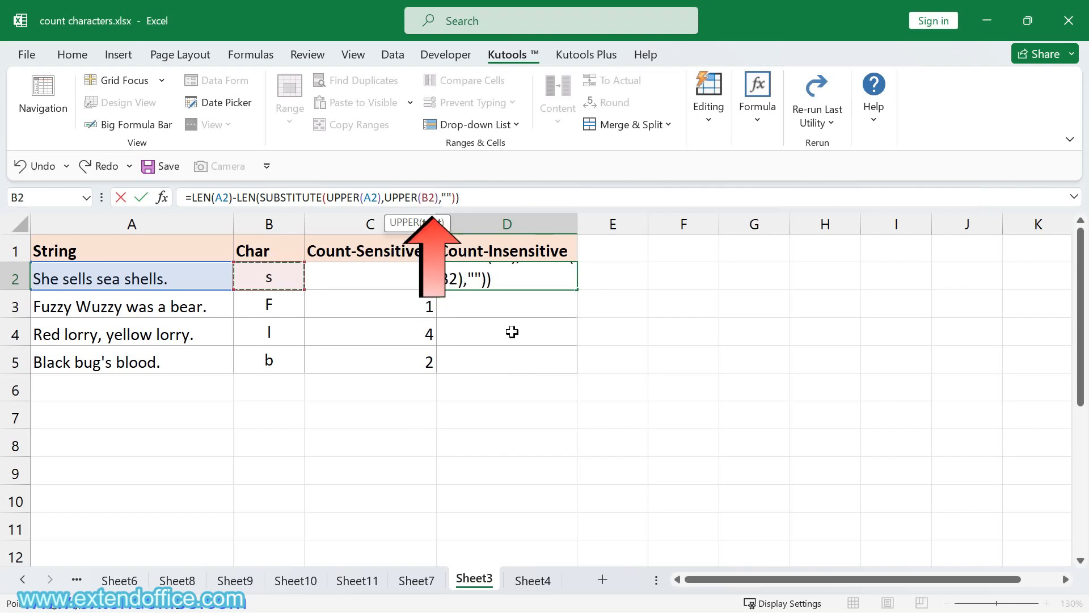
key("Return")
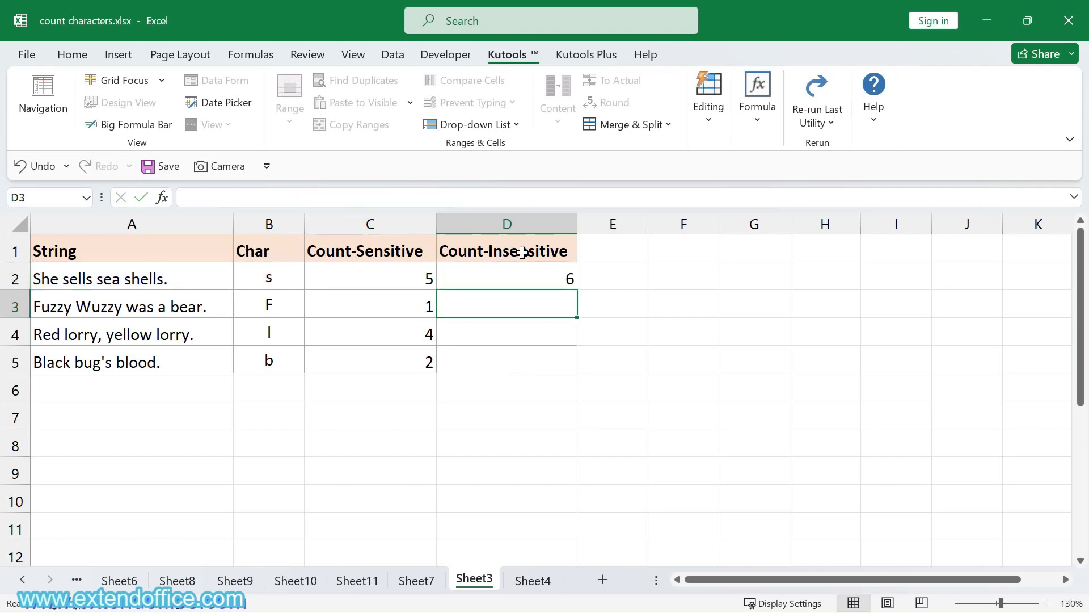
left_click(555, 272)
left_click_drag(577, 298, 579, 372)
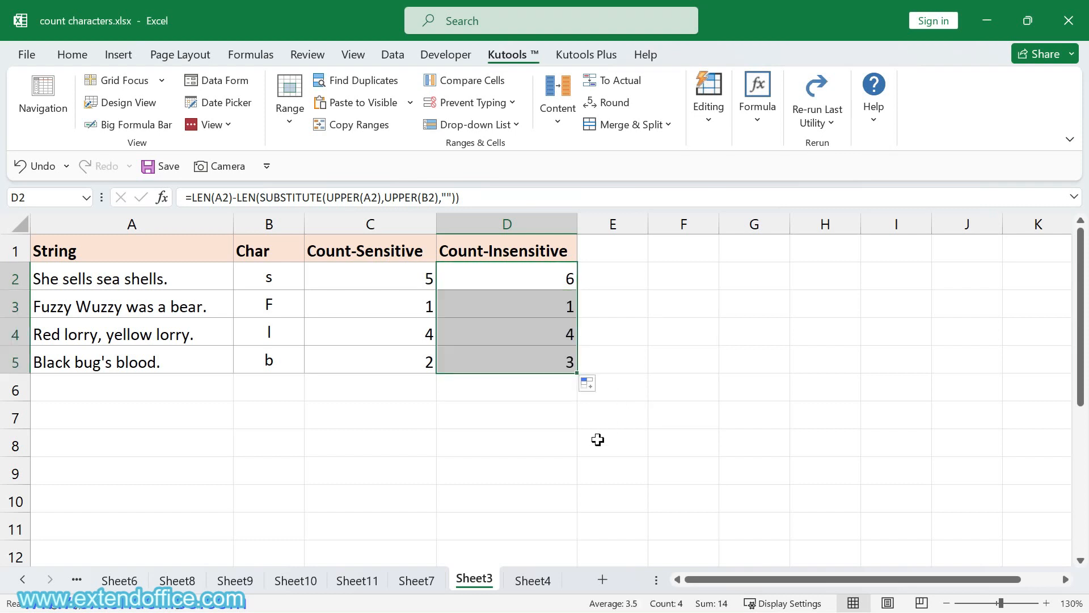
Step: On Sheet4, enter =SUMPRODUCT(LEN(A2:A5)-LEN(SUBSTITUTE(UPPER(A2:A5),UPPER("s"),""))) in D2 to count the letter s across all strings regardless of case
left_click(533, 579)
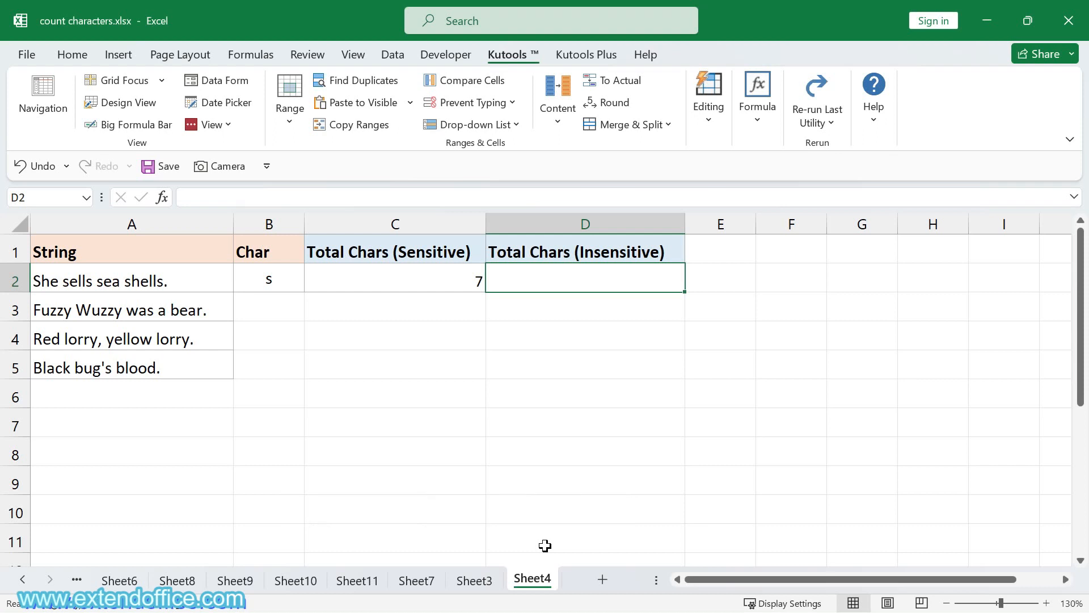
type("=sum")
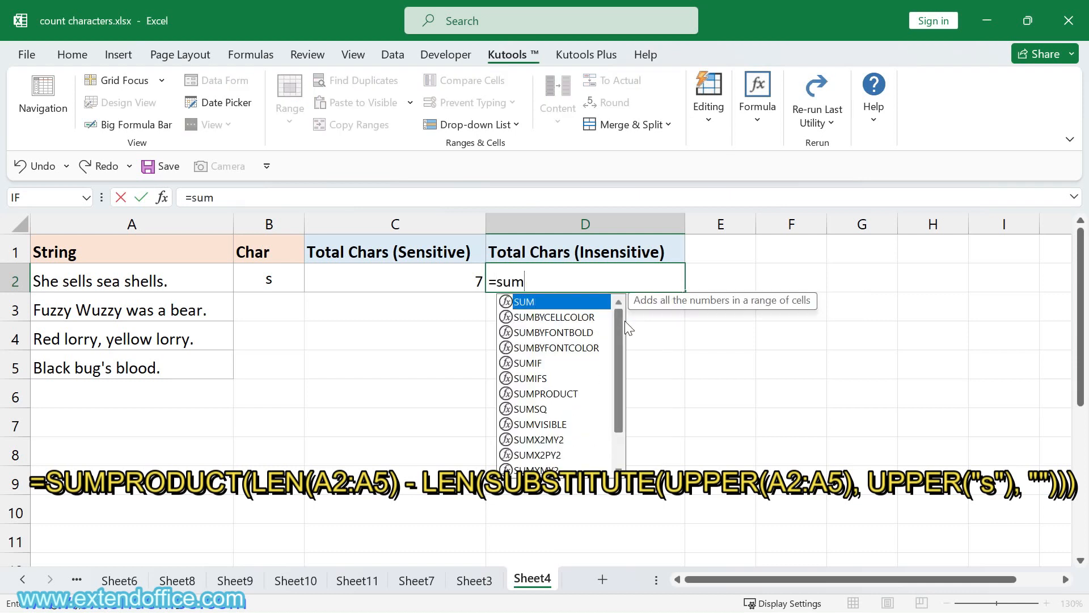
type("product")
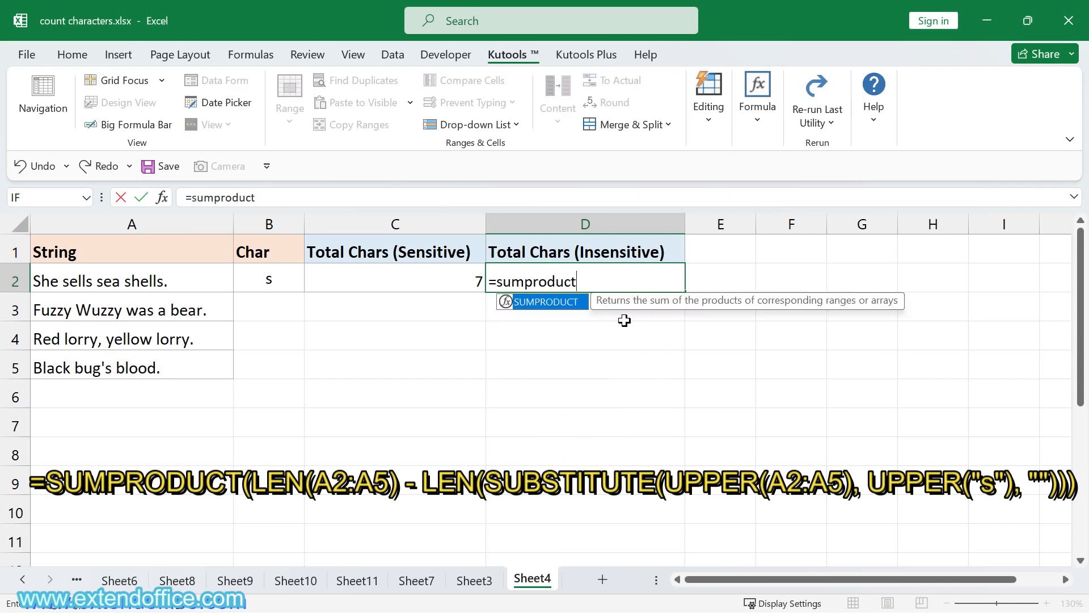
type("(le")
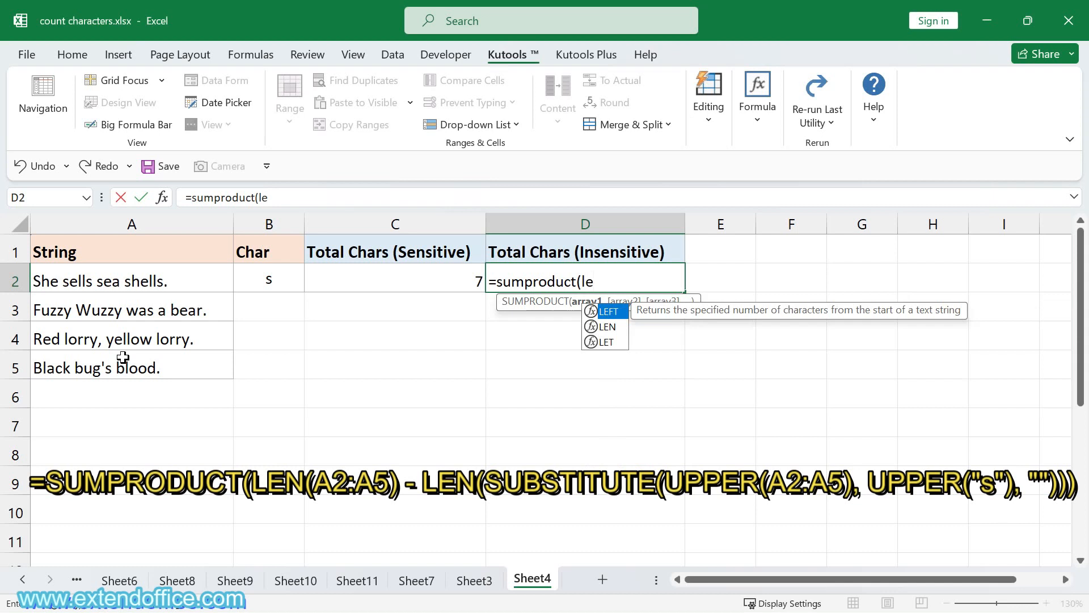
type("n(")
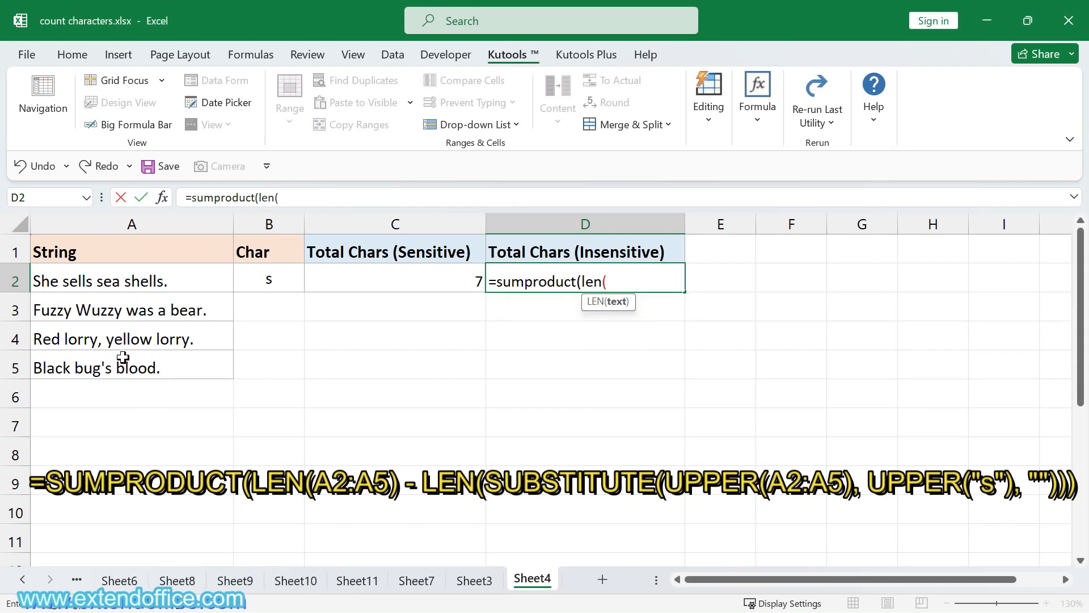
left_click_drag(165, 279, 170, 356)
type(")-")
type("len")
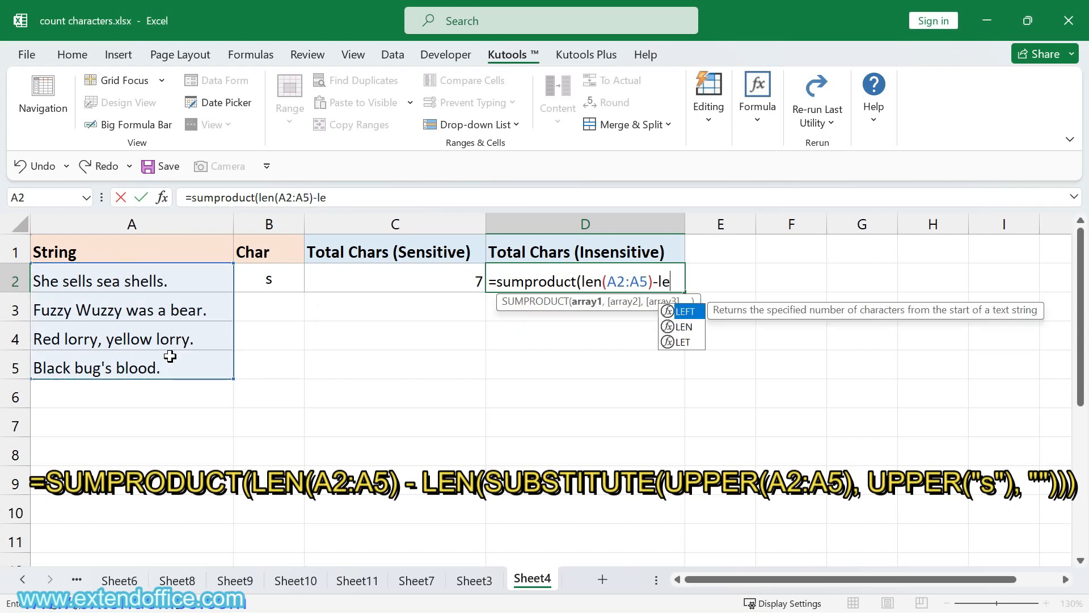
type("(subst")
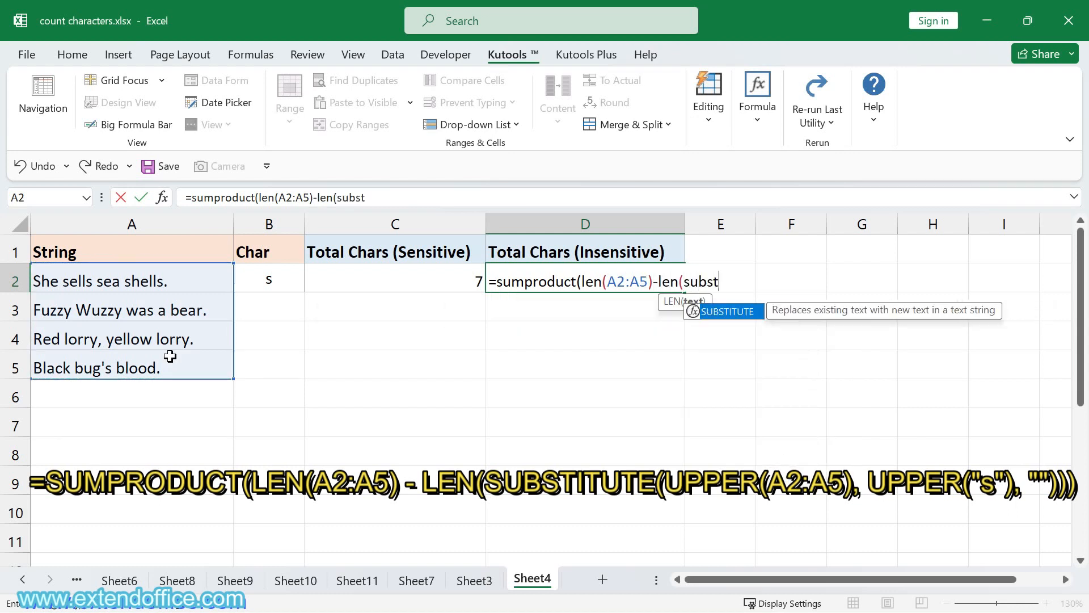
type("itute(")
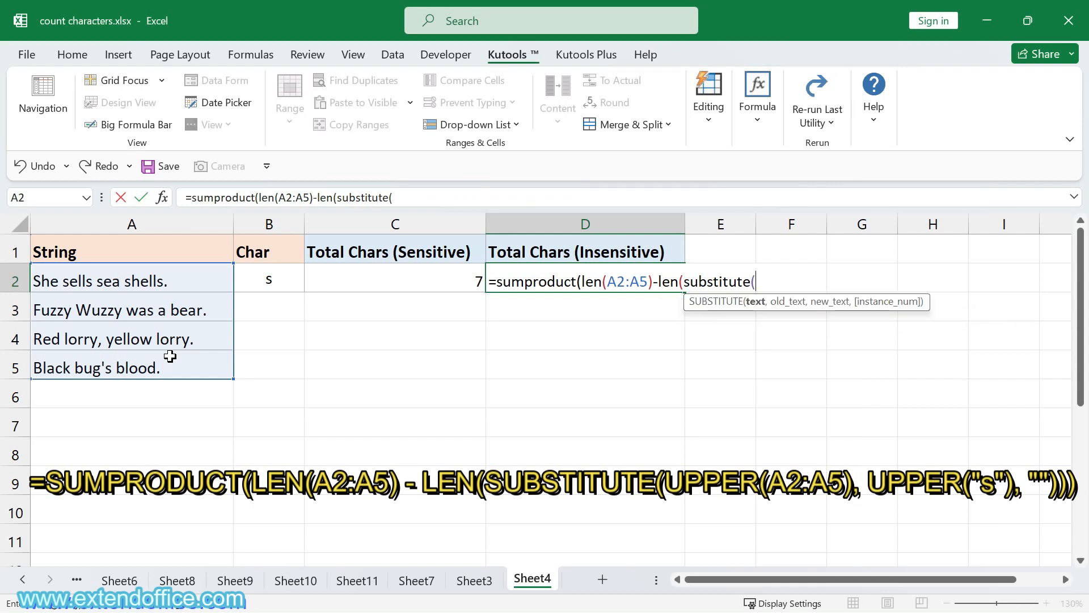
type("upper")
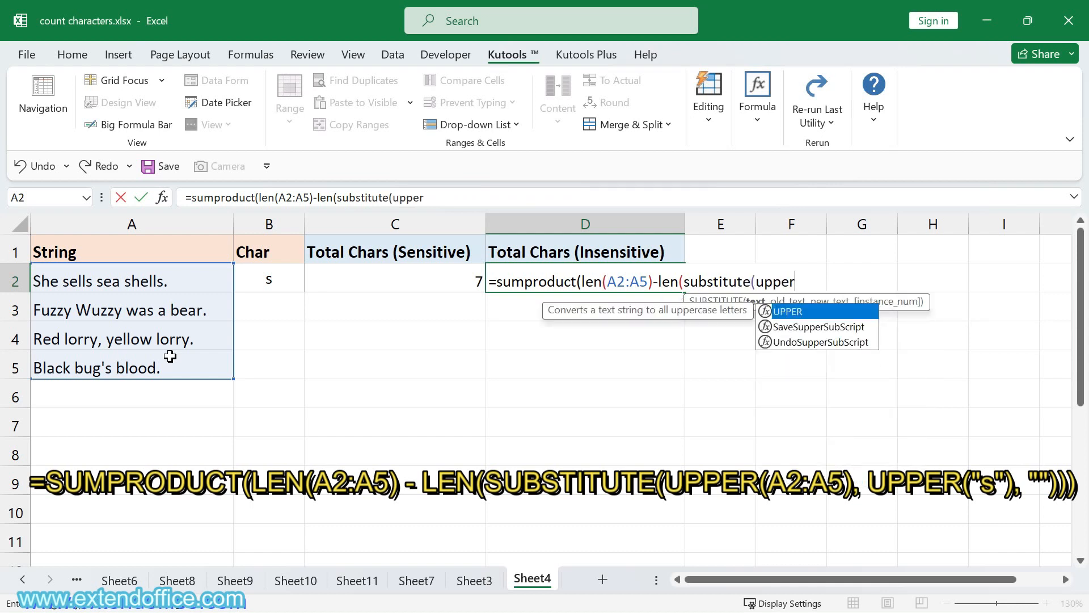
type("(")
left_click_drag(108, 290, 122, 365)
type("),")
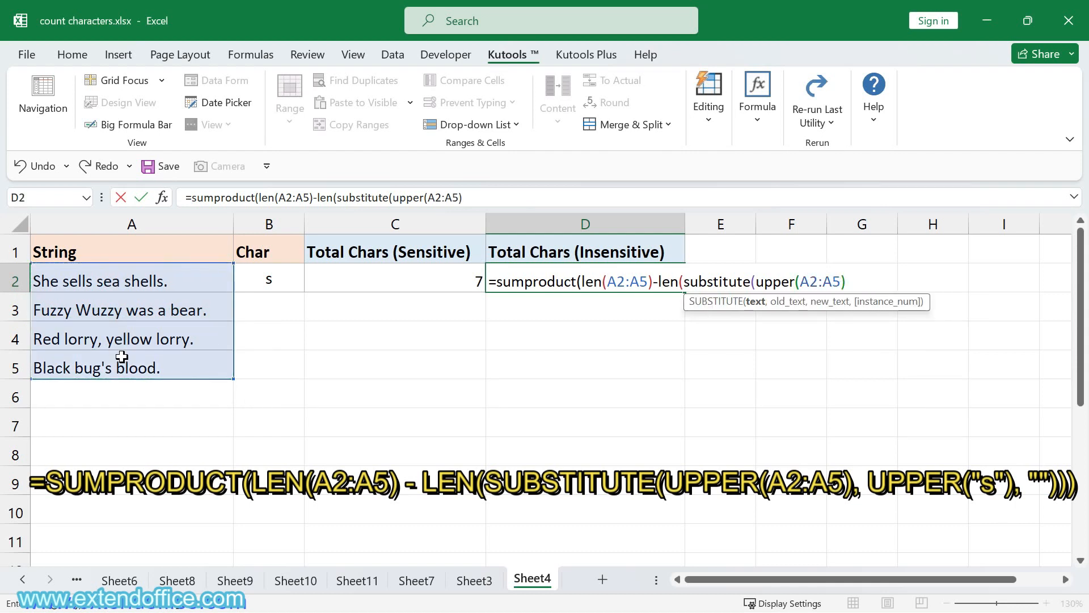
type("upper")
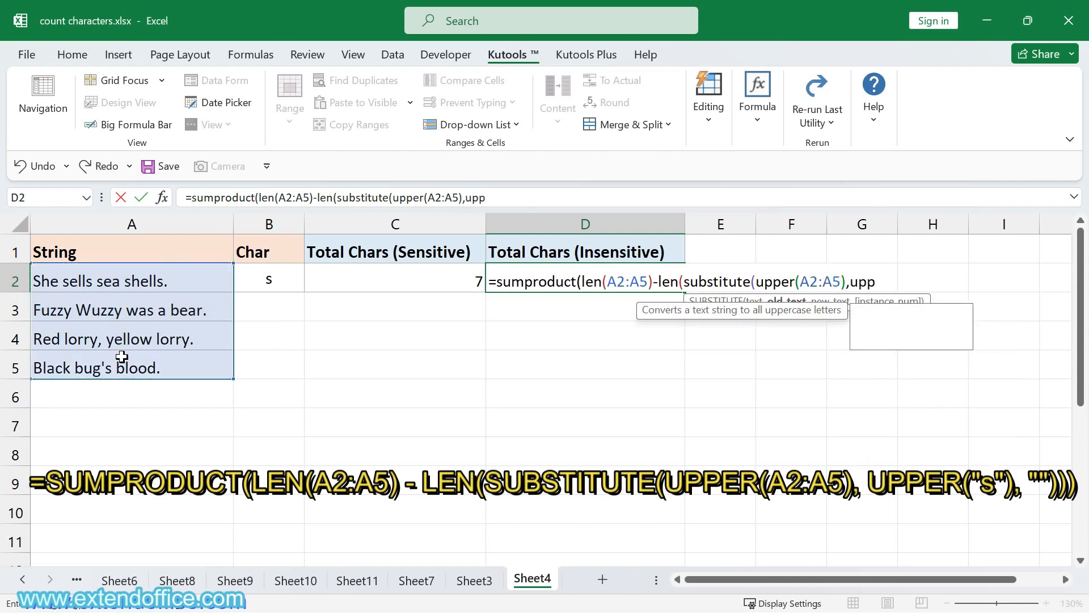
type("(")
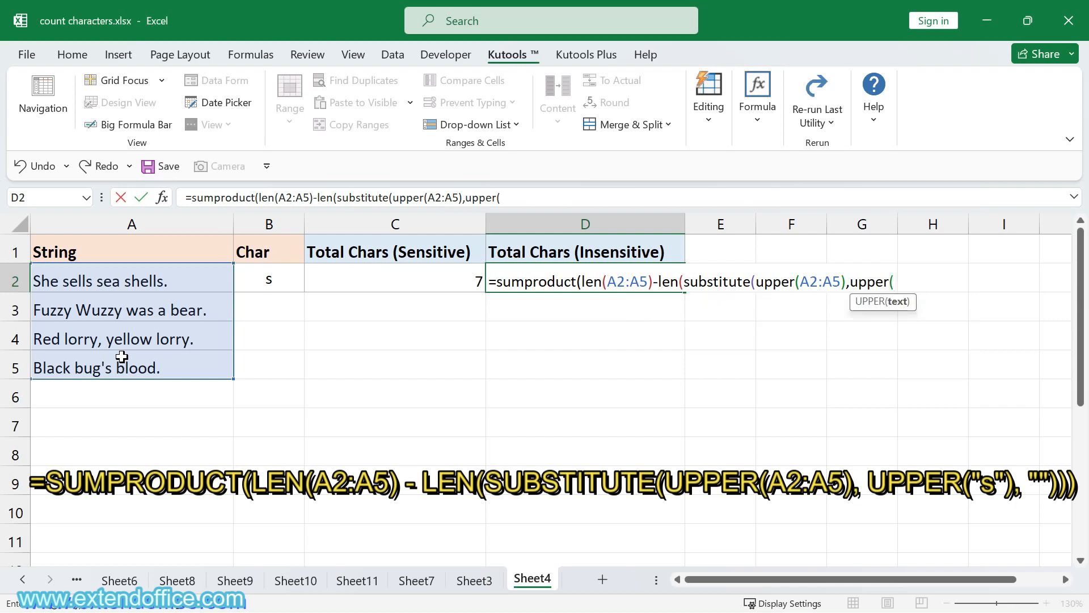
type("\"s\")")
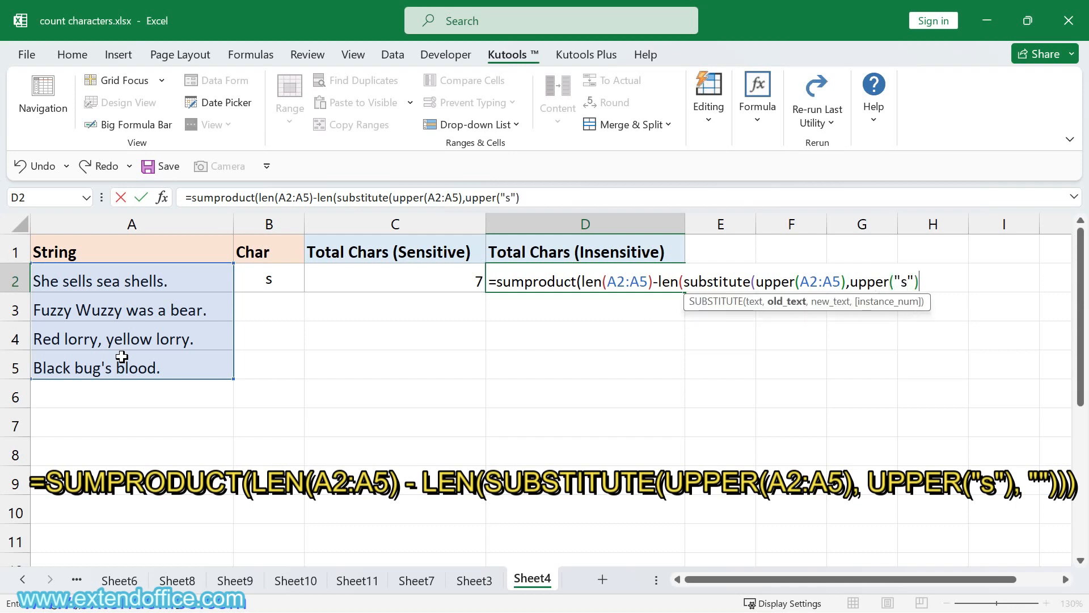
type(",\"\"")
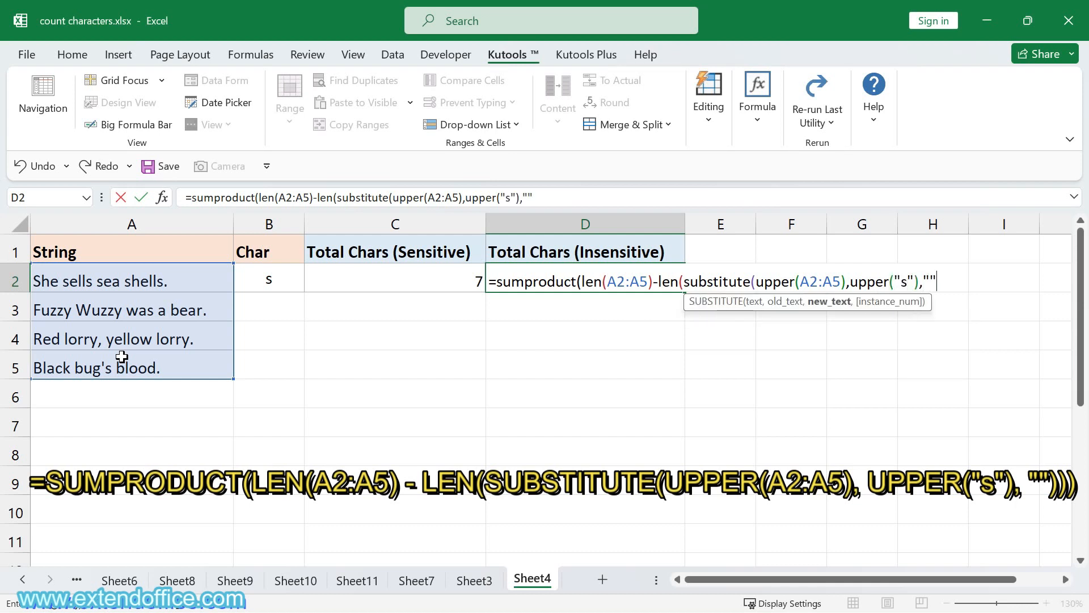
type(")))")
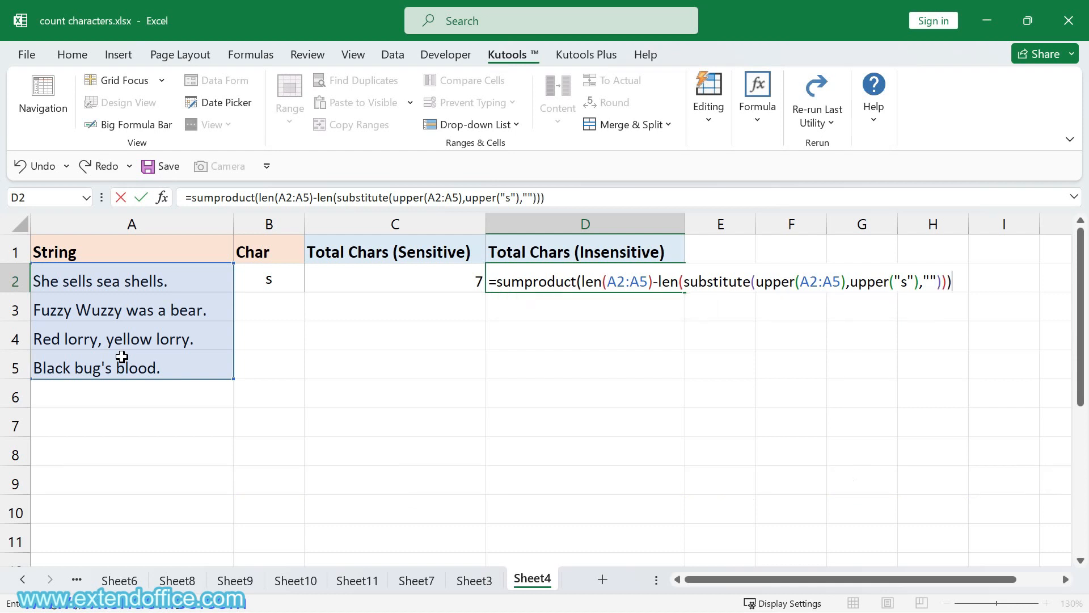
key("Return")
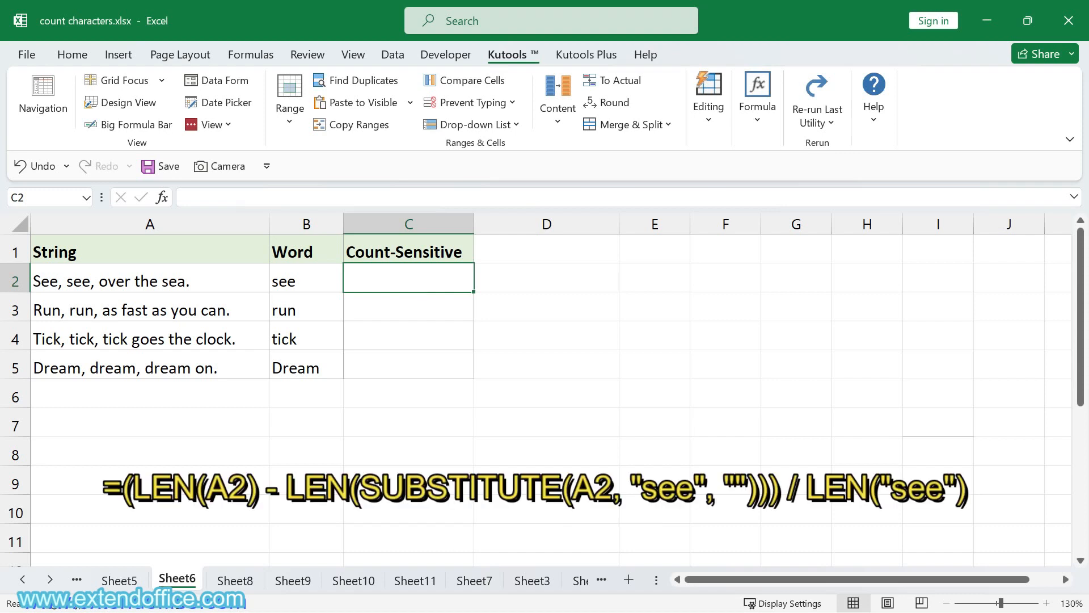
Step: Enter =(LEN(A2)-LEN(SUBSTITUTE(A2,"see","")))/LEN("see") in C2 to count the word see in A2 case-sensitively, and reselect that cell
type("=(len(")
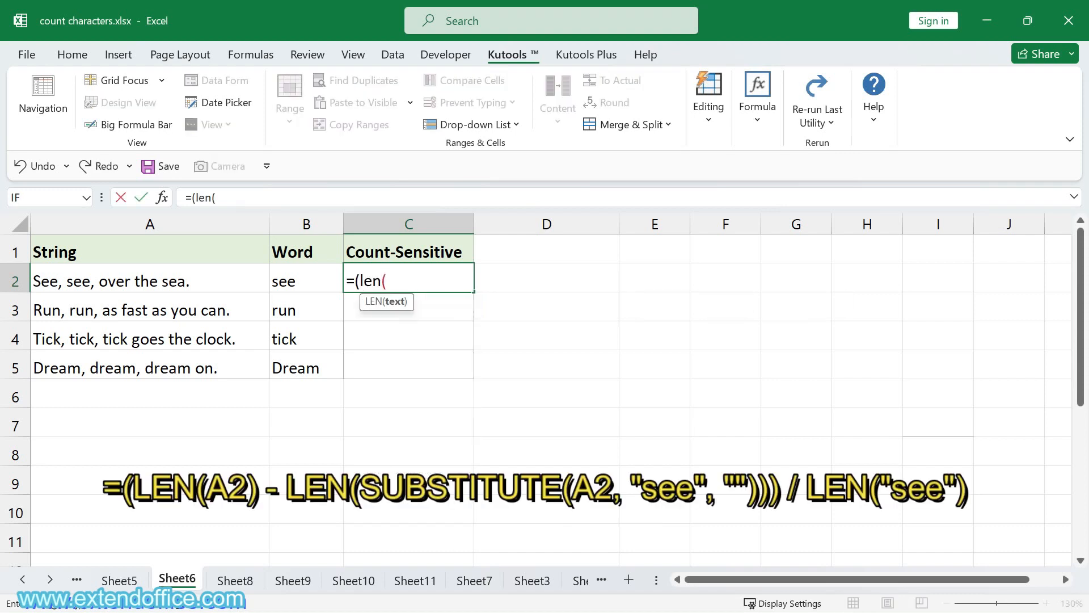
type("A2)-")
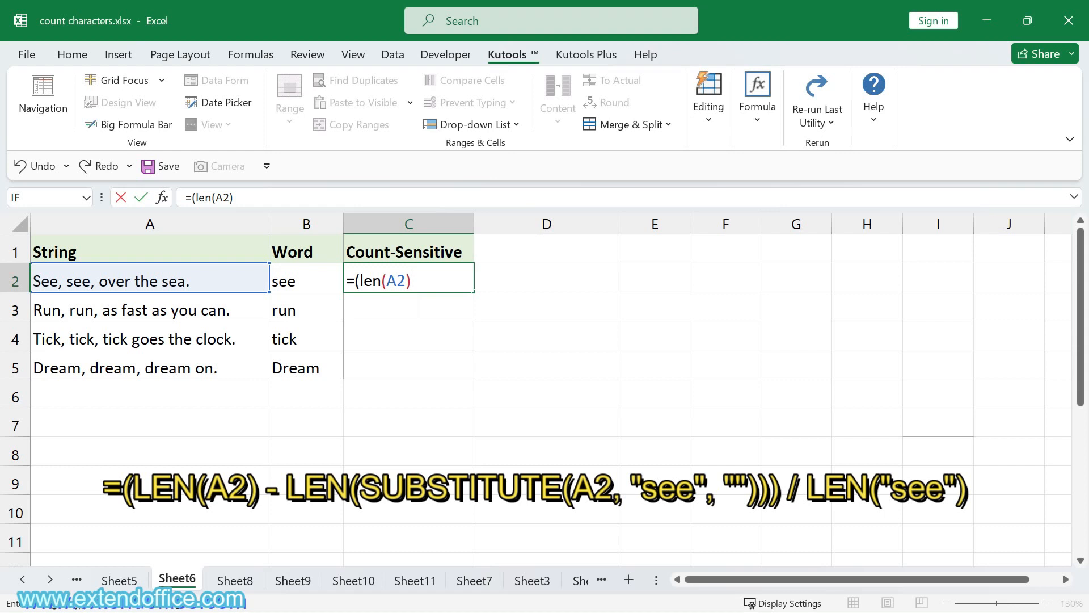
type("len")
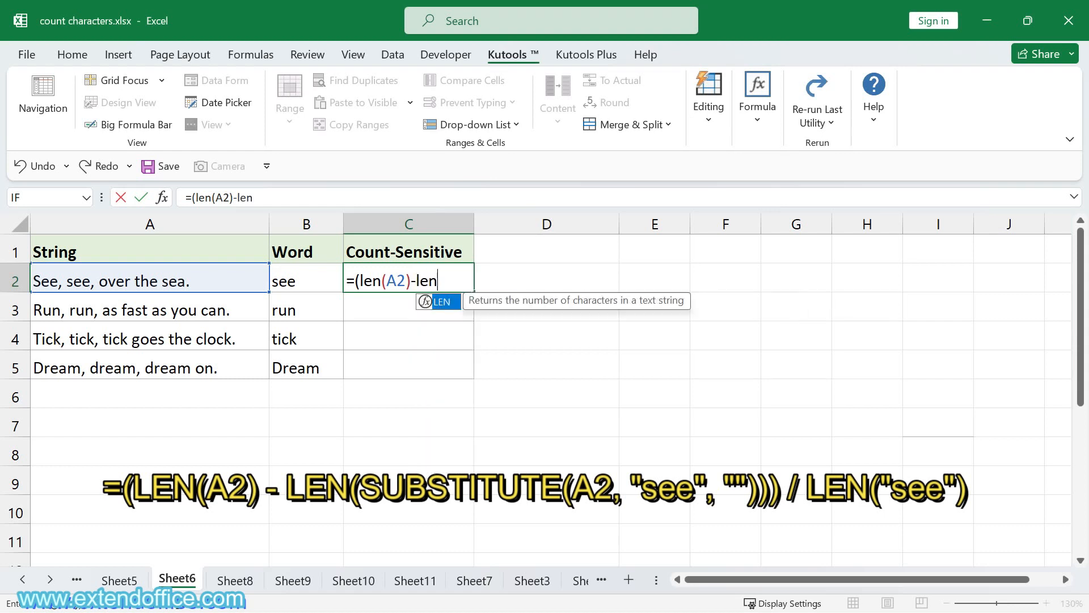
type("(subs")
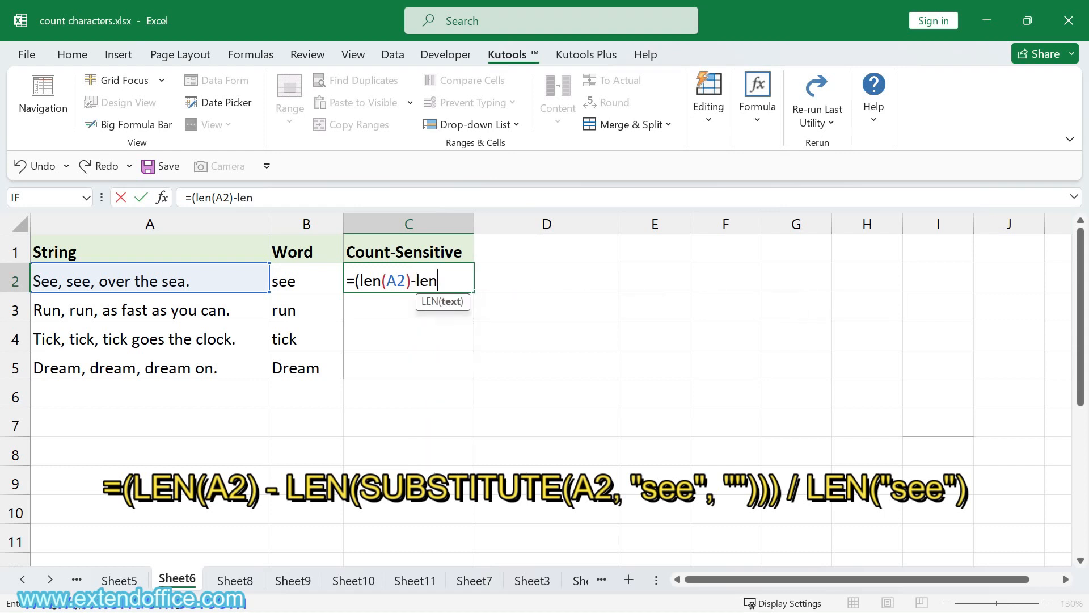
type("t")
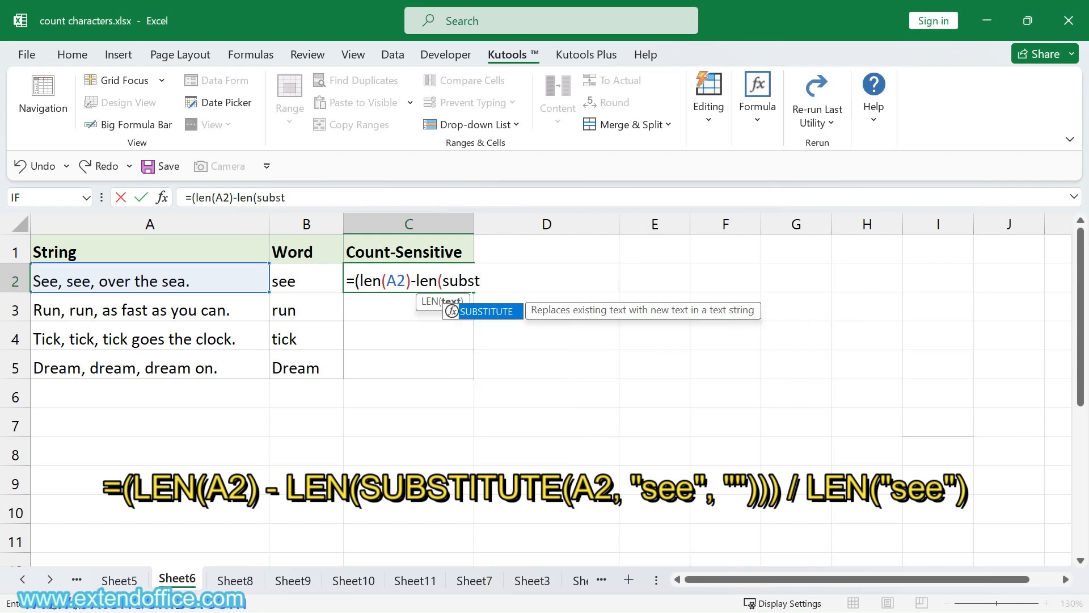
type("itute(a")
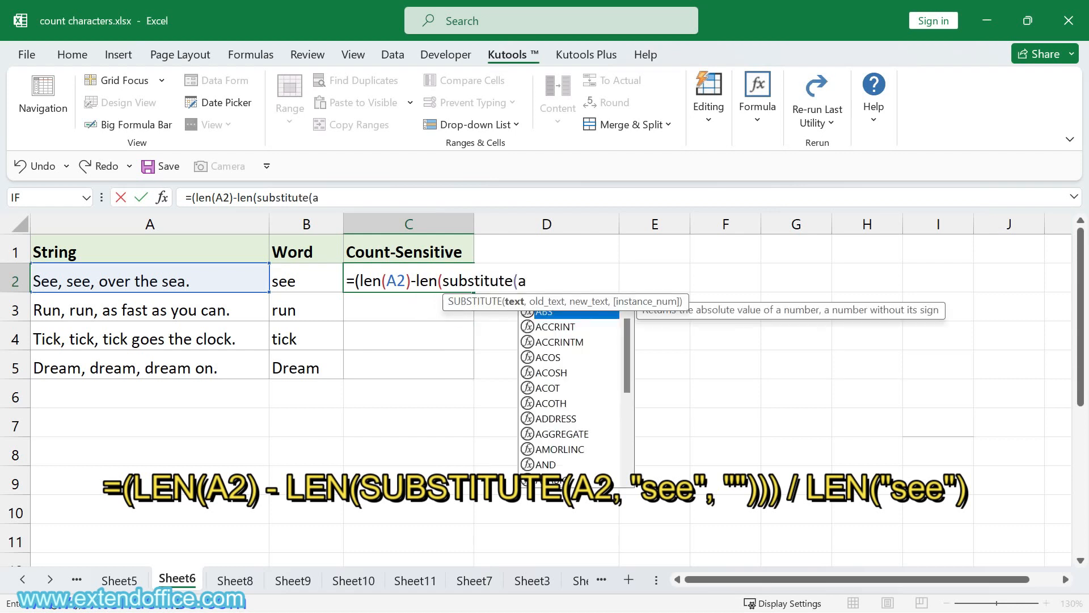
type("2,\"see\"")
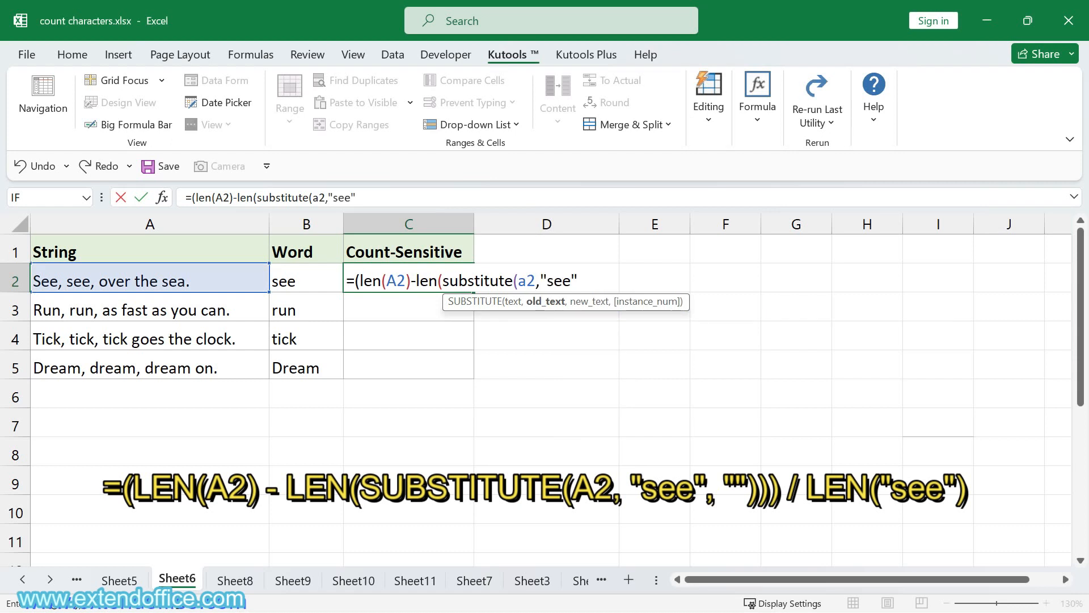
type(",\"\")))")
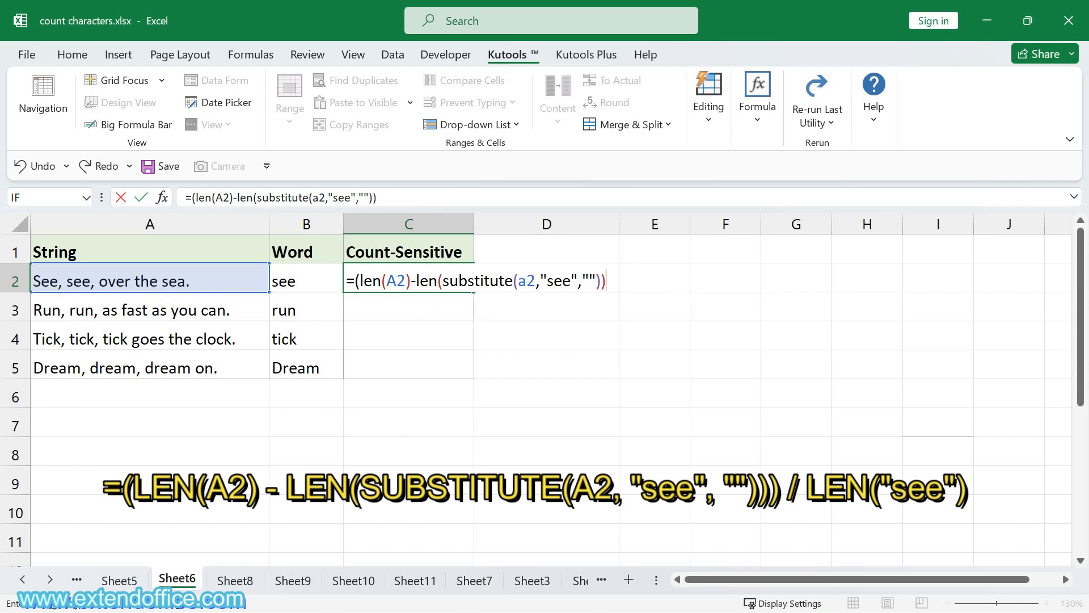
type("/le")
type("n(")
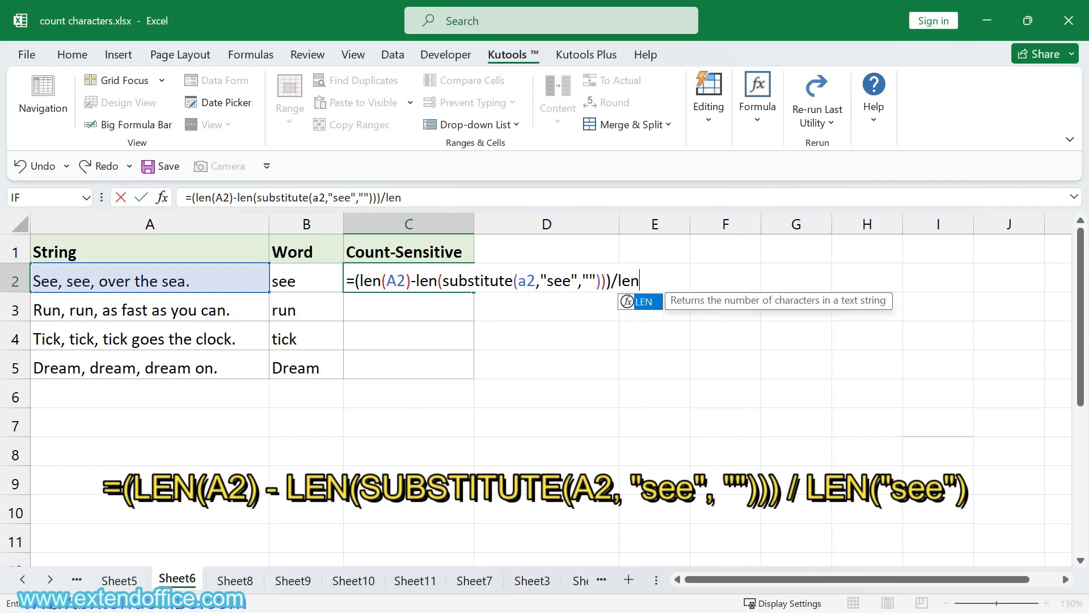
type("\"see\")")
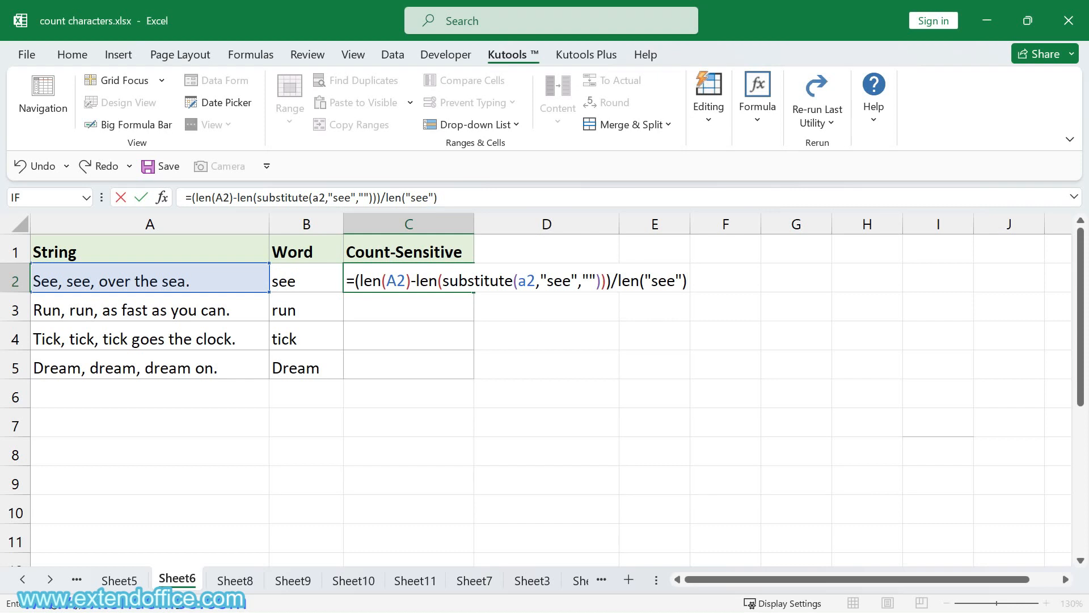
key("Return")
left_click(420, 285)
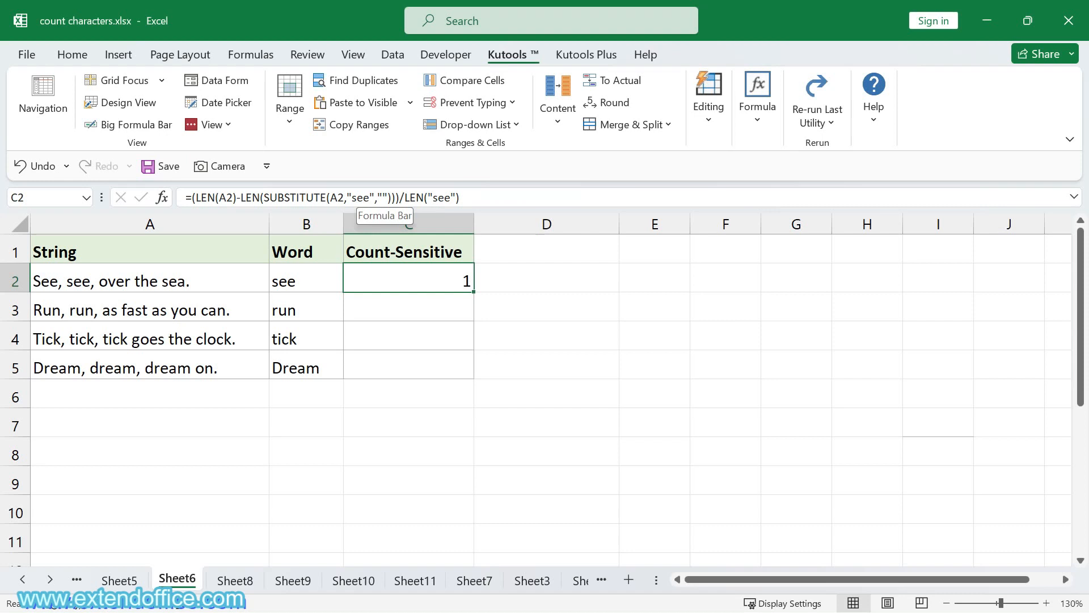
Step: Replace both "see" texts in the C2 formula with references to B2, and fill the formula down through C5
double_click(360, 197)
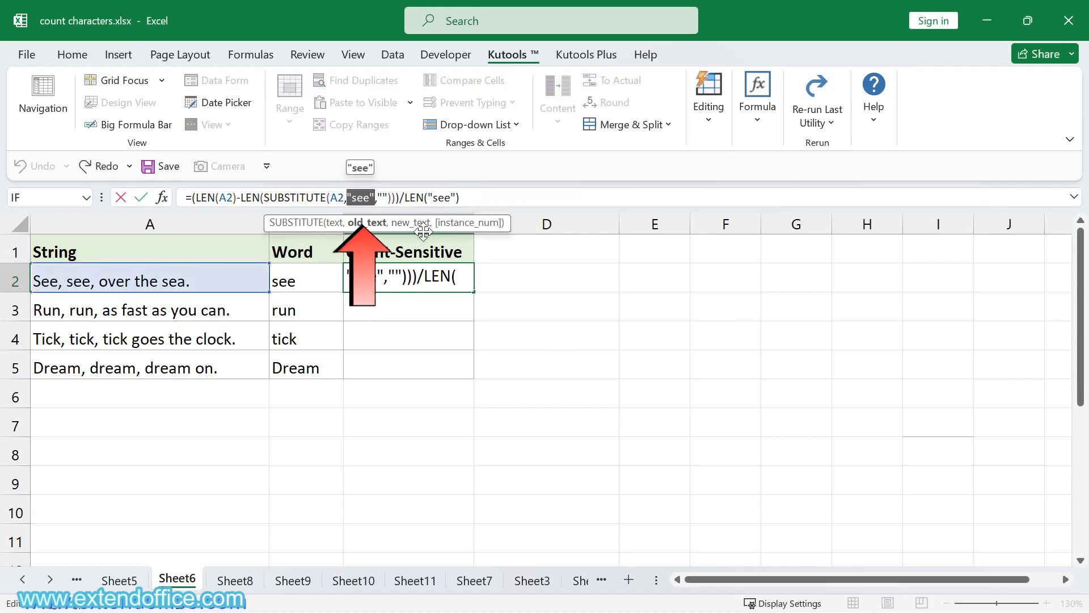
left_click(311, 284)
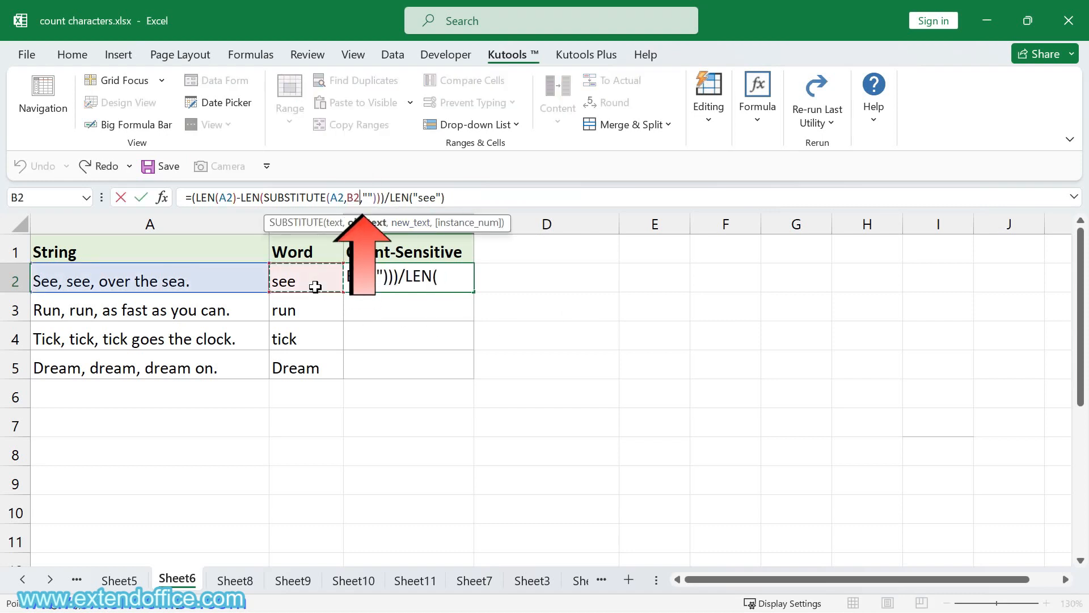
double_click(428, 197)
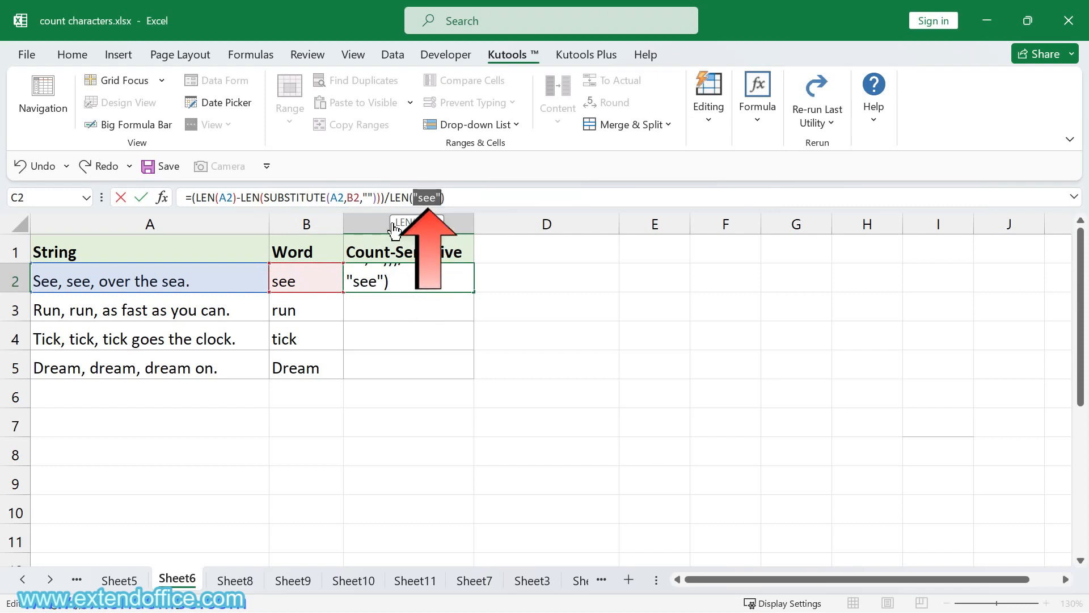
left_click(316, 272)
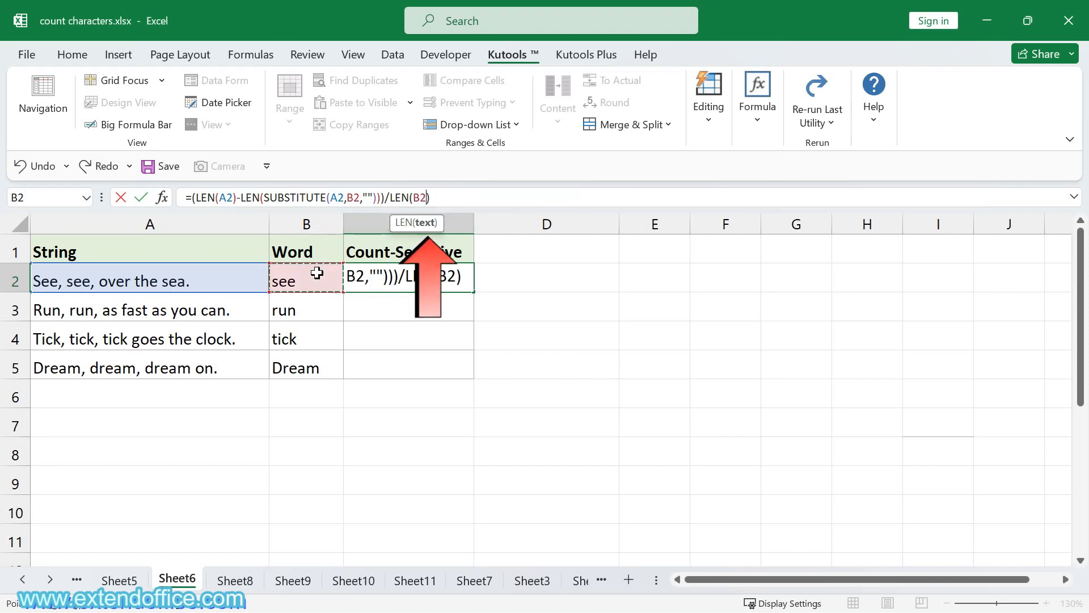
key("Return")
left_click(373, 284)
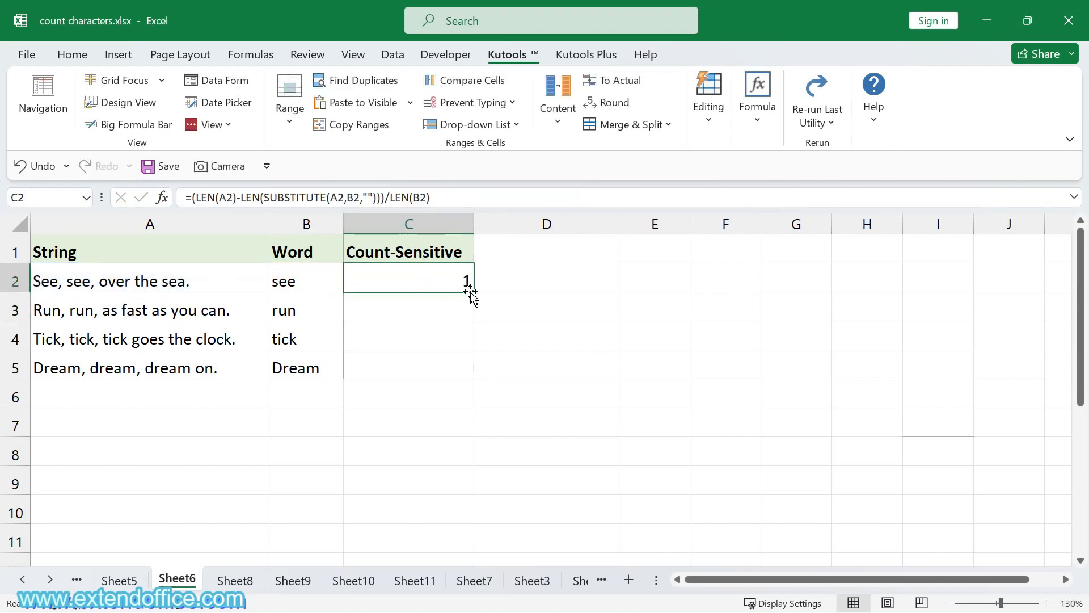
left_click_drag(474, 292, 478, 374)
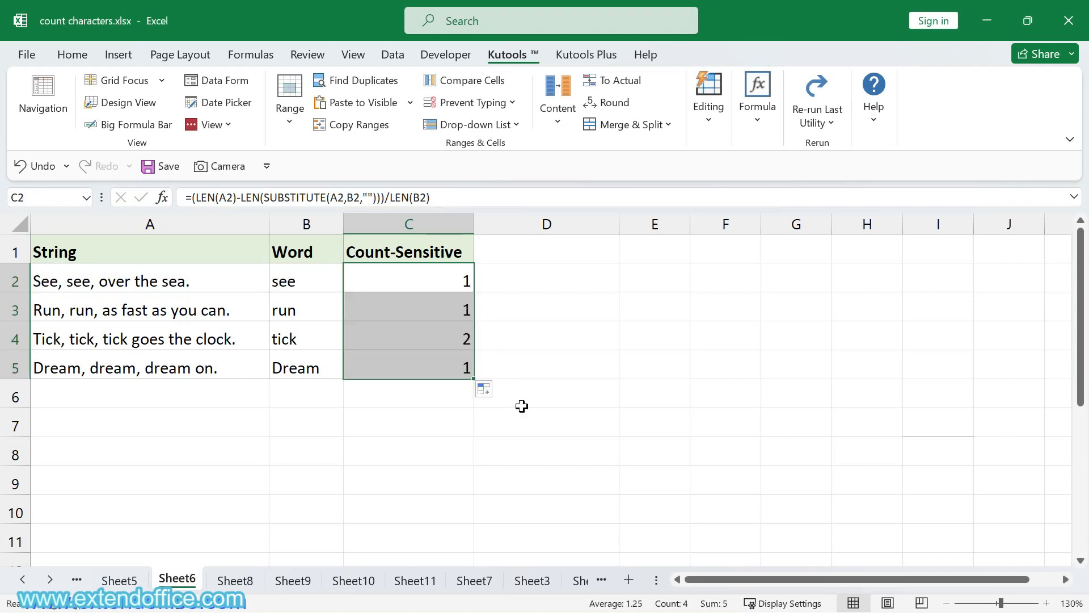
Step: On Sheet7, enter =SUMPRODUCT((LEN(A2:A5)-LEN(SUBSTITUTE(A2:A5,"and","")))/LEN("and")) in C2 to count the word and across all strings case-sensitively
left_click(474, 580)
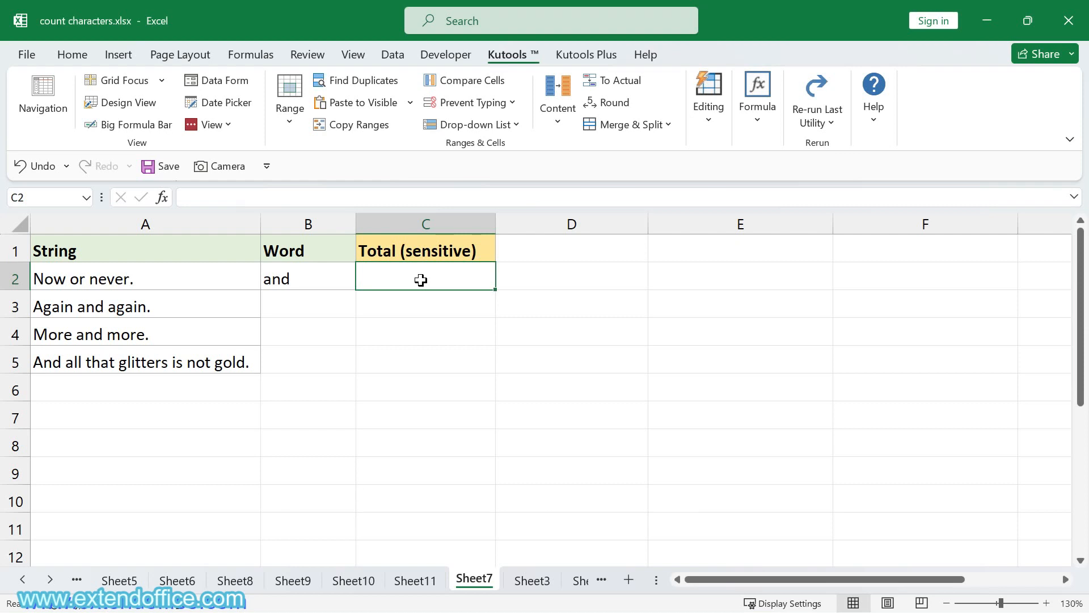
type("=")
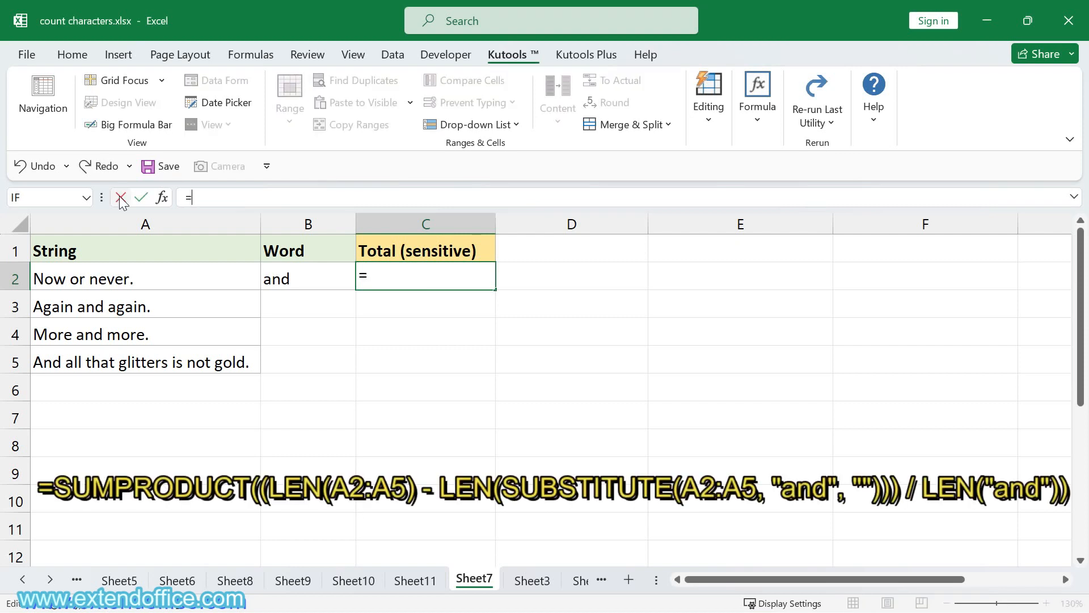
type("sum")
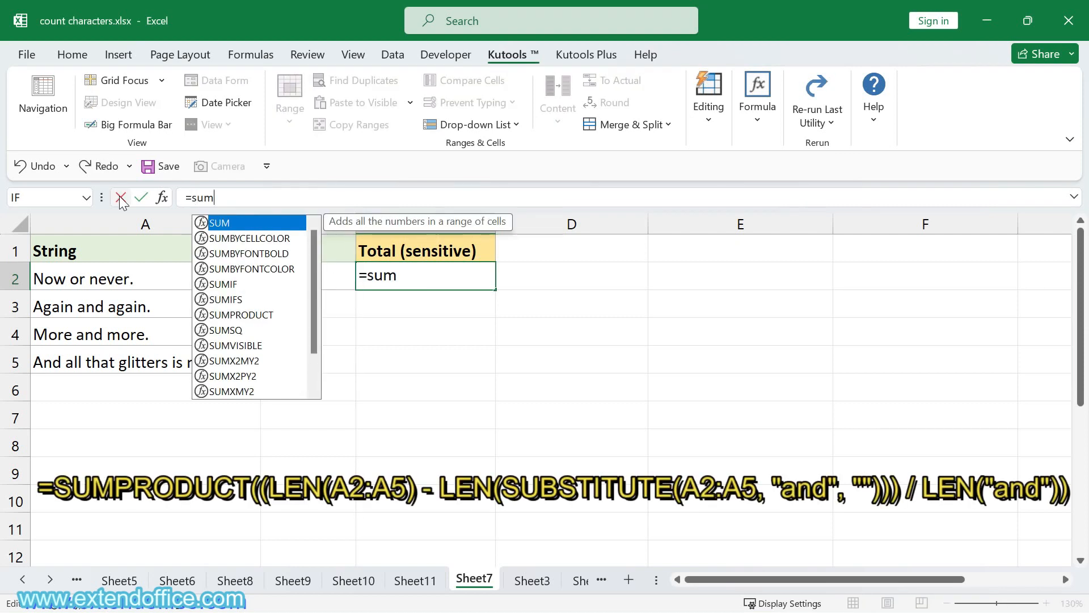
type("product")
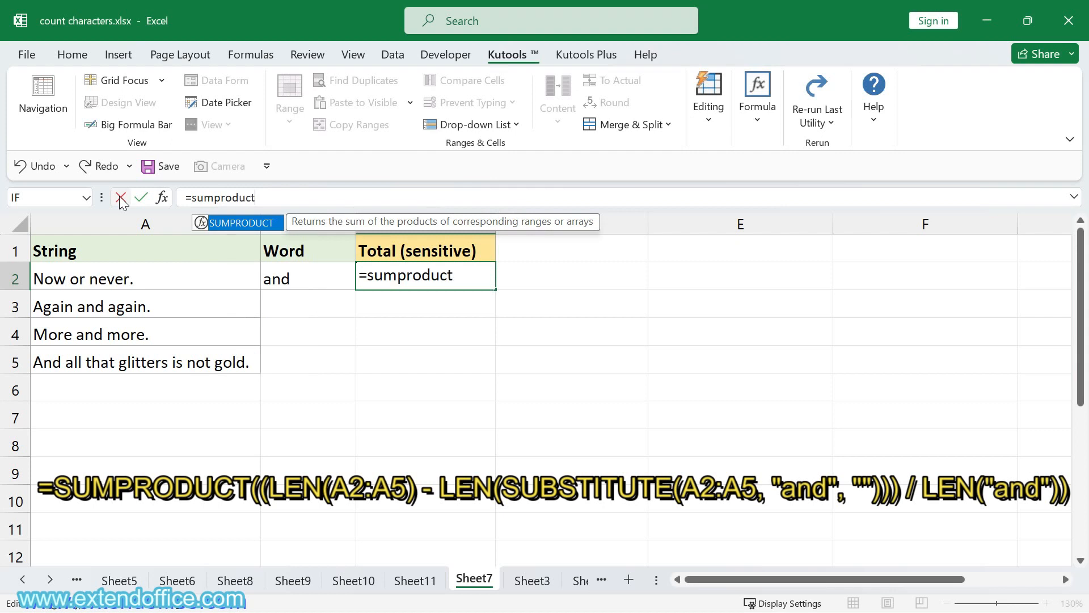
type("((")
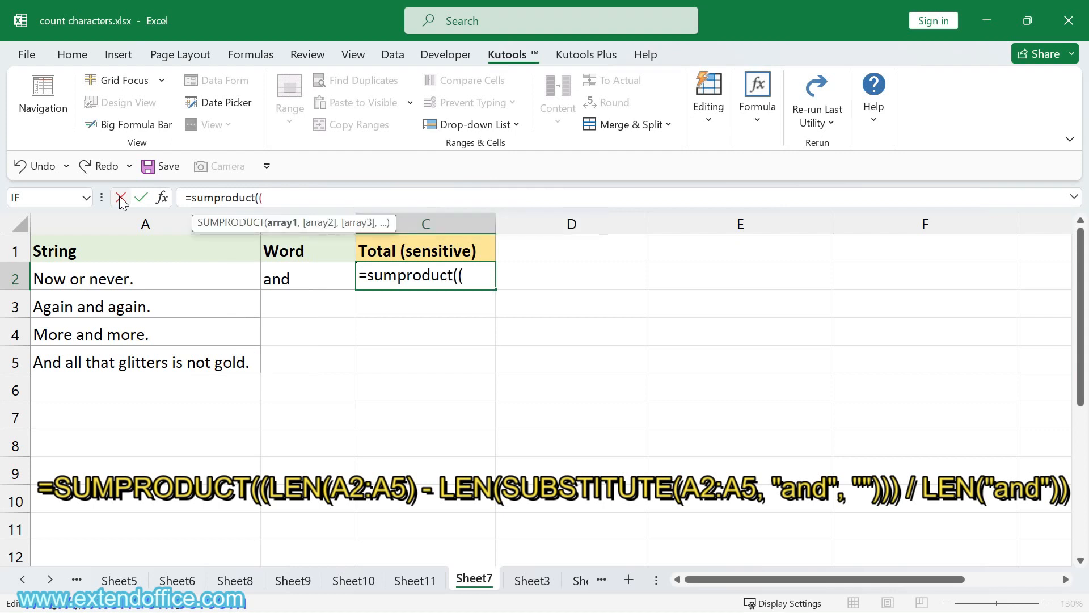
type("len(A")
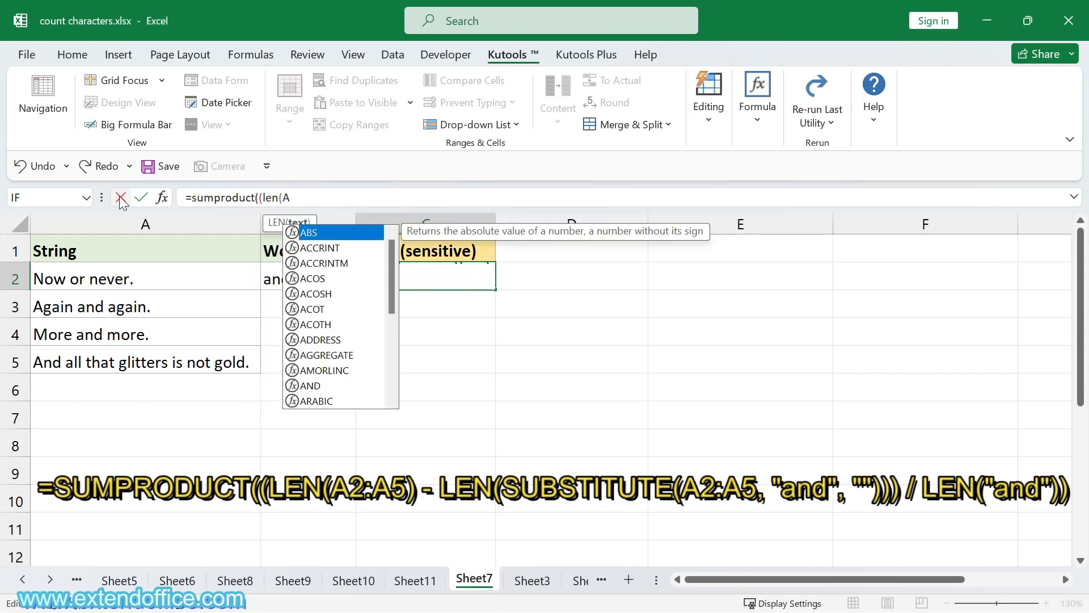
type("2:A")
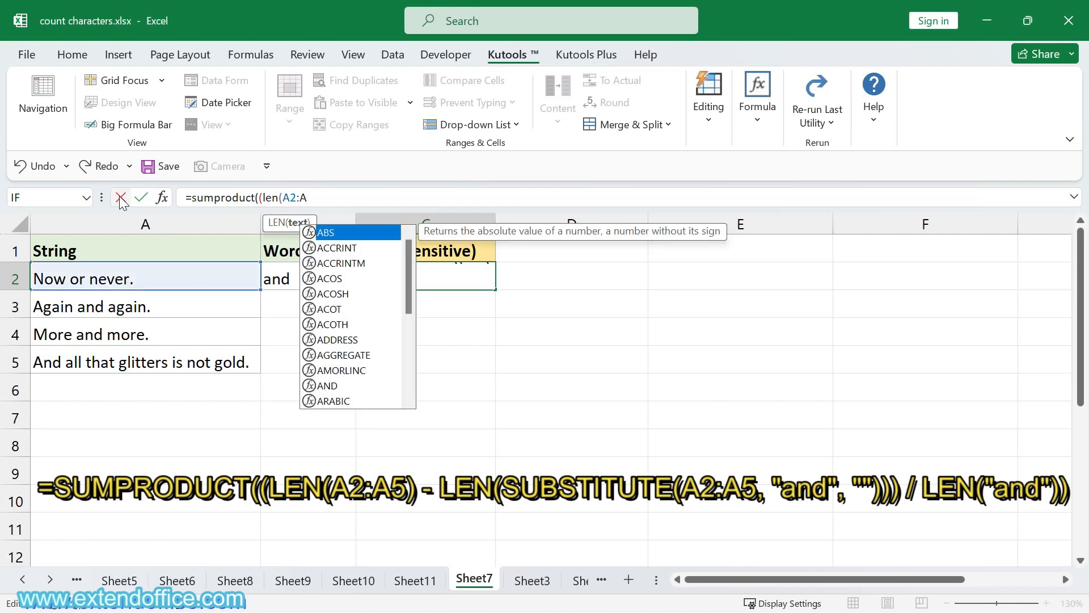
type("5)-len")
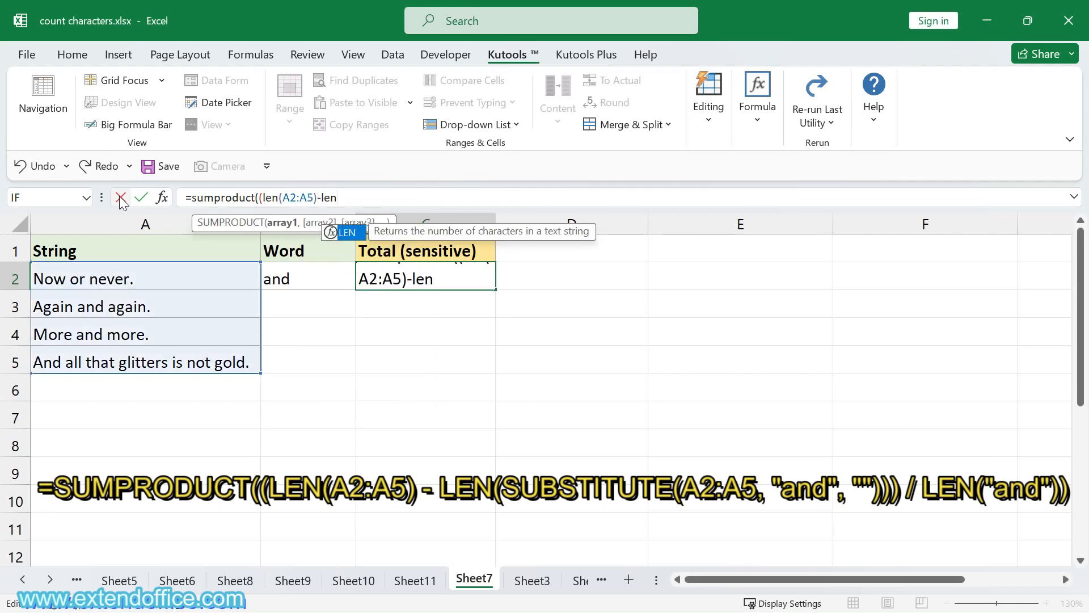
type("(")
type("su")
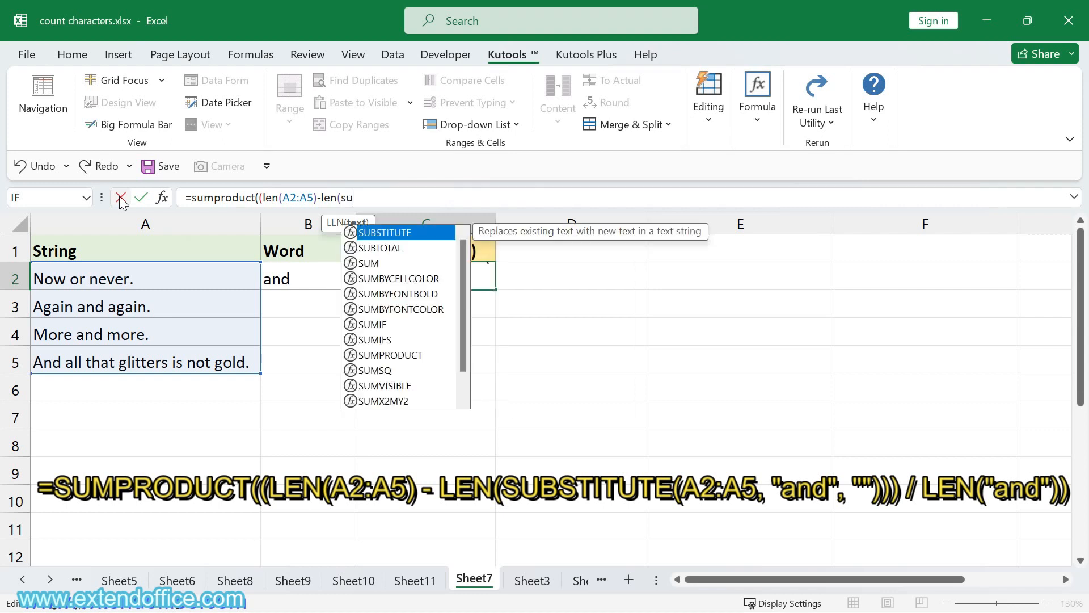
type("bstitute")
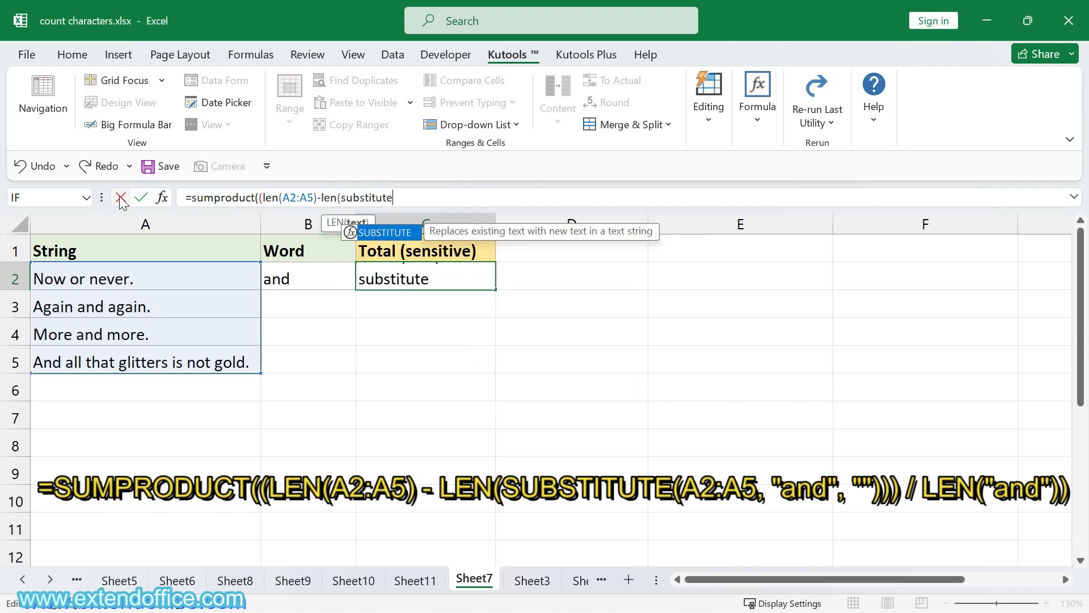
type("(")
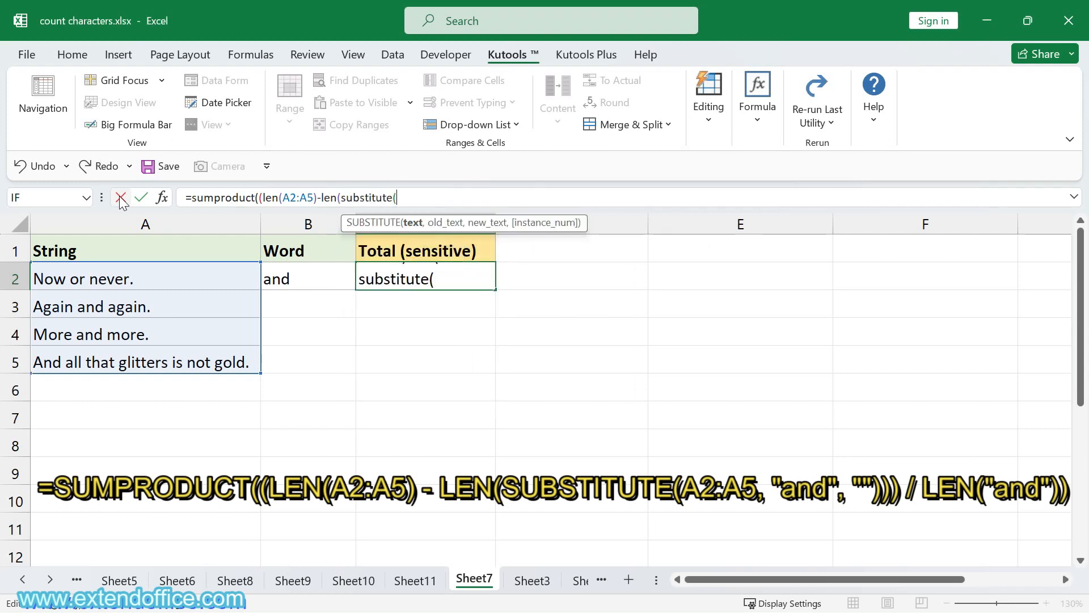
type("A2:A")
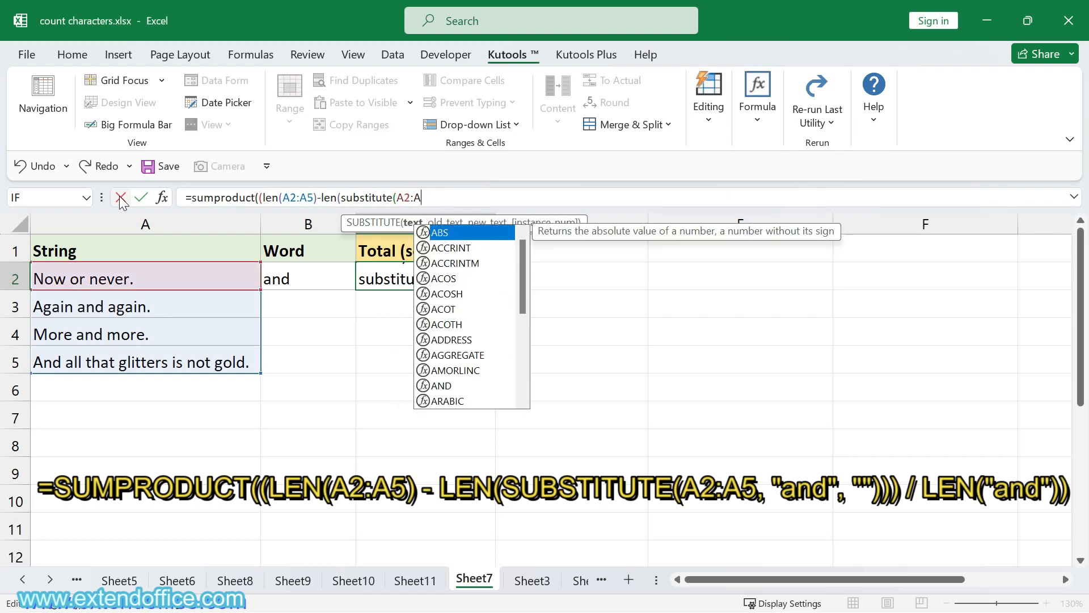
type("5,\"and\",\"\"")
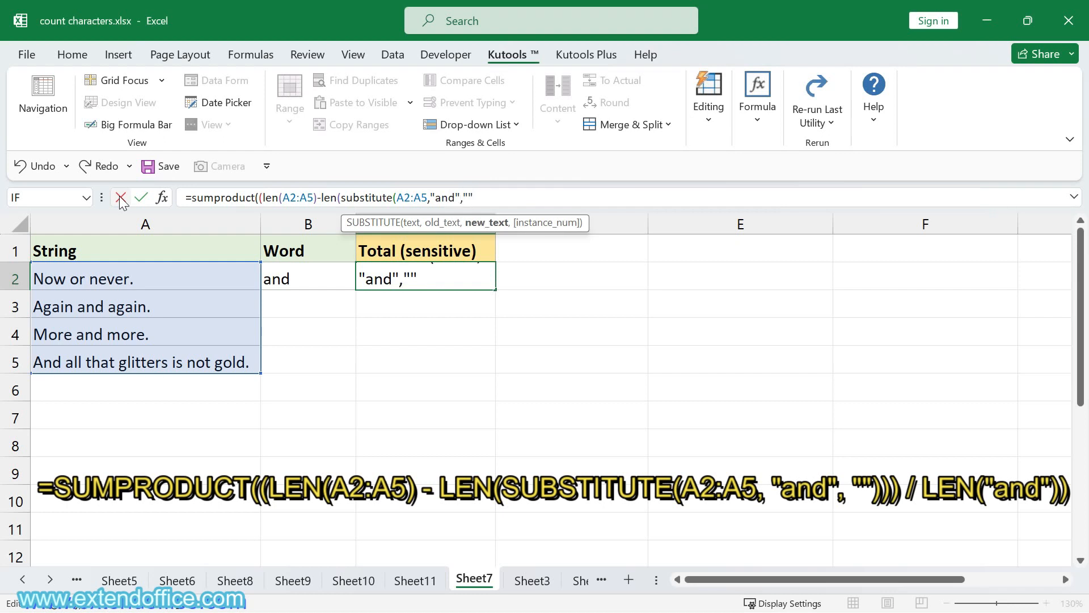
type(")))/")
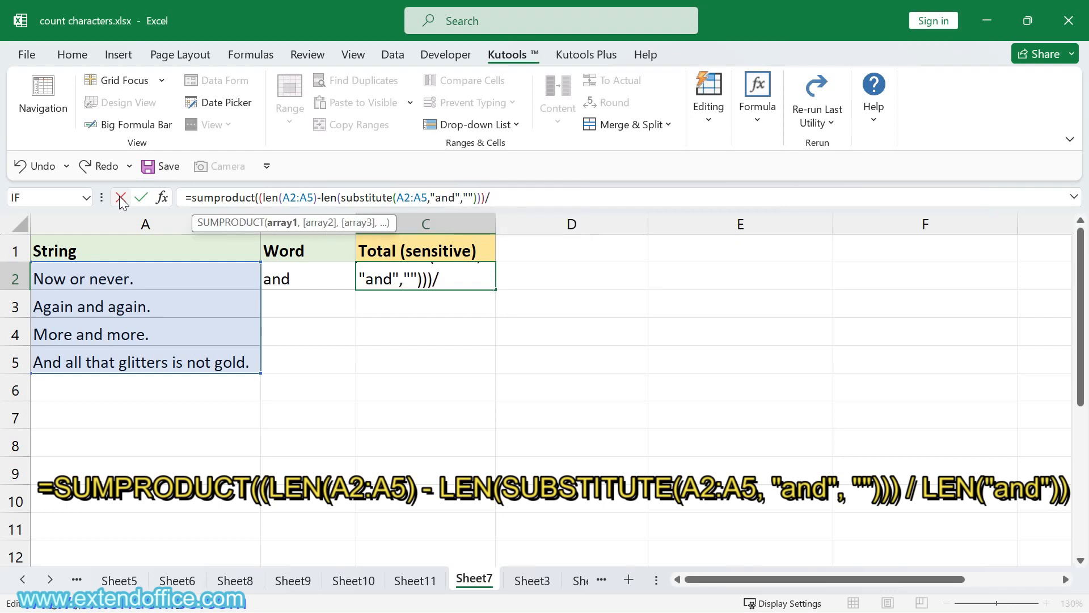
type("len(")
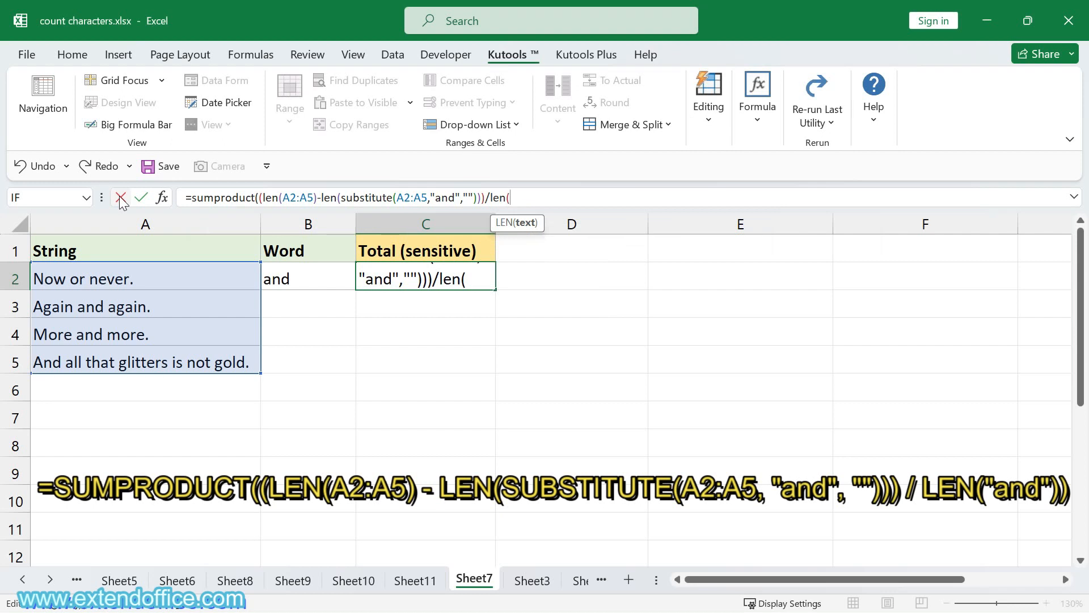
type("\"and\")")
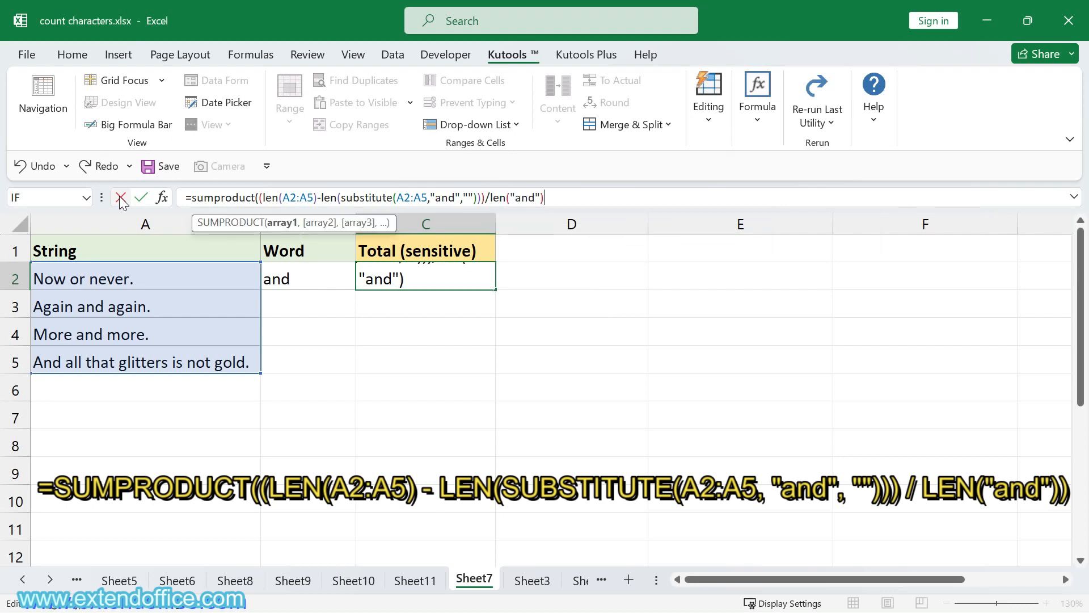
type(")")
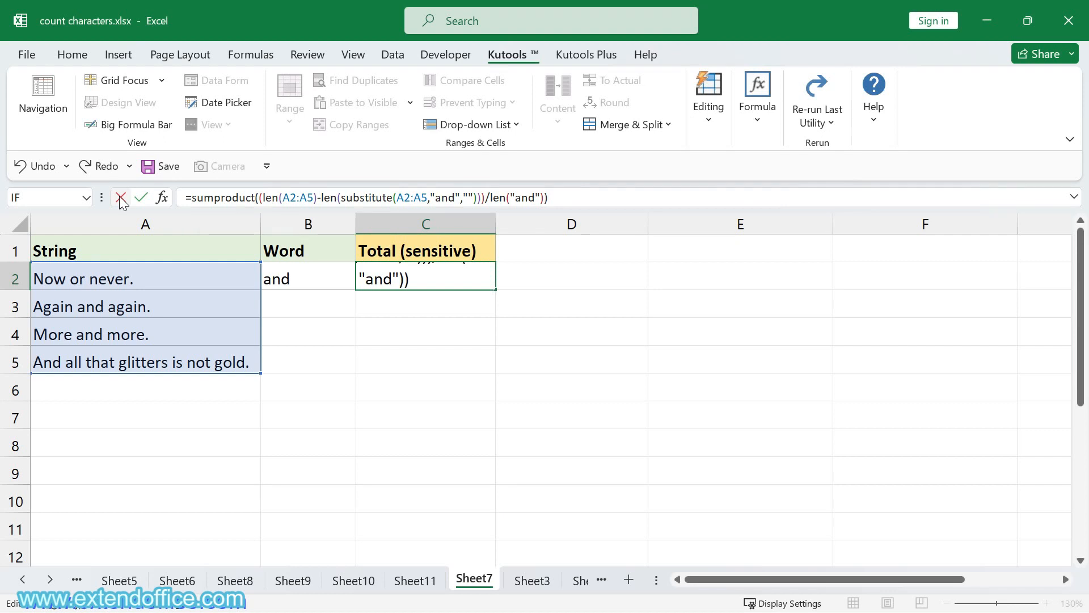
key("Return")
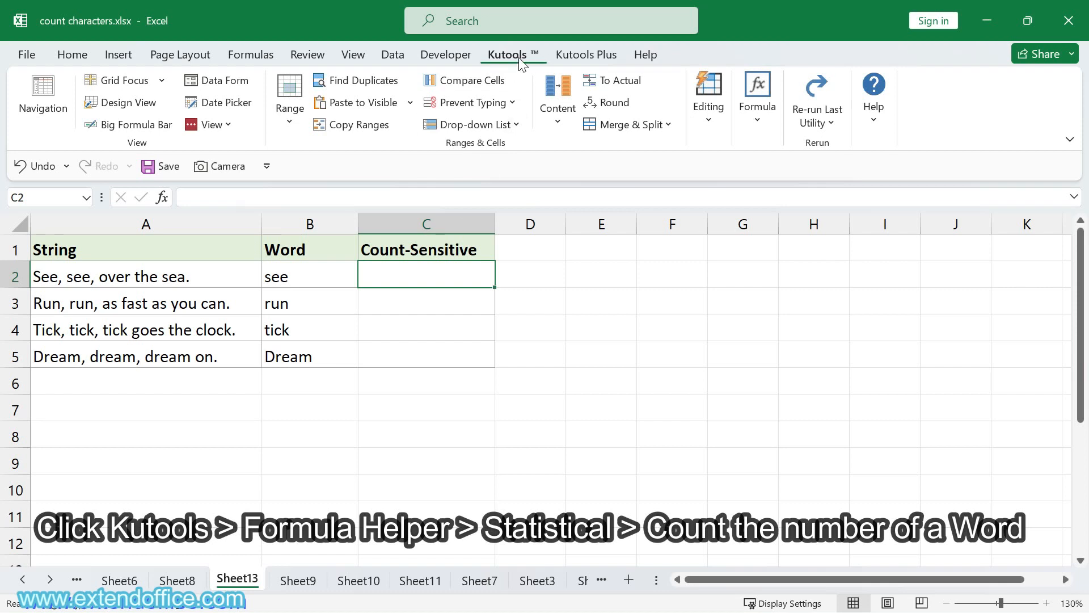
Step: Open the Kutools Formula Helper's statistical formula "Count the number of a word" for C2 on Sheet13
left_click(704, 121)
left_click(757, 108)
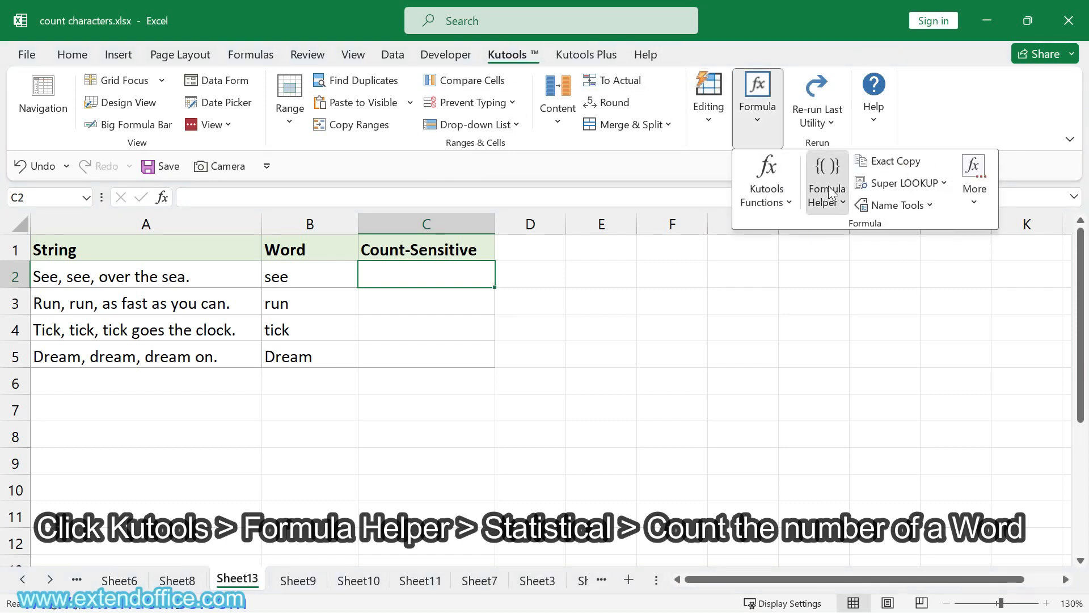
left_click(829, 193)
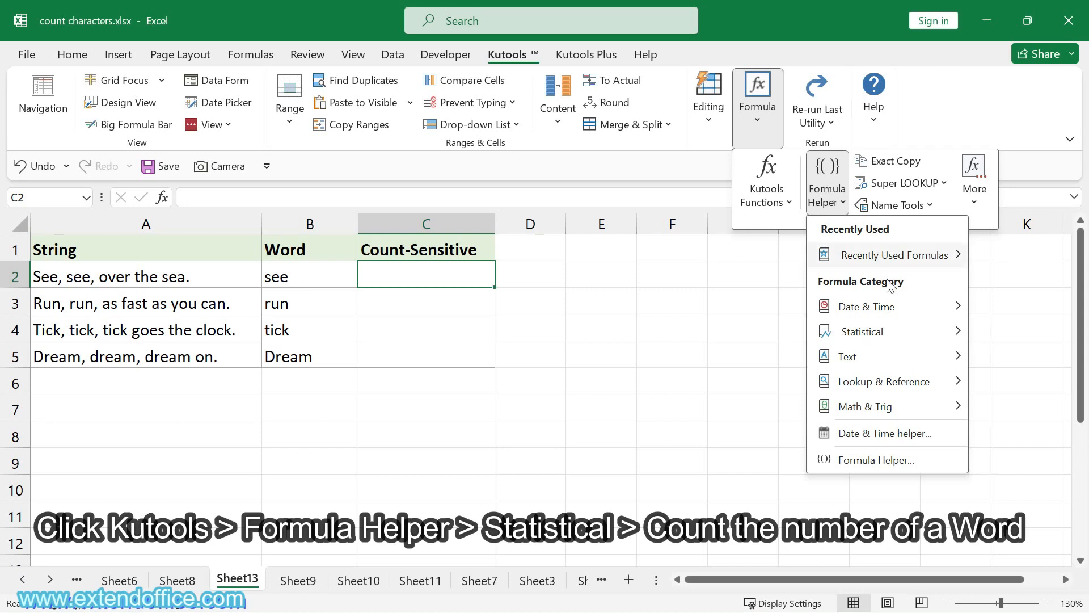
mouse_move(898, 334)
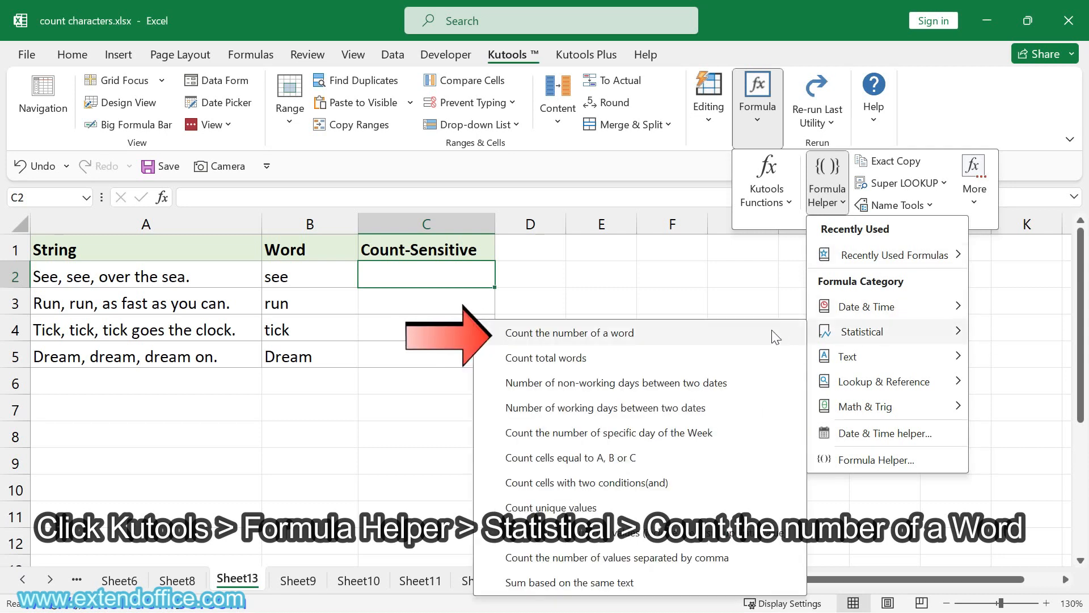
left_click(567, 333)
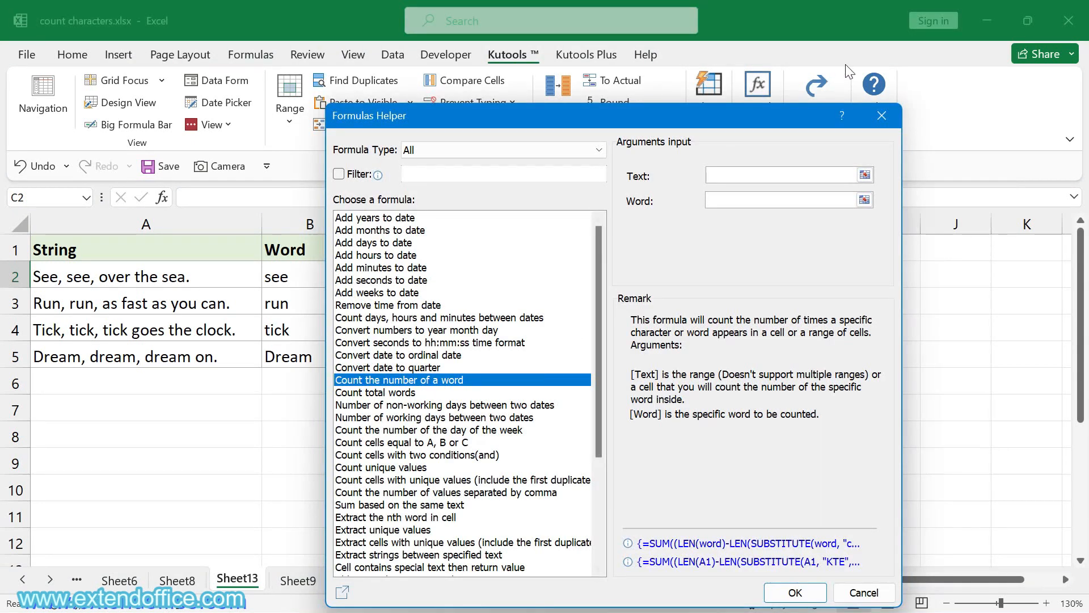
Step: Insert the word-count formula in C2 with A2 as Text and B2 as Word, and fill it down through C5
left_click(864, 176)
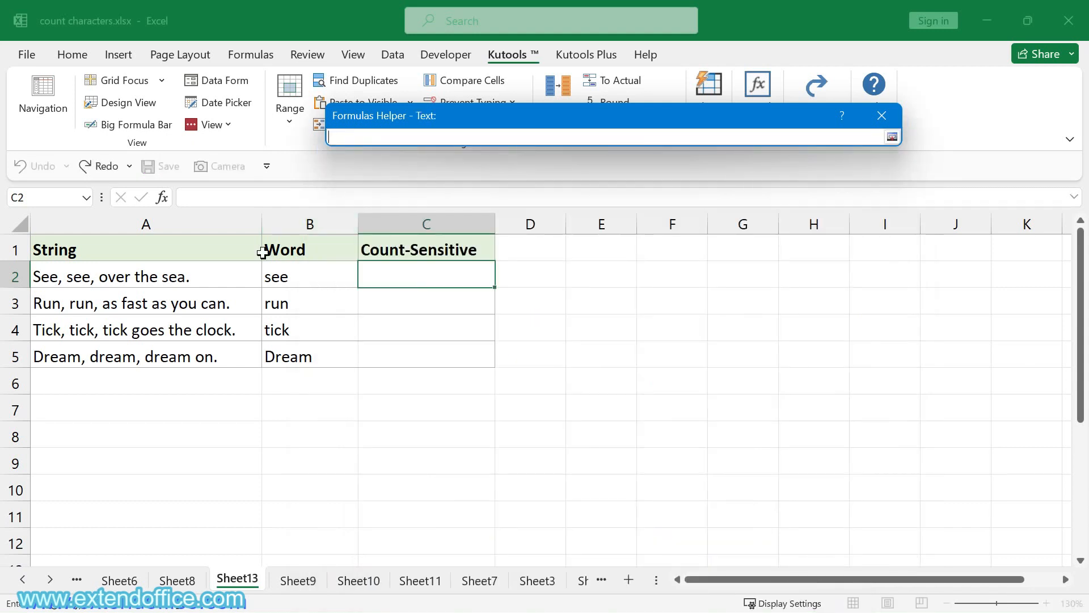
left_click(234, 278)
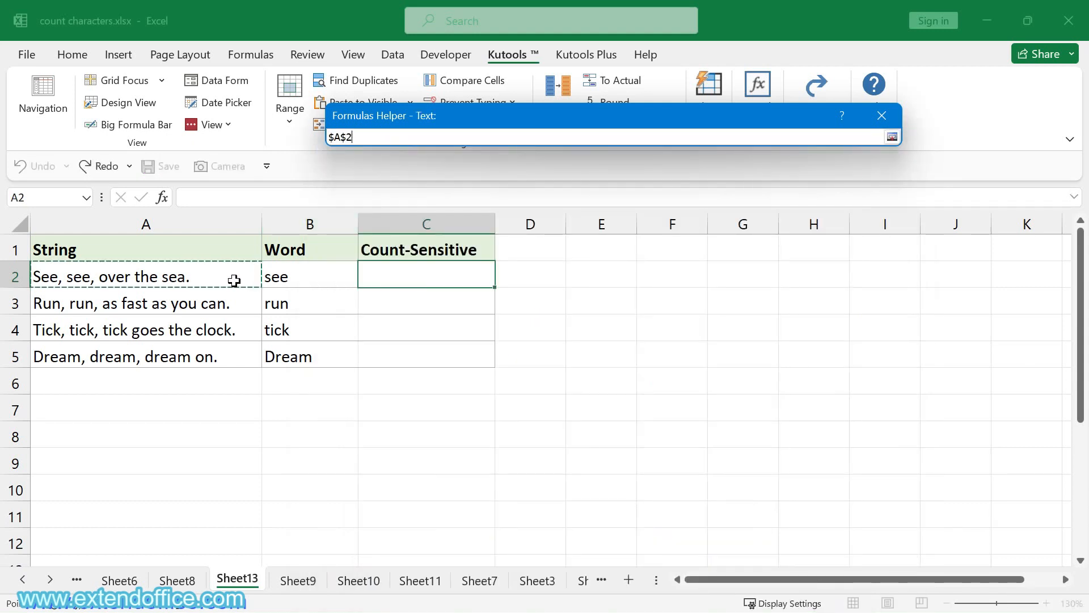
left_click(892, 136)
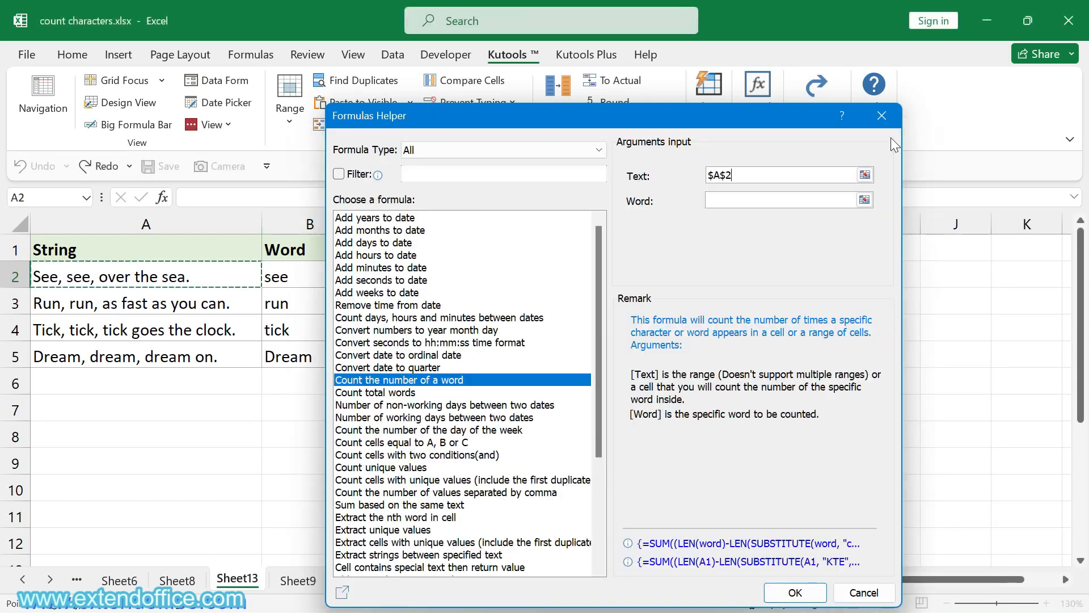
left_click(867, 201)
left_click(333, 278)
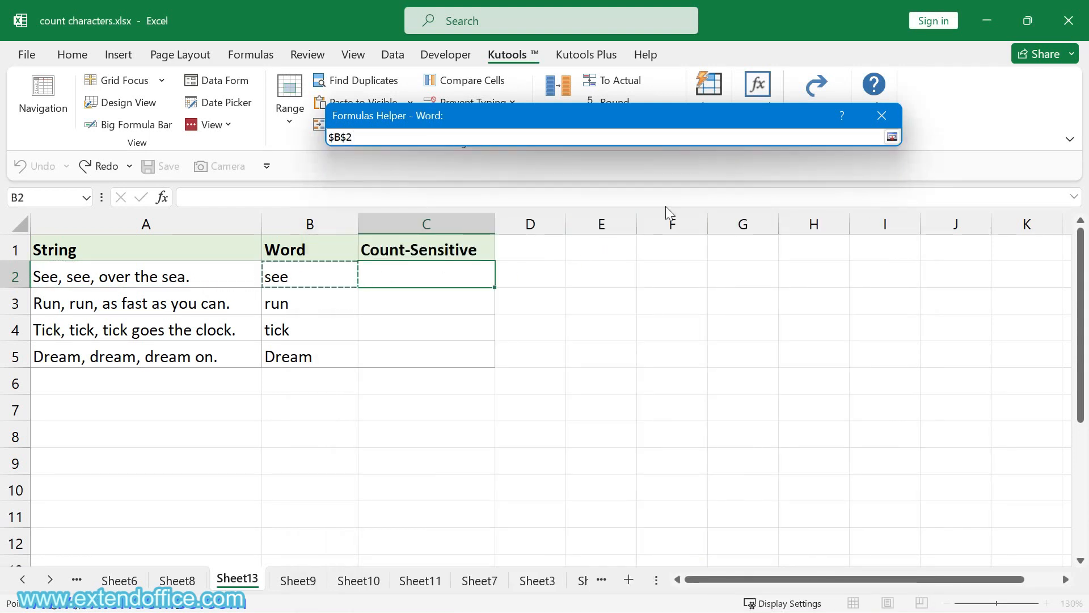
left_click(892, 137)
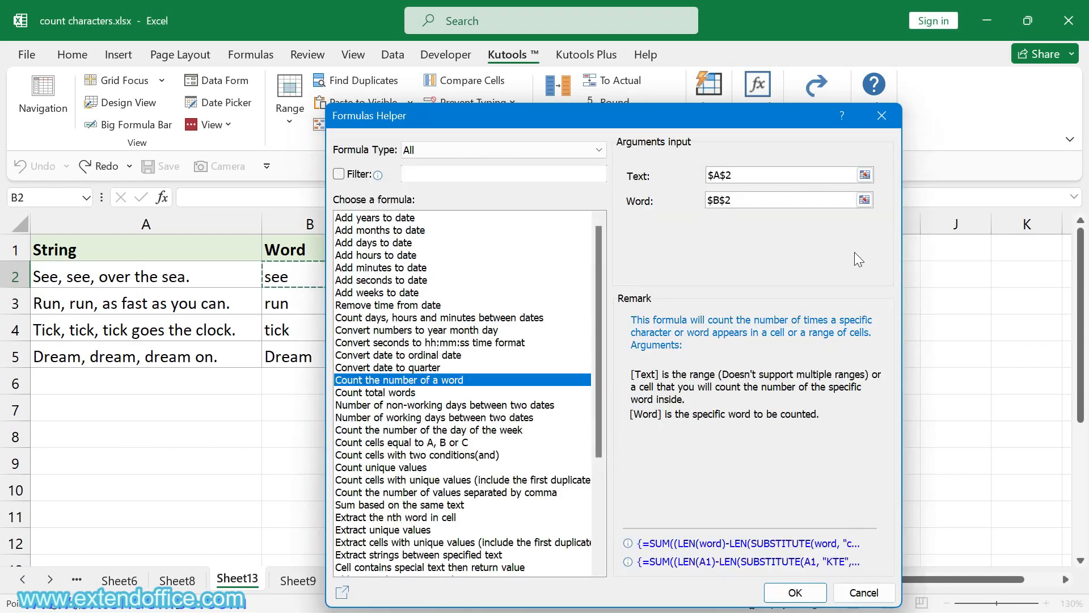
left_click(782, 594)
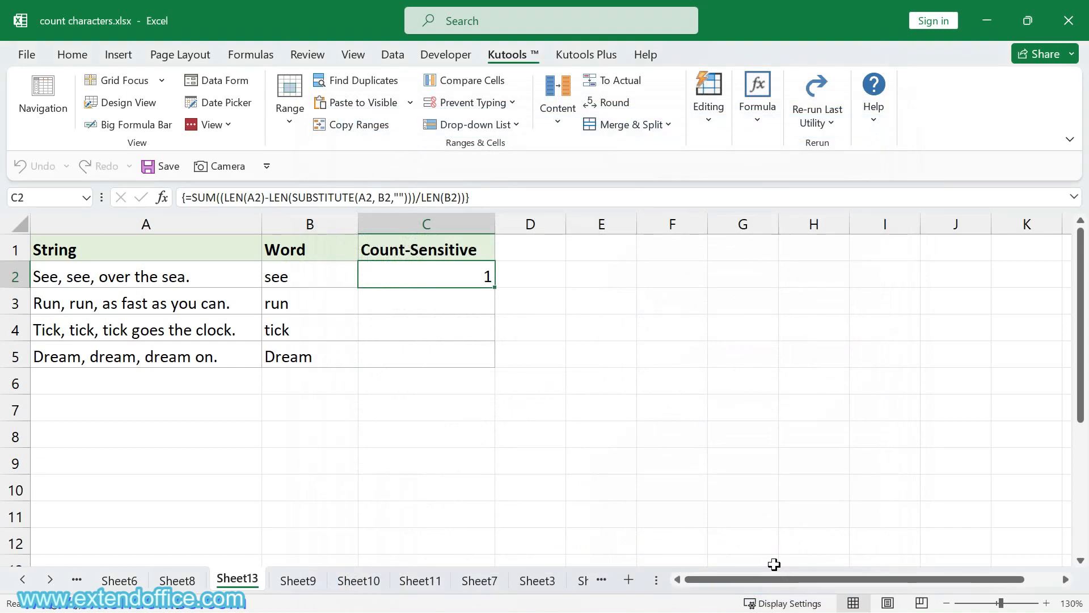
left_click_drag(494, 287, 482, 365)
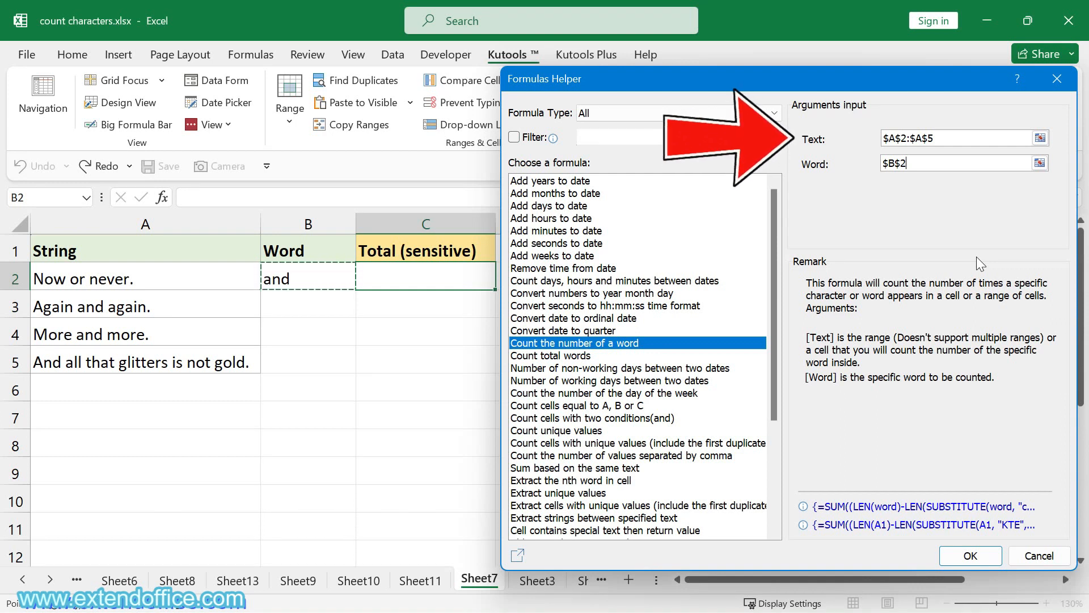
Step: On Sheet7, insert the Formula Helper word count in C2 with Text $A$2:$A$5 and Word $B$2
left_click(968, 556)
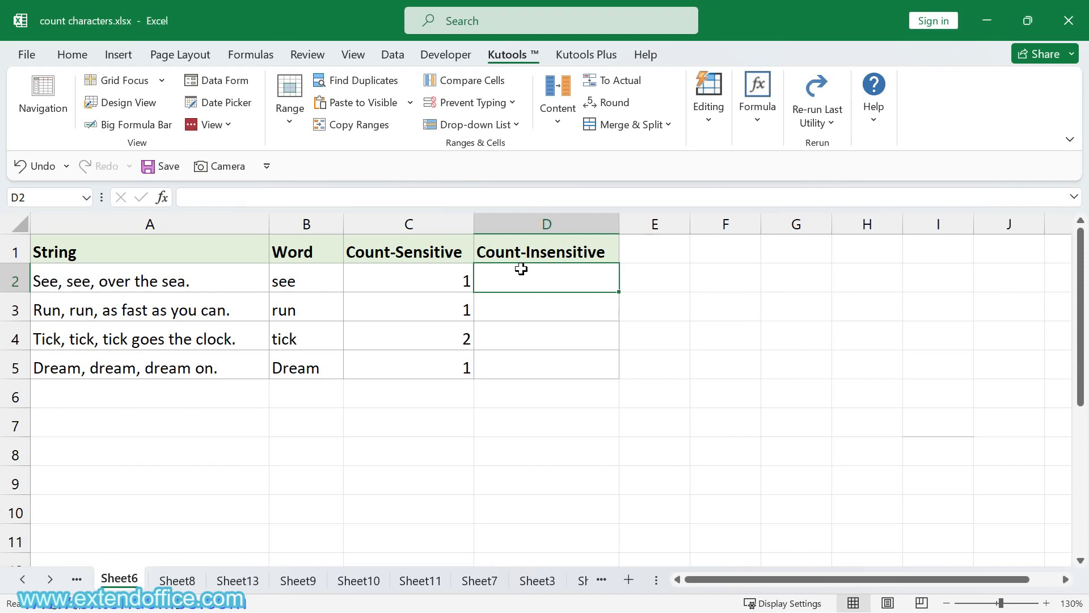
Step: On Sheet6, enter =(LEN(A2)-LEN(SUBSTITUTE(UPPER(A2),UPPER("see"),"")))/LEN("see") in D2 to count see regardless of case, and reselect that cell
type("=")
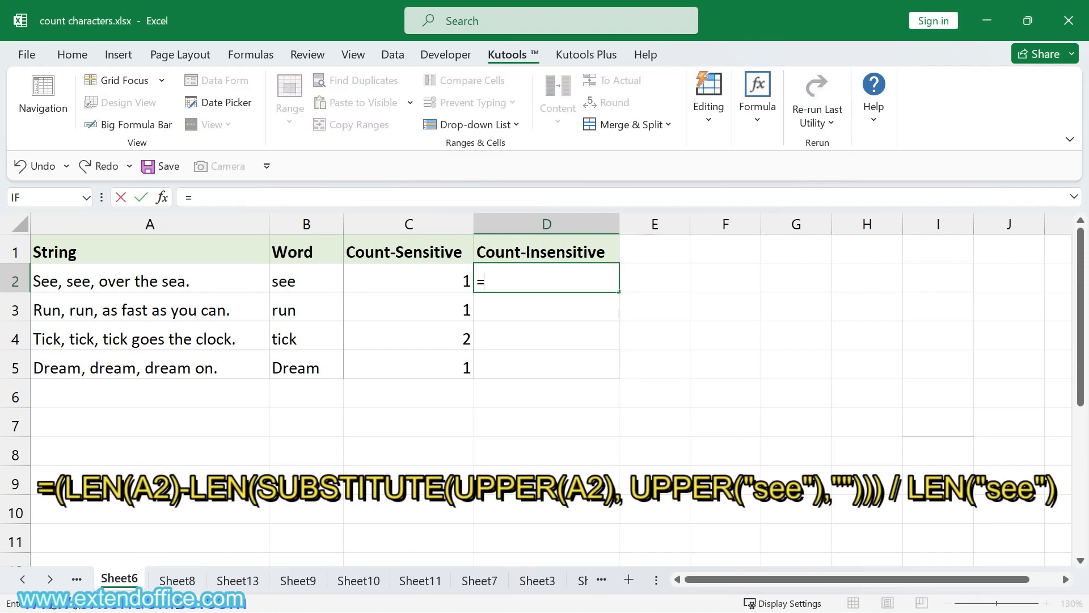
type("(len")
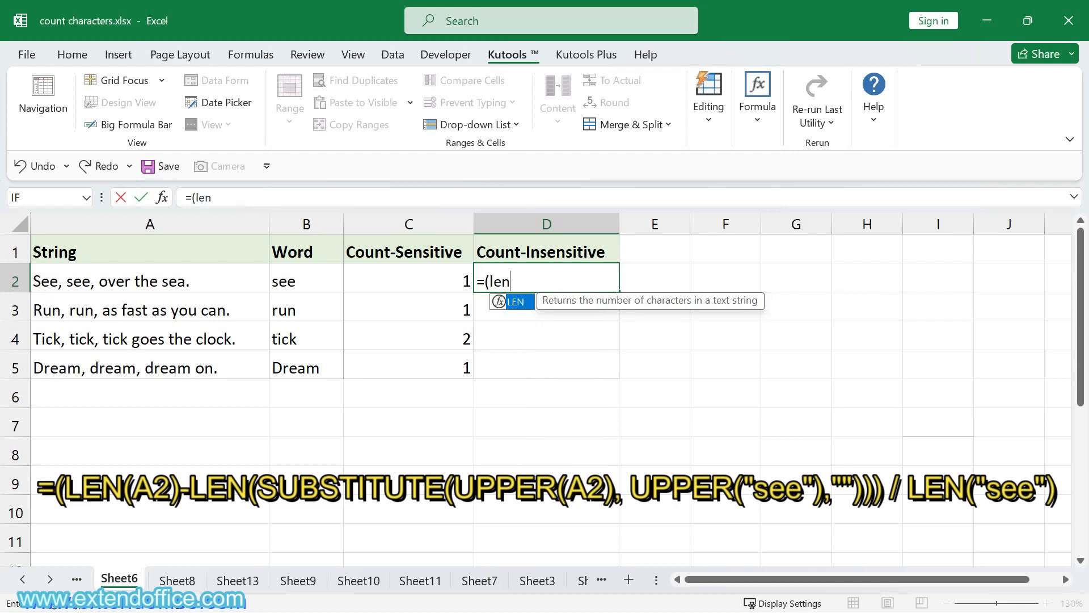
type("(A2)-len(substit")
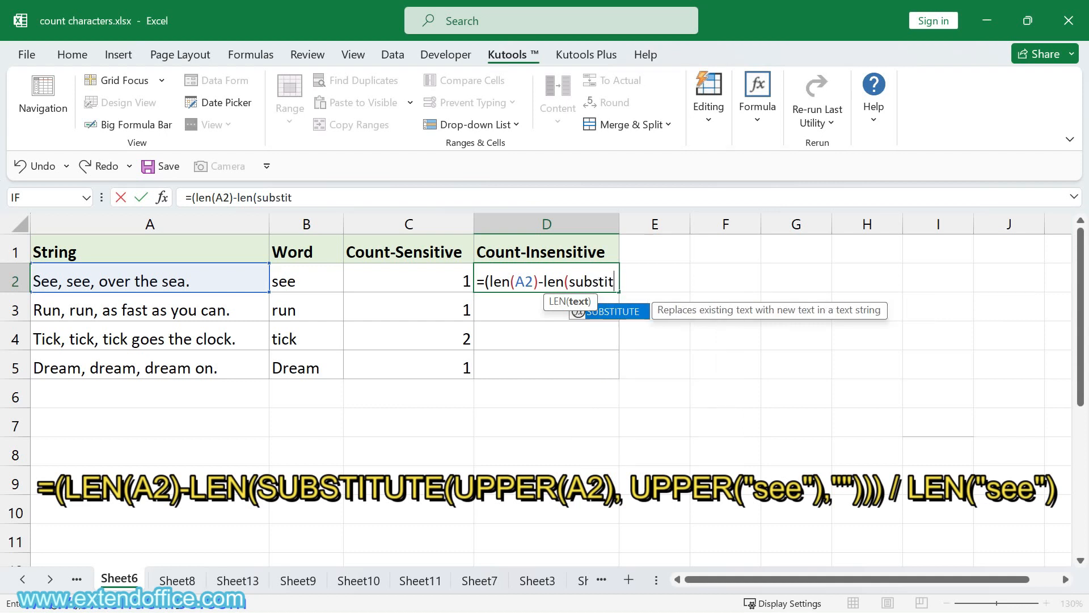
type("ute(upper(A")
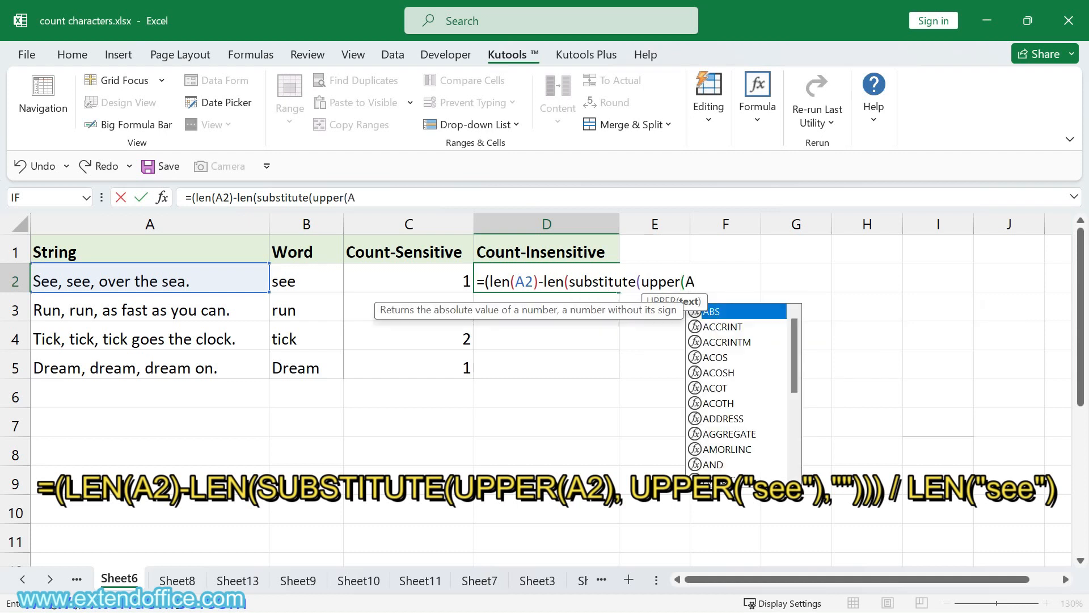
type("2)")
type(",upper)")
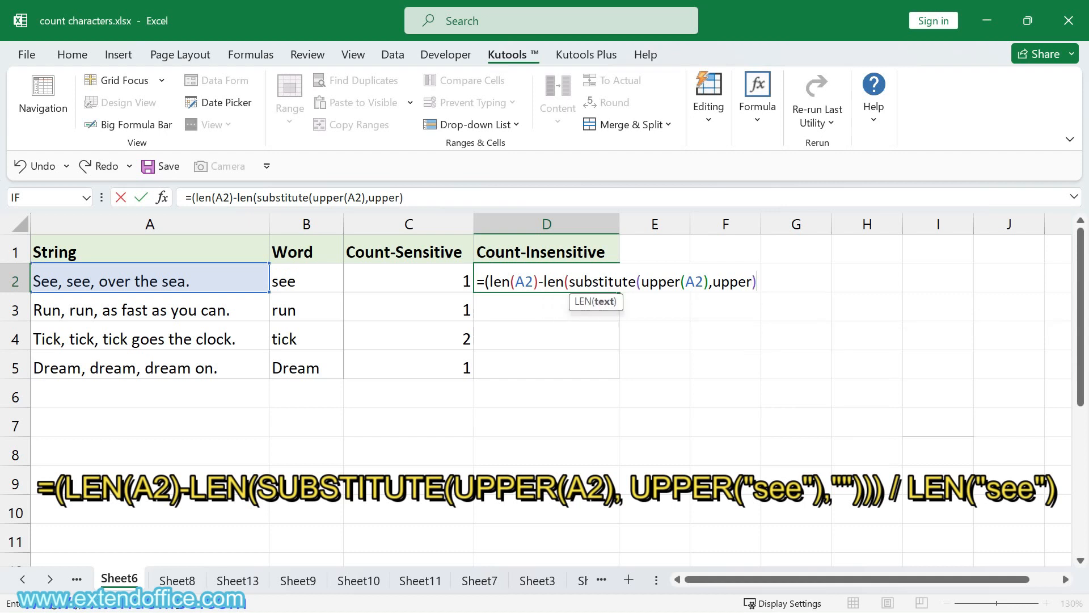
key("BackSpace")
type("(\"see")
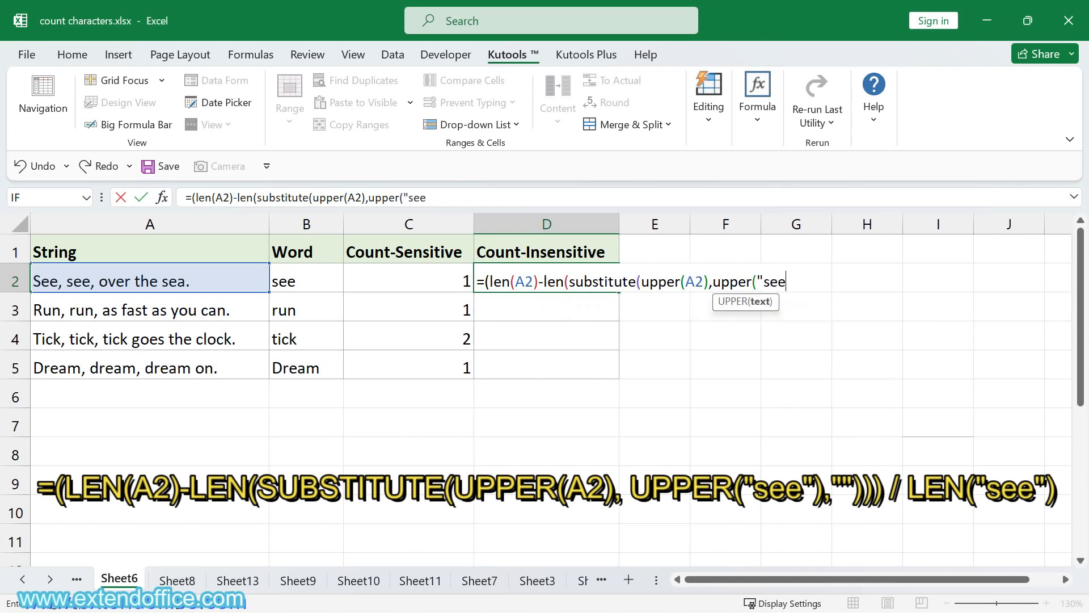
type("\"),\"\"")
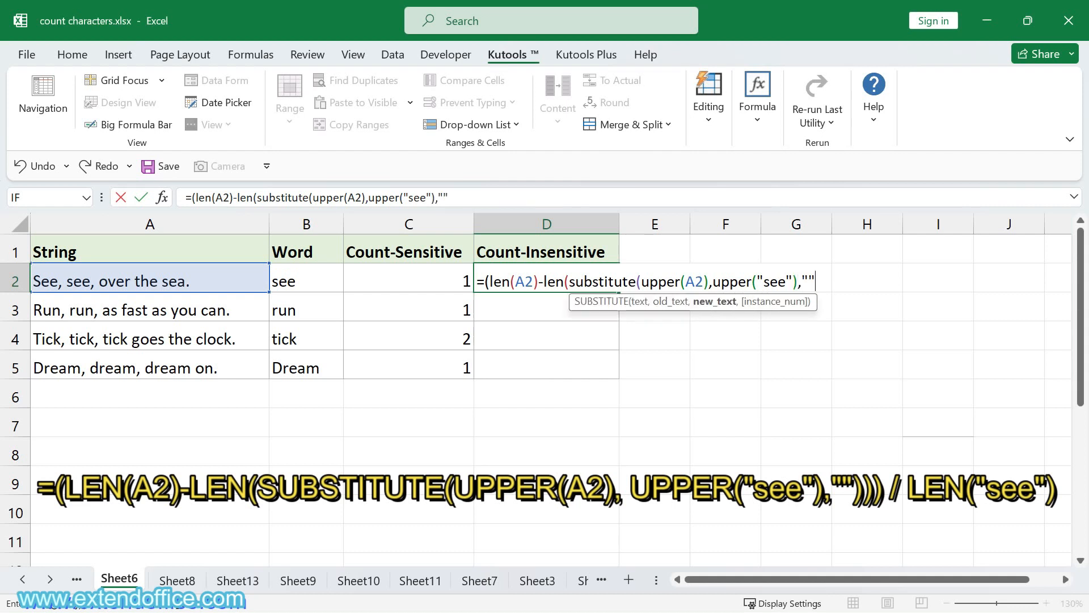
type(")))")
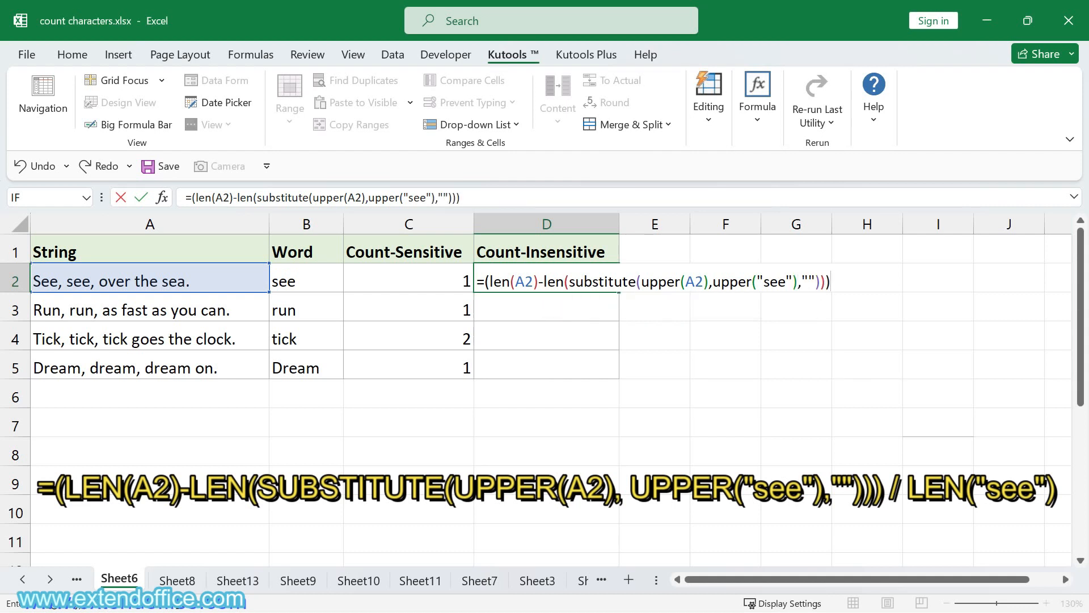
type("/len")
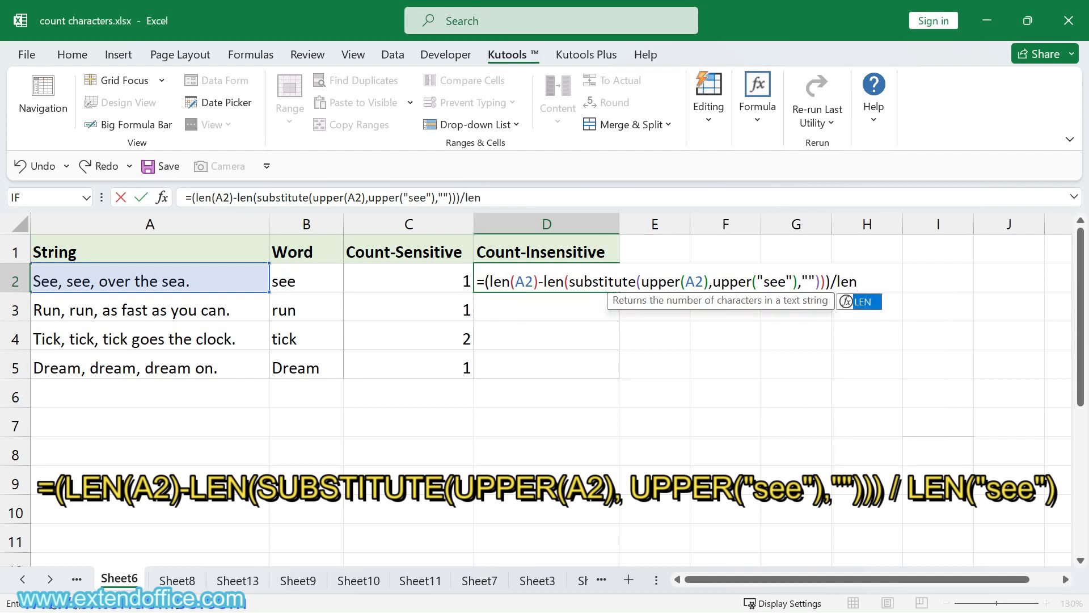
type("(\"see")
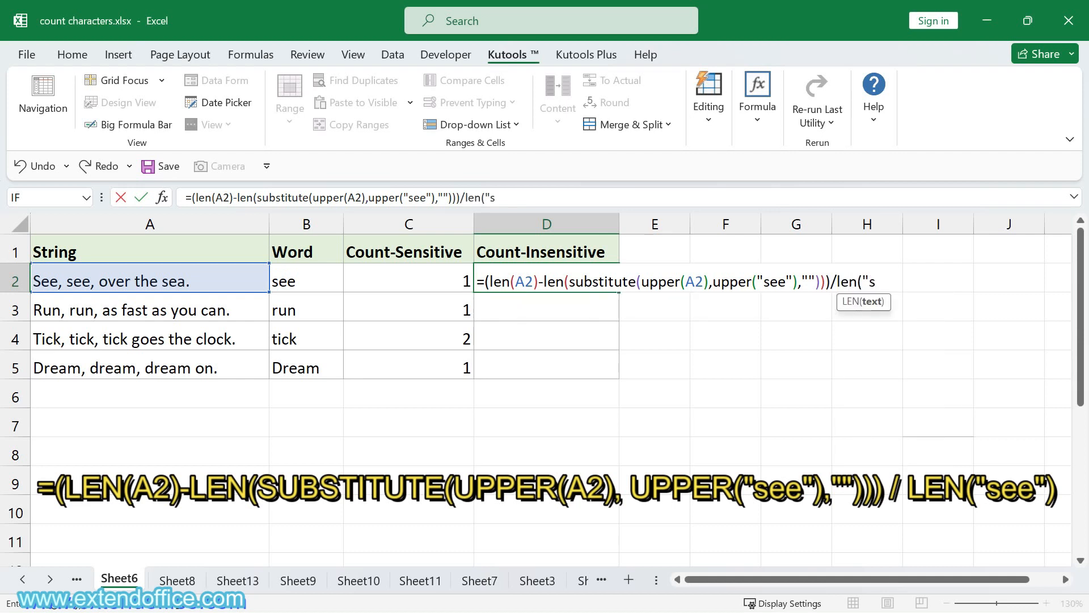
type("\")")
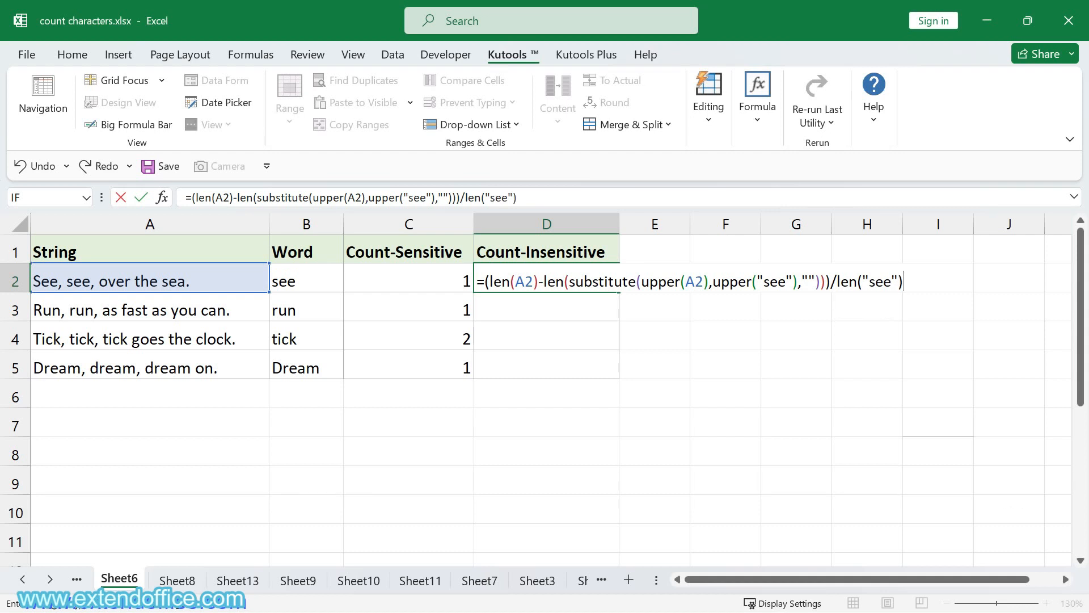
key("Return")
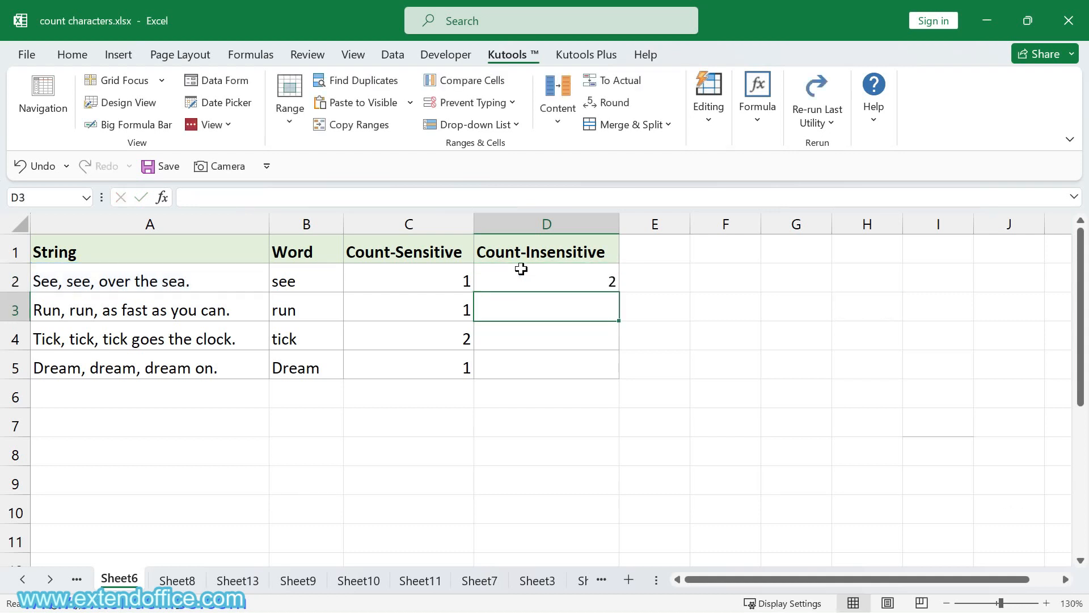
left_click(521, 269)
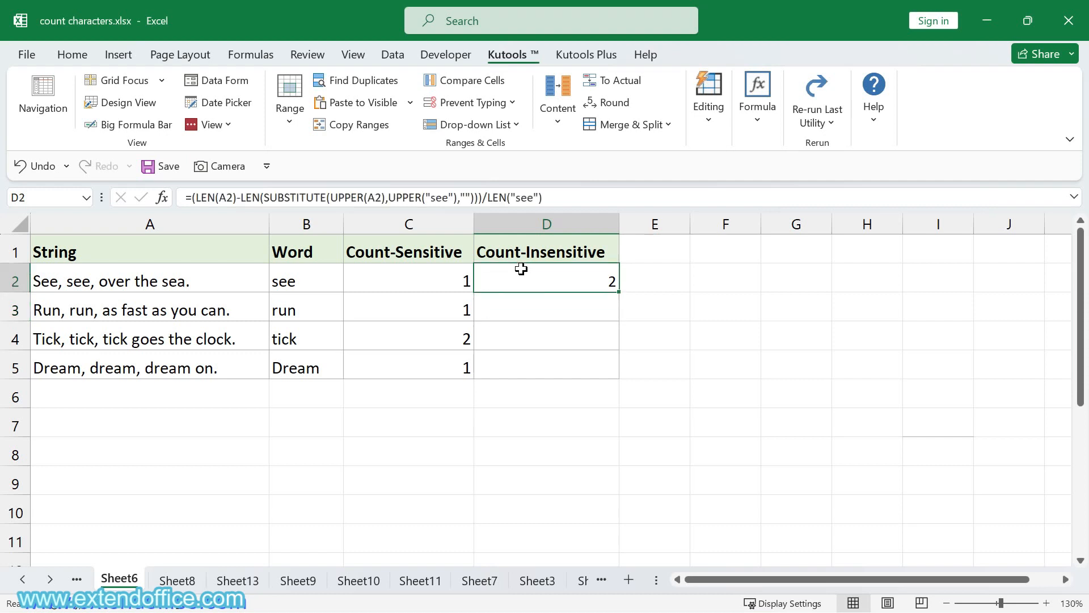
Step: Replace both "see" texts in the D2 formula with references to B2, and fill the formula down through D5
left_click(430, 197)
left_click_drag(426, 198, 455, 198)
left_click(306, 280)
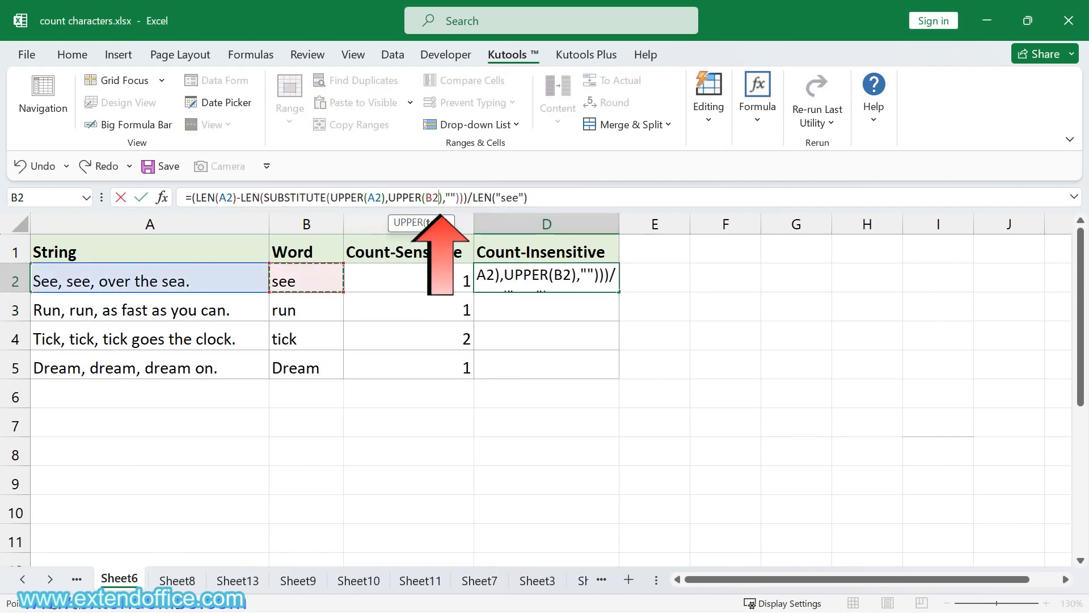
left_click_drag(497, 197, 523, 197)
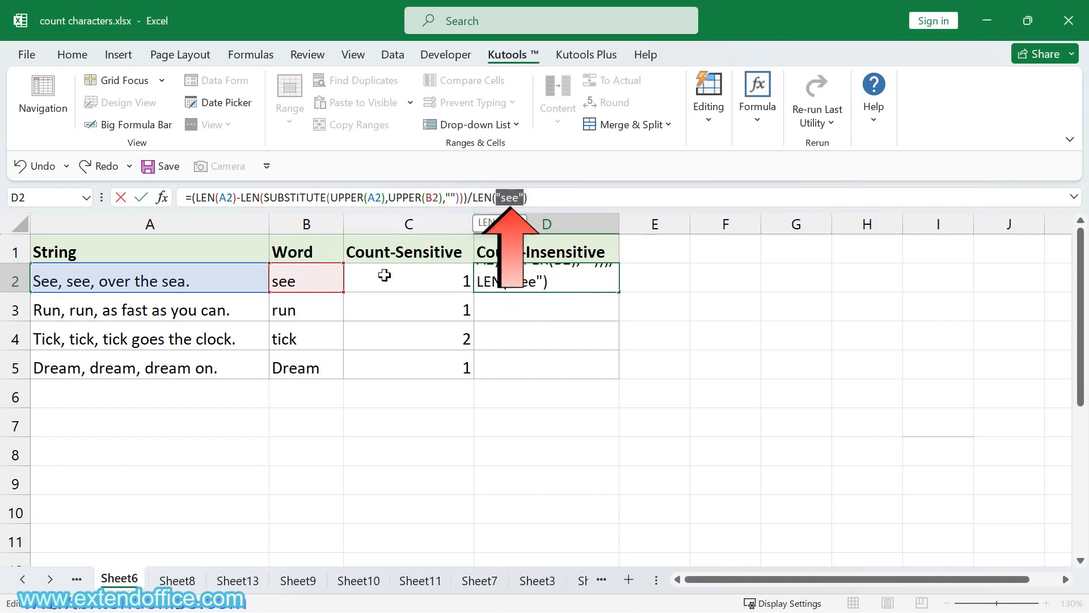
left_click(314, 277)
key("Return")
left_click(589, 284)
left_click_drag(620, 292, 623, 377)
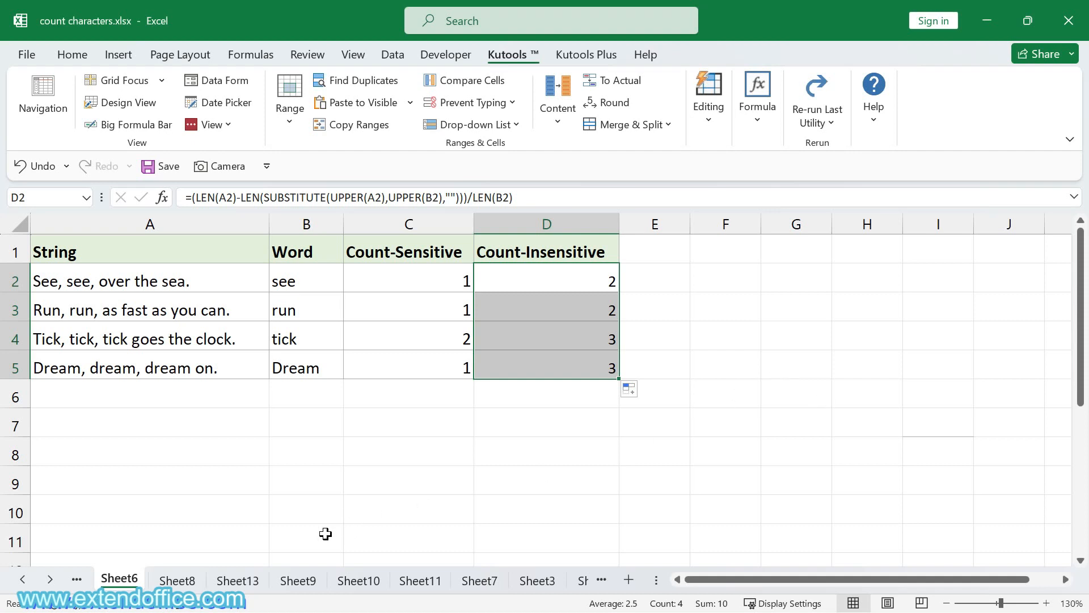
Step: On Sheet7, enter =SUMPRODUCT((LEN(A2:A5)-LEN(SUBSTITUTE(UPPER(A2:A5),UPPER("and"),"")))/LEN(UPPER("and"))) in D2 to count "and" regardless of case, and reselect that cell
left_click(480, 580)
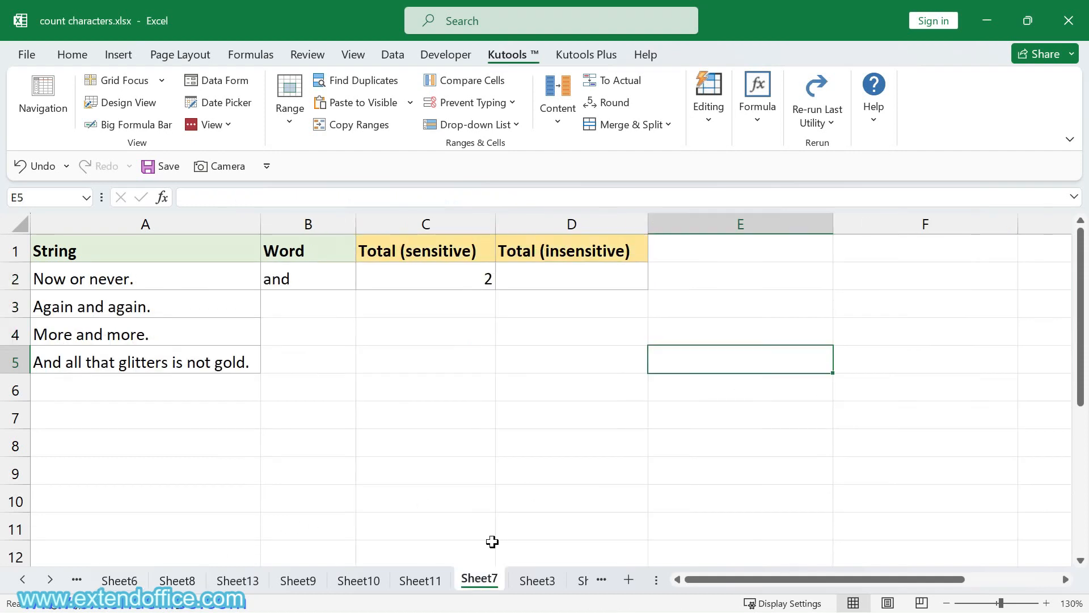
left_click(550, 276)
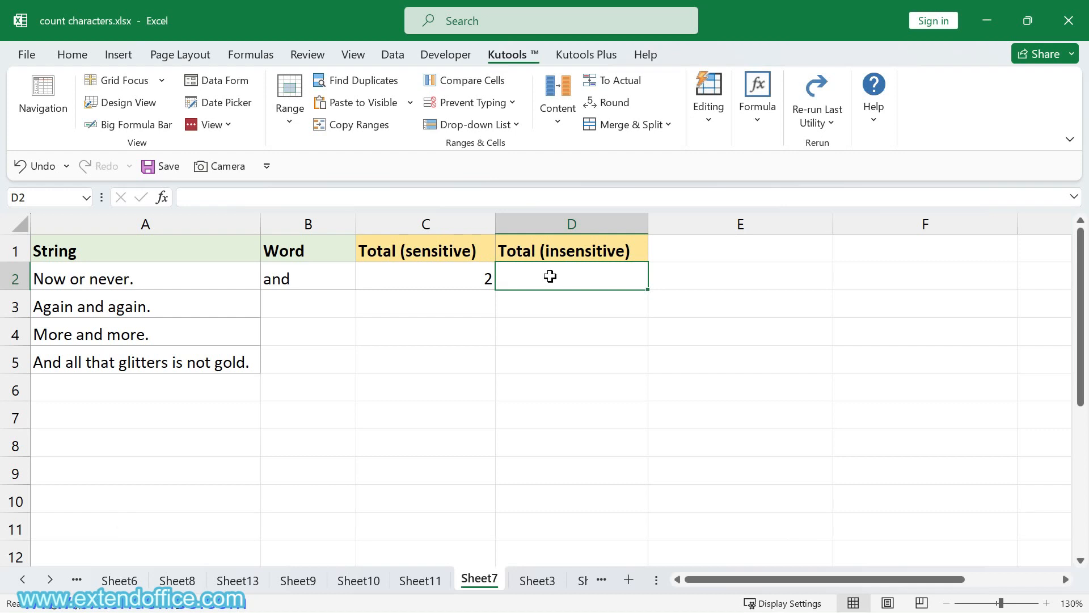
type("=")
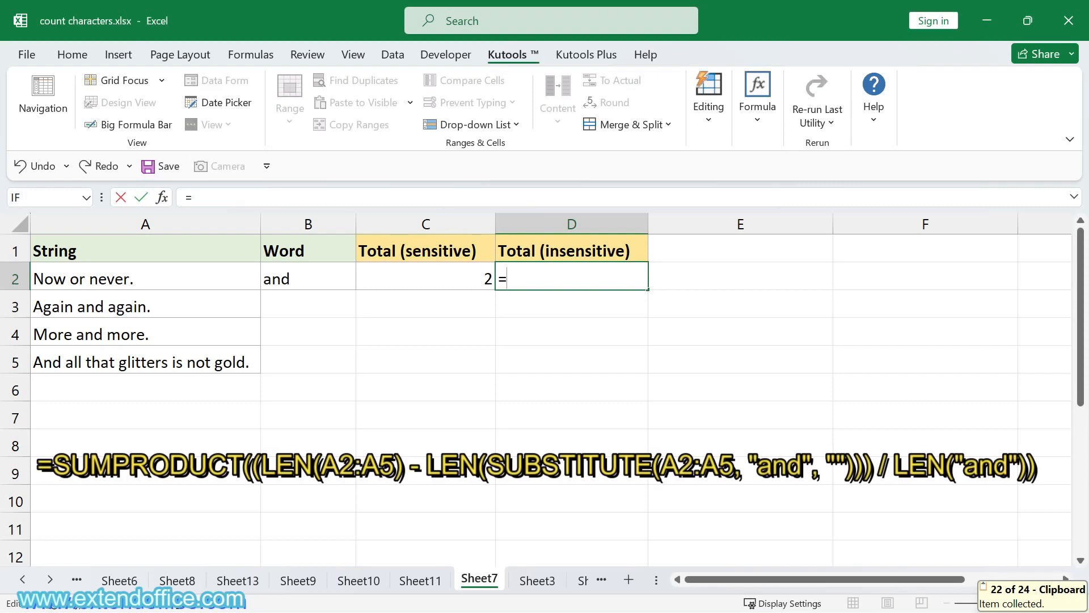
type("sumprod")
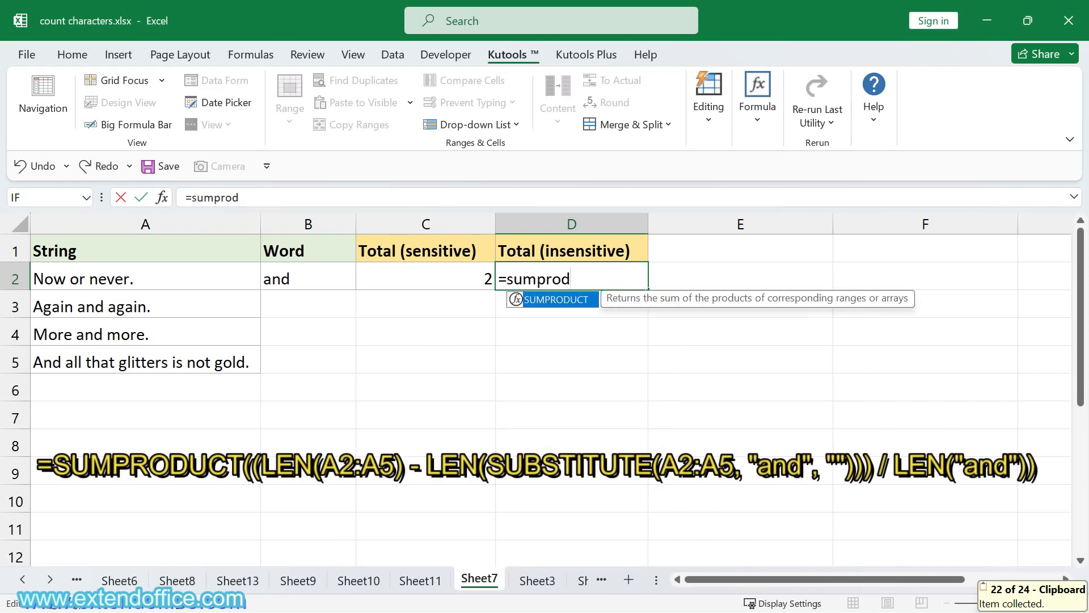
type("uct(")
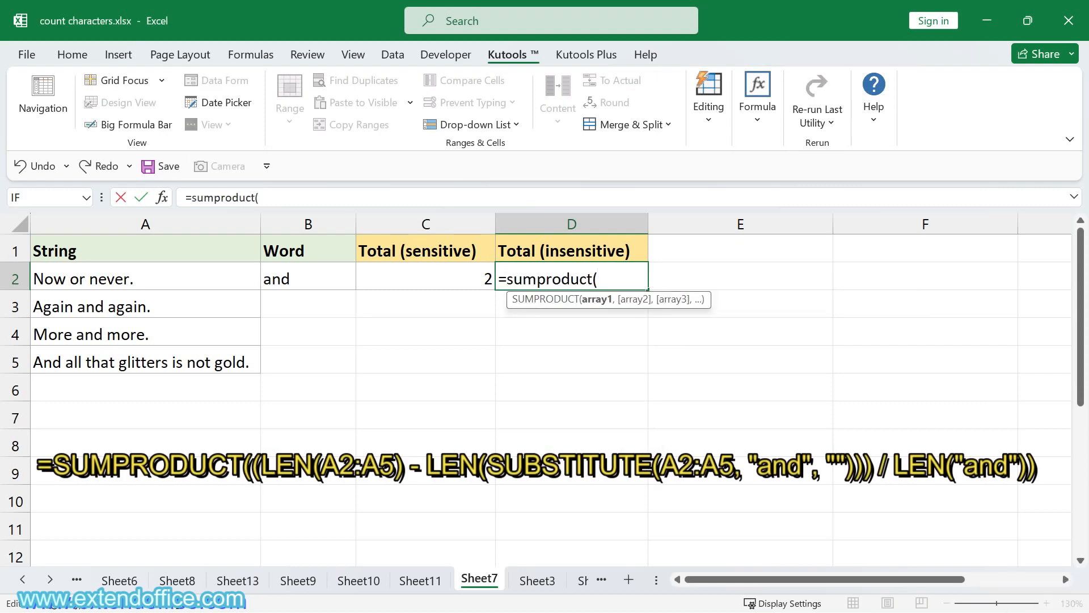
type("(len(A2:A5")
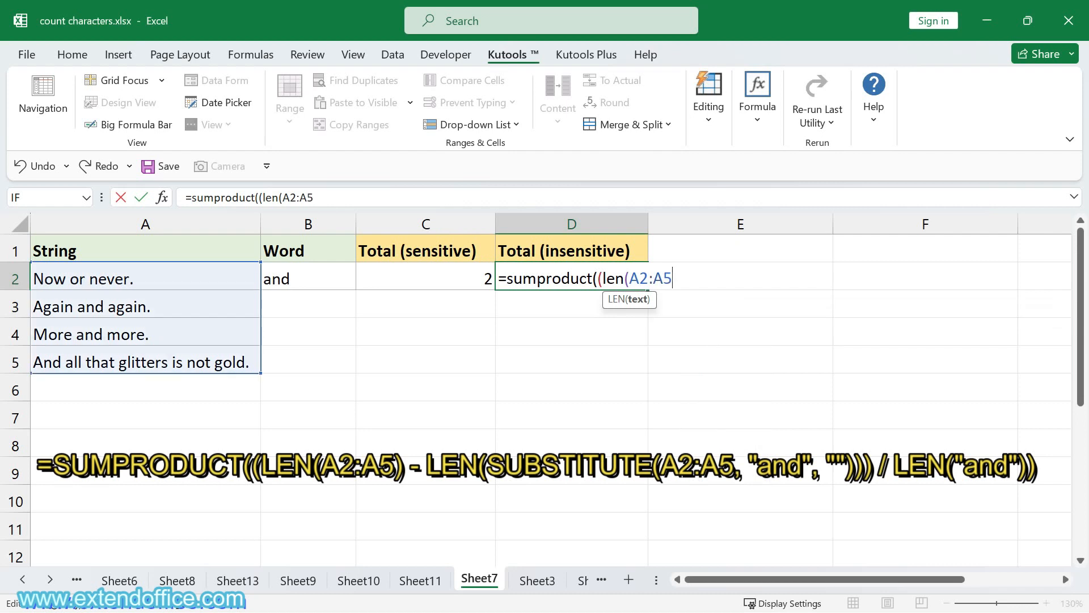
type(")-")
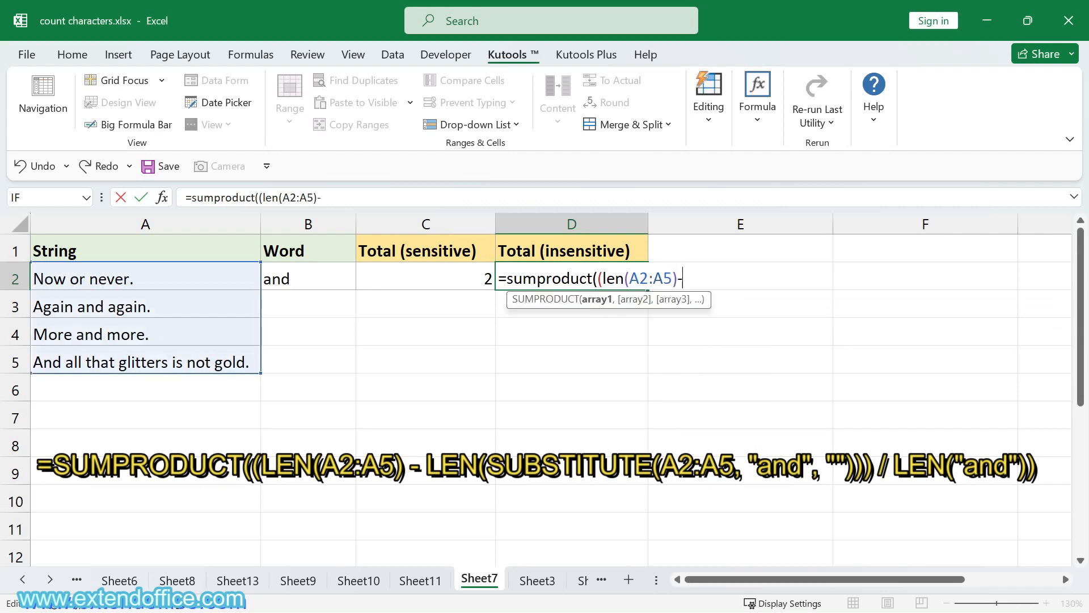
type("len(s")
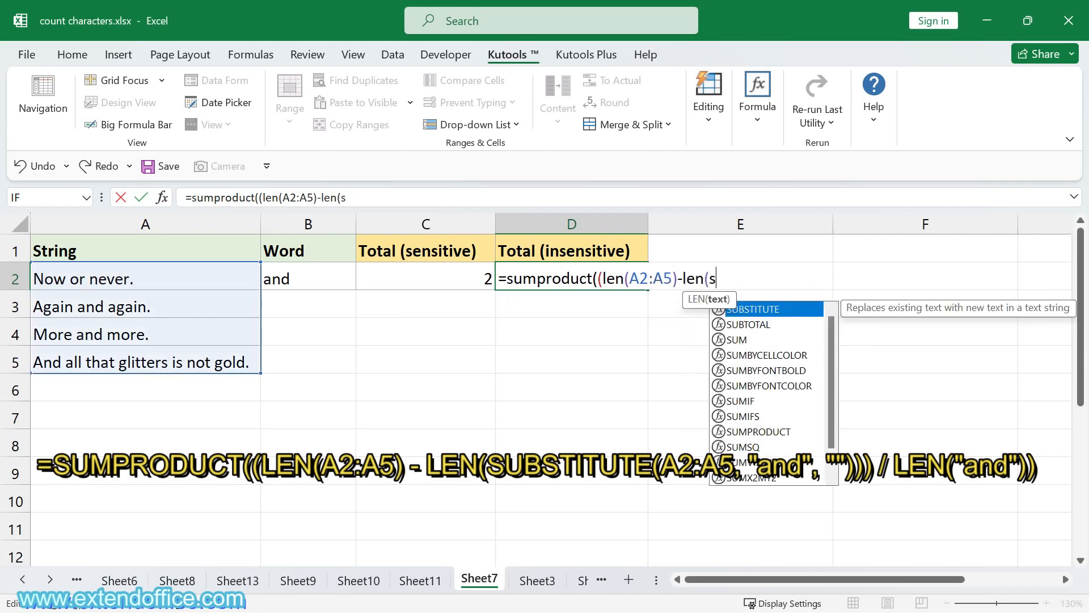
type("ubstitute")
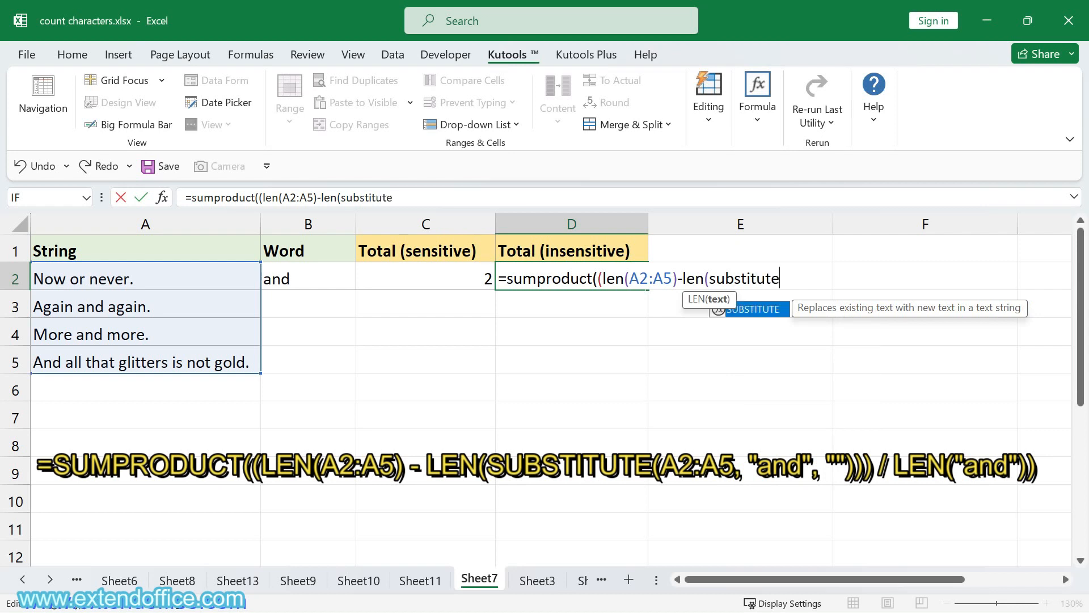
type("(u")
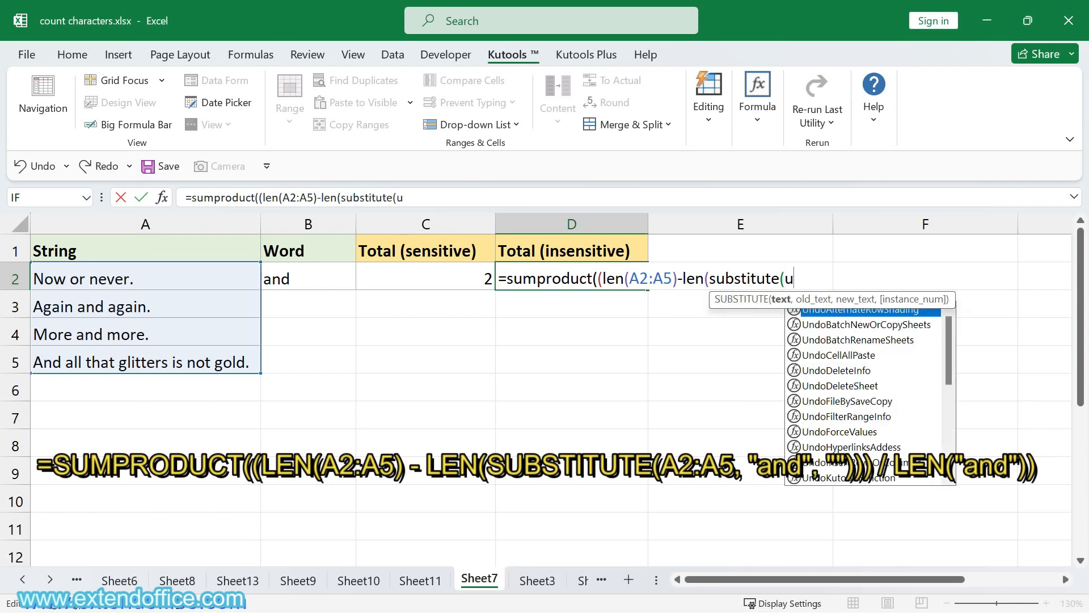
type("pper(A2:")
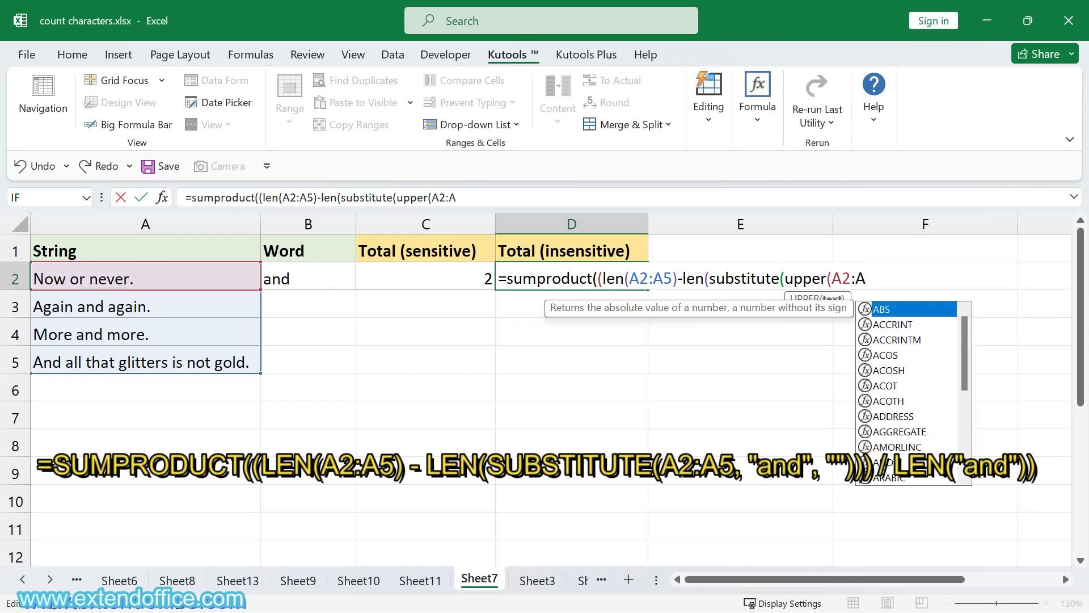
type("A5),")
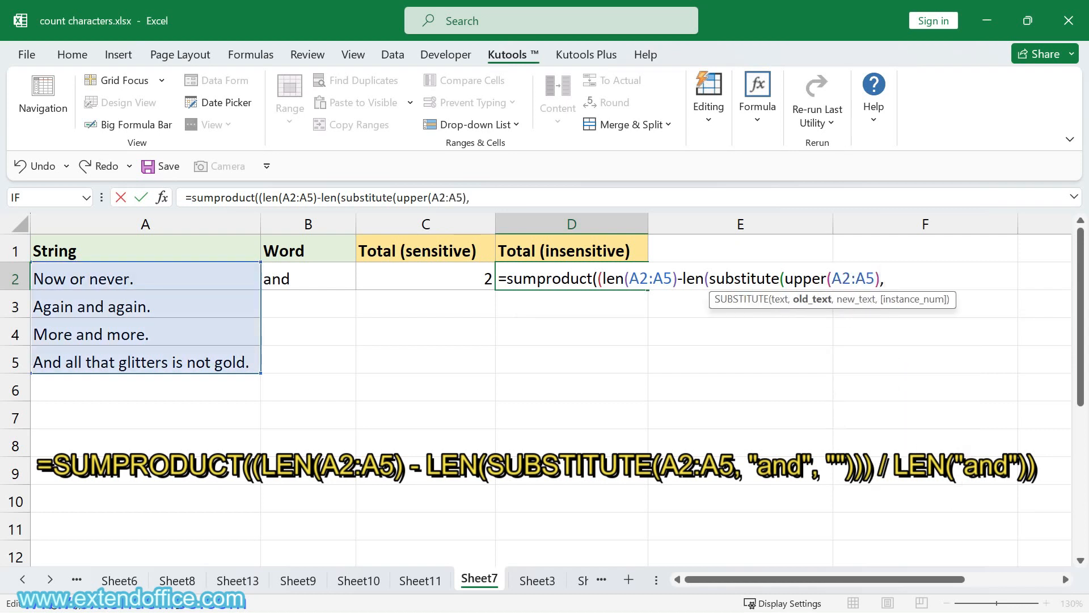
type("upper")
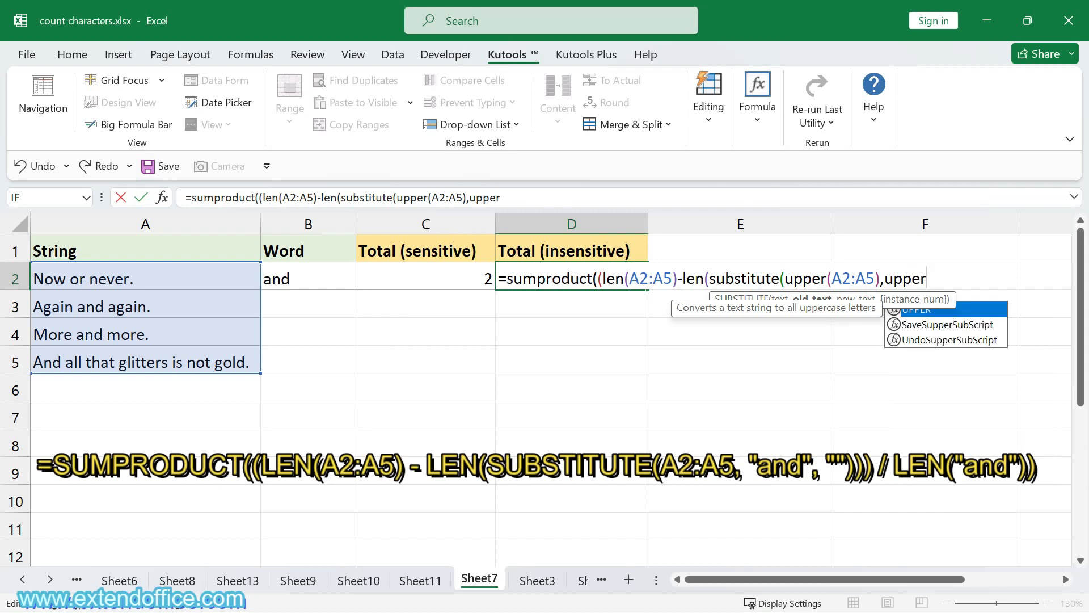
type("(and")
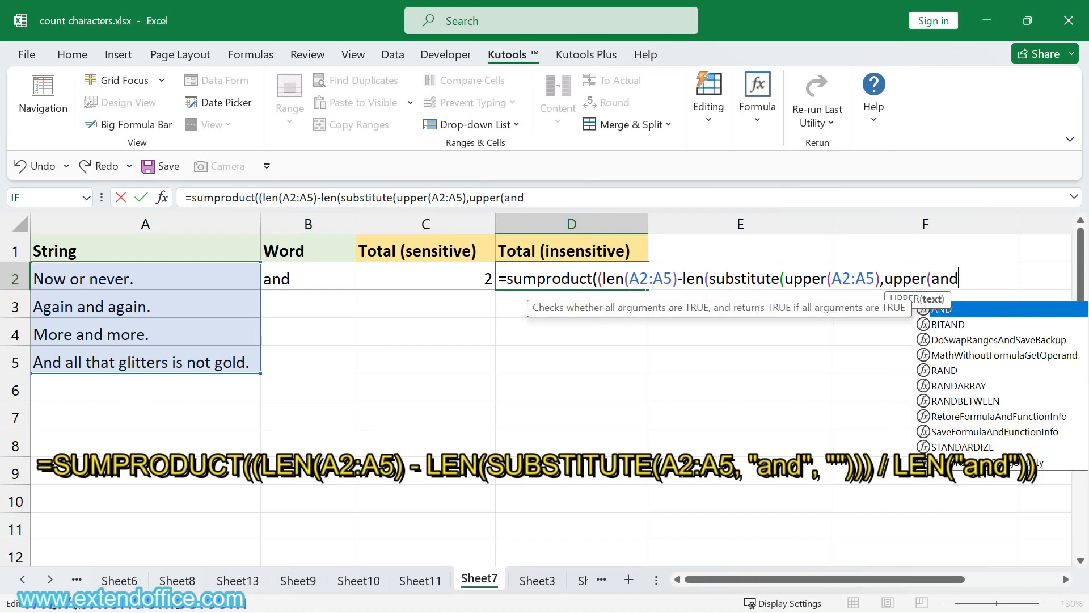
key("BackSpace")
key("BackSpace")
key("BackSpace")
type("\"an")
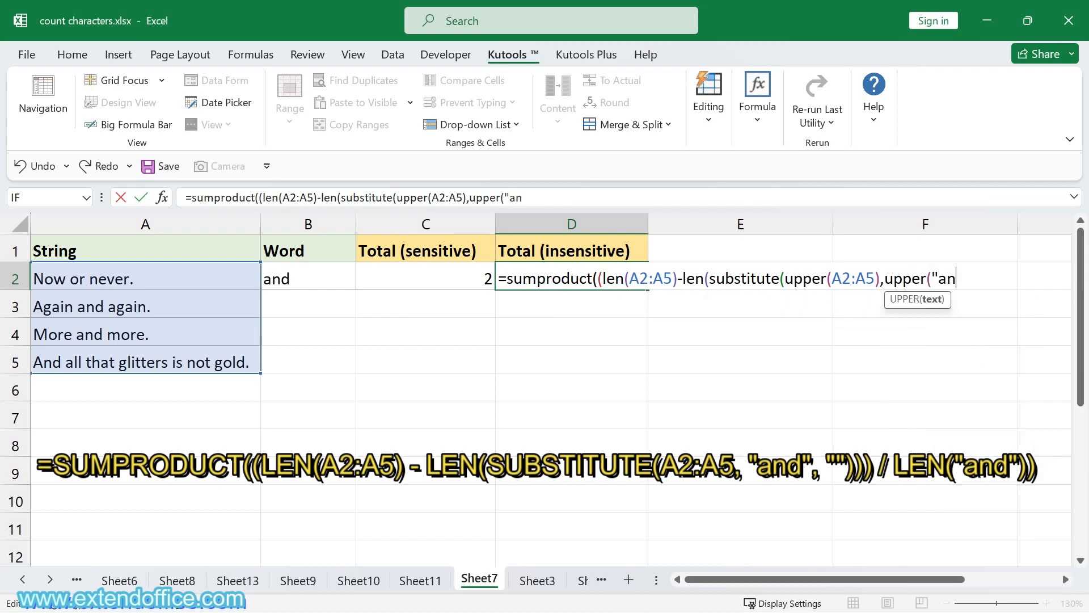
type("d\"),\"\")))/l")
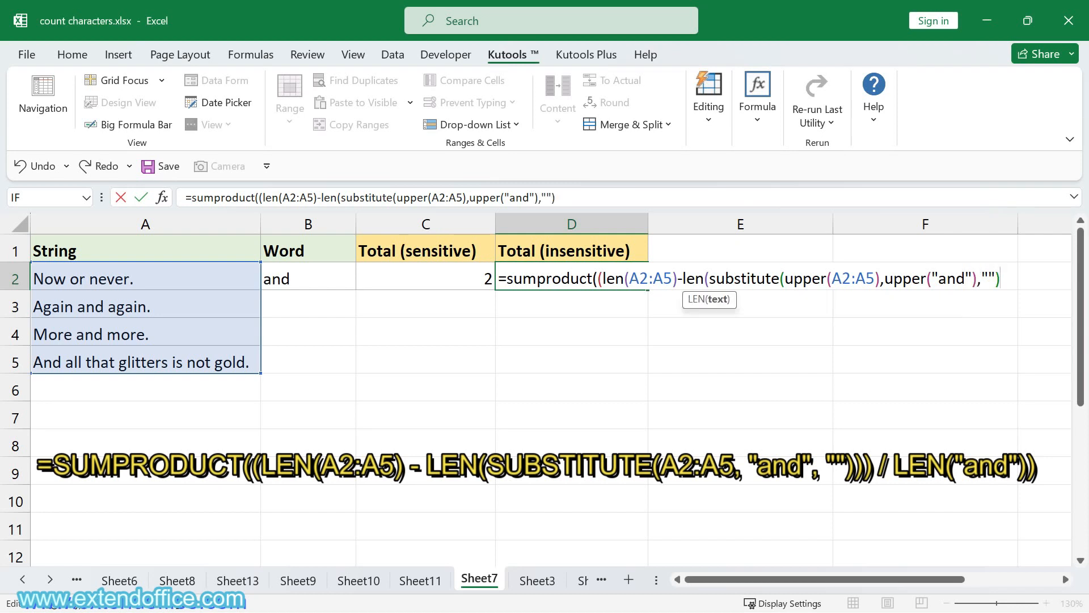
type("e")
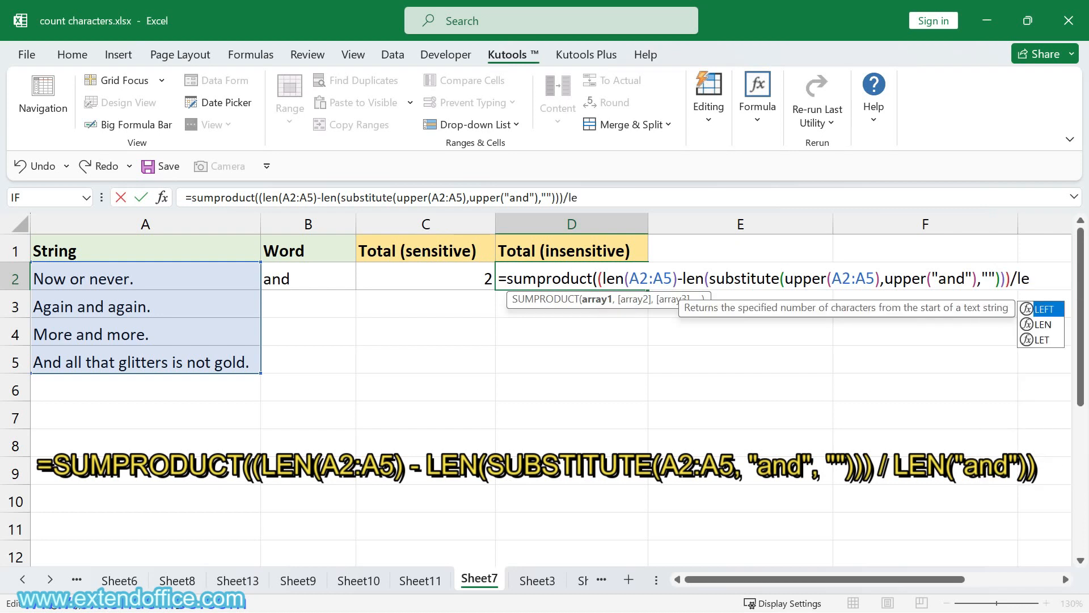
type("n(uppe")
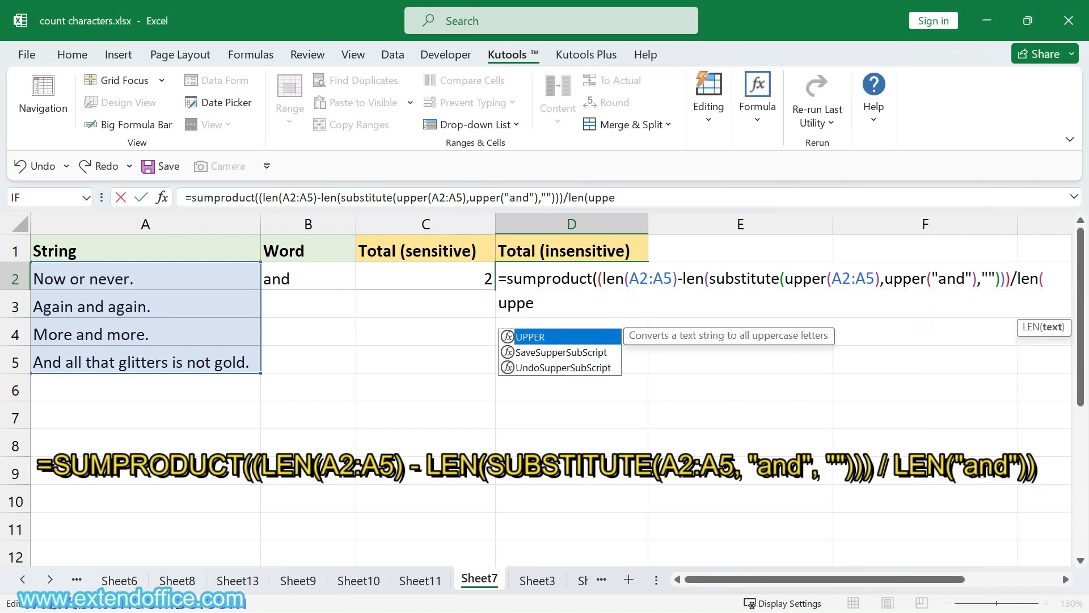
type("r(\"and")
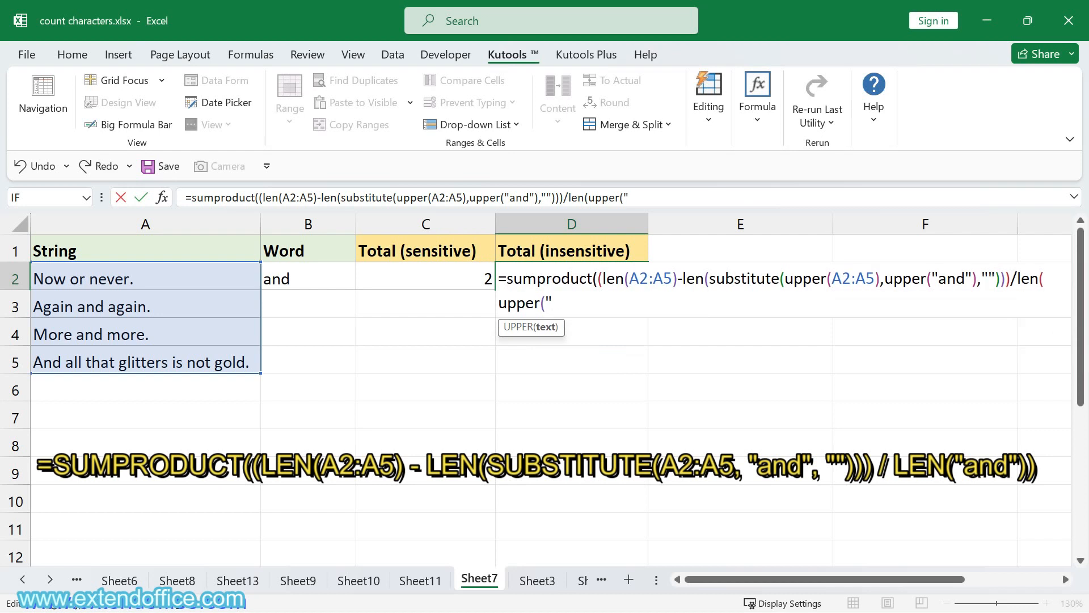
type("\")))")
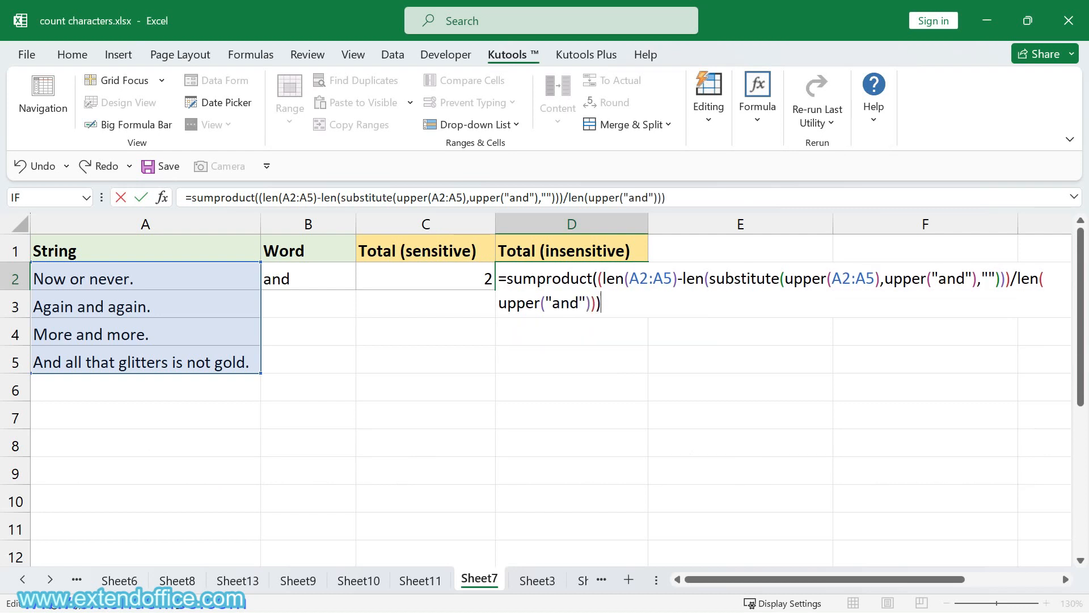
key("Return")
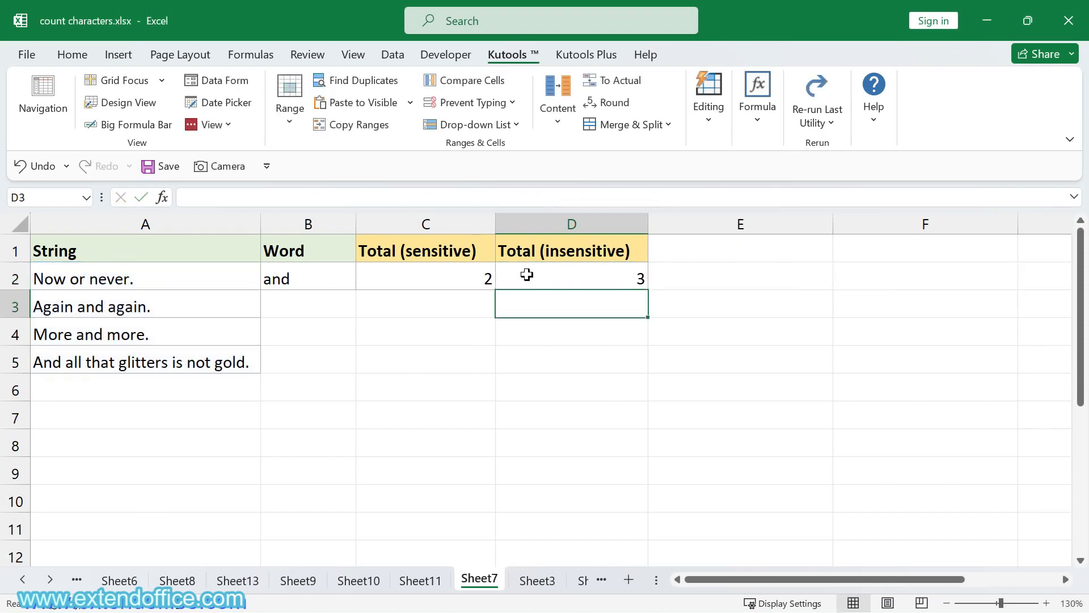
left_click(527, 275)
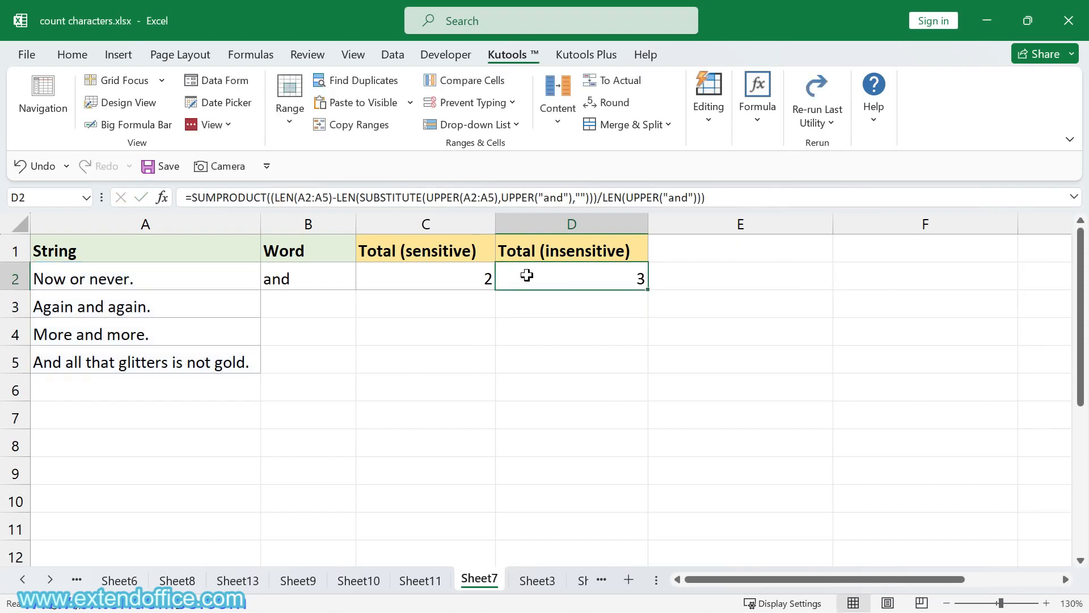